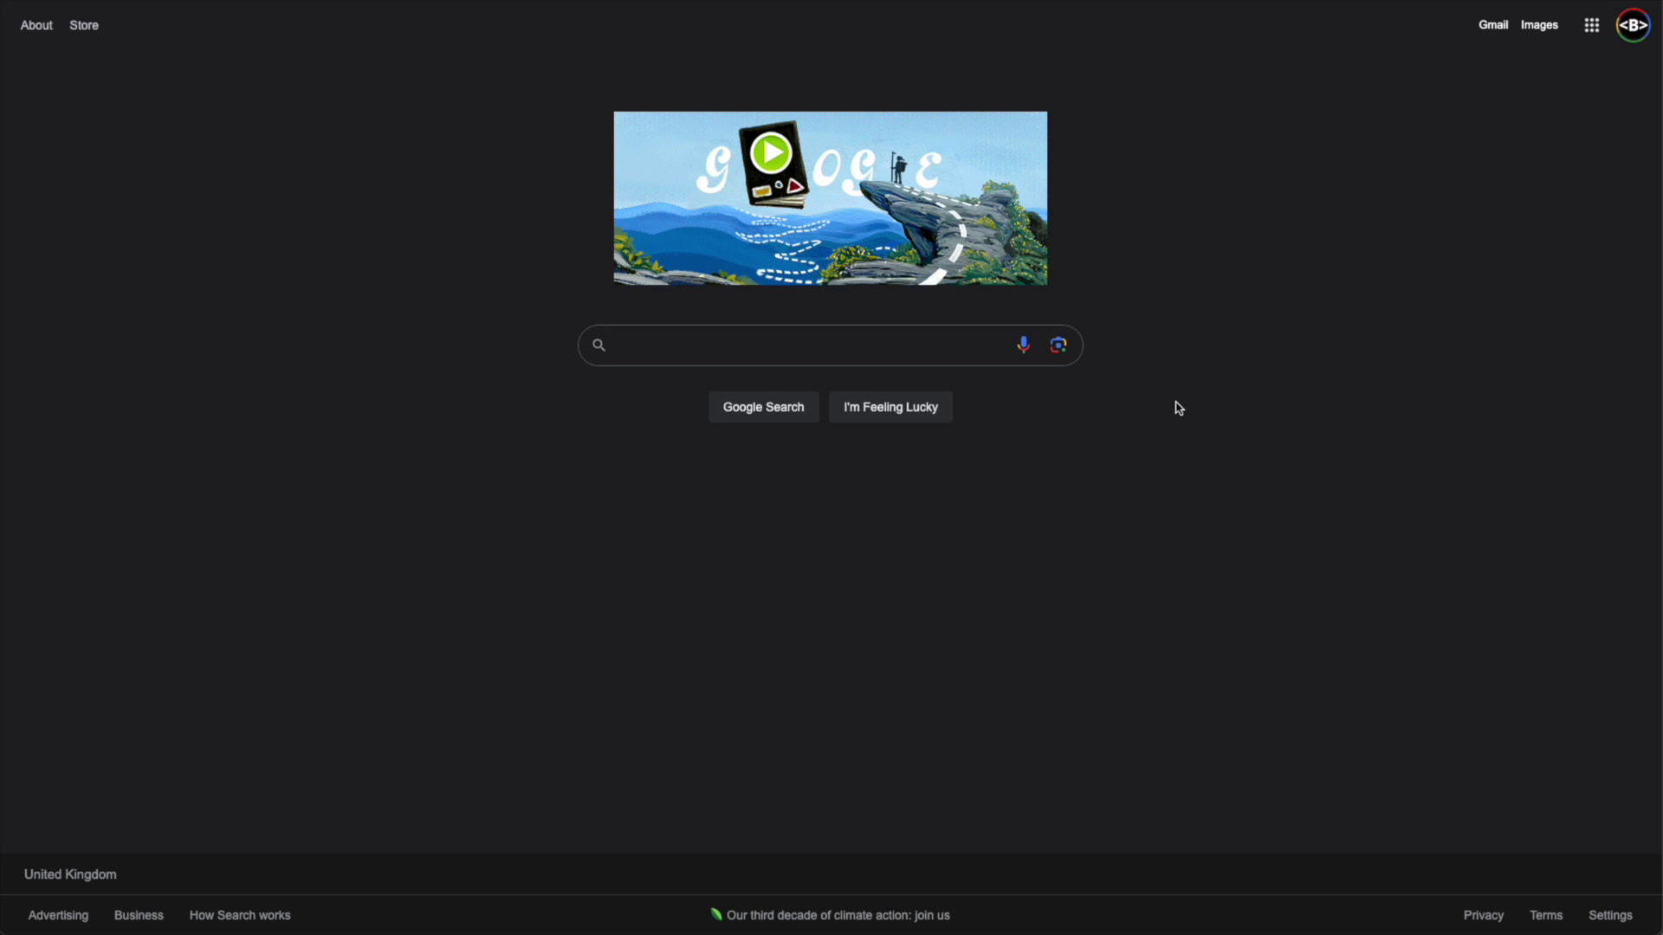
# Open Google's search by image and start choosing an image file to upload
pyautogui.click(1057, 341)
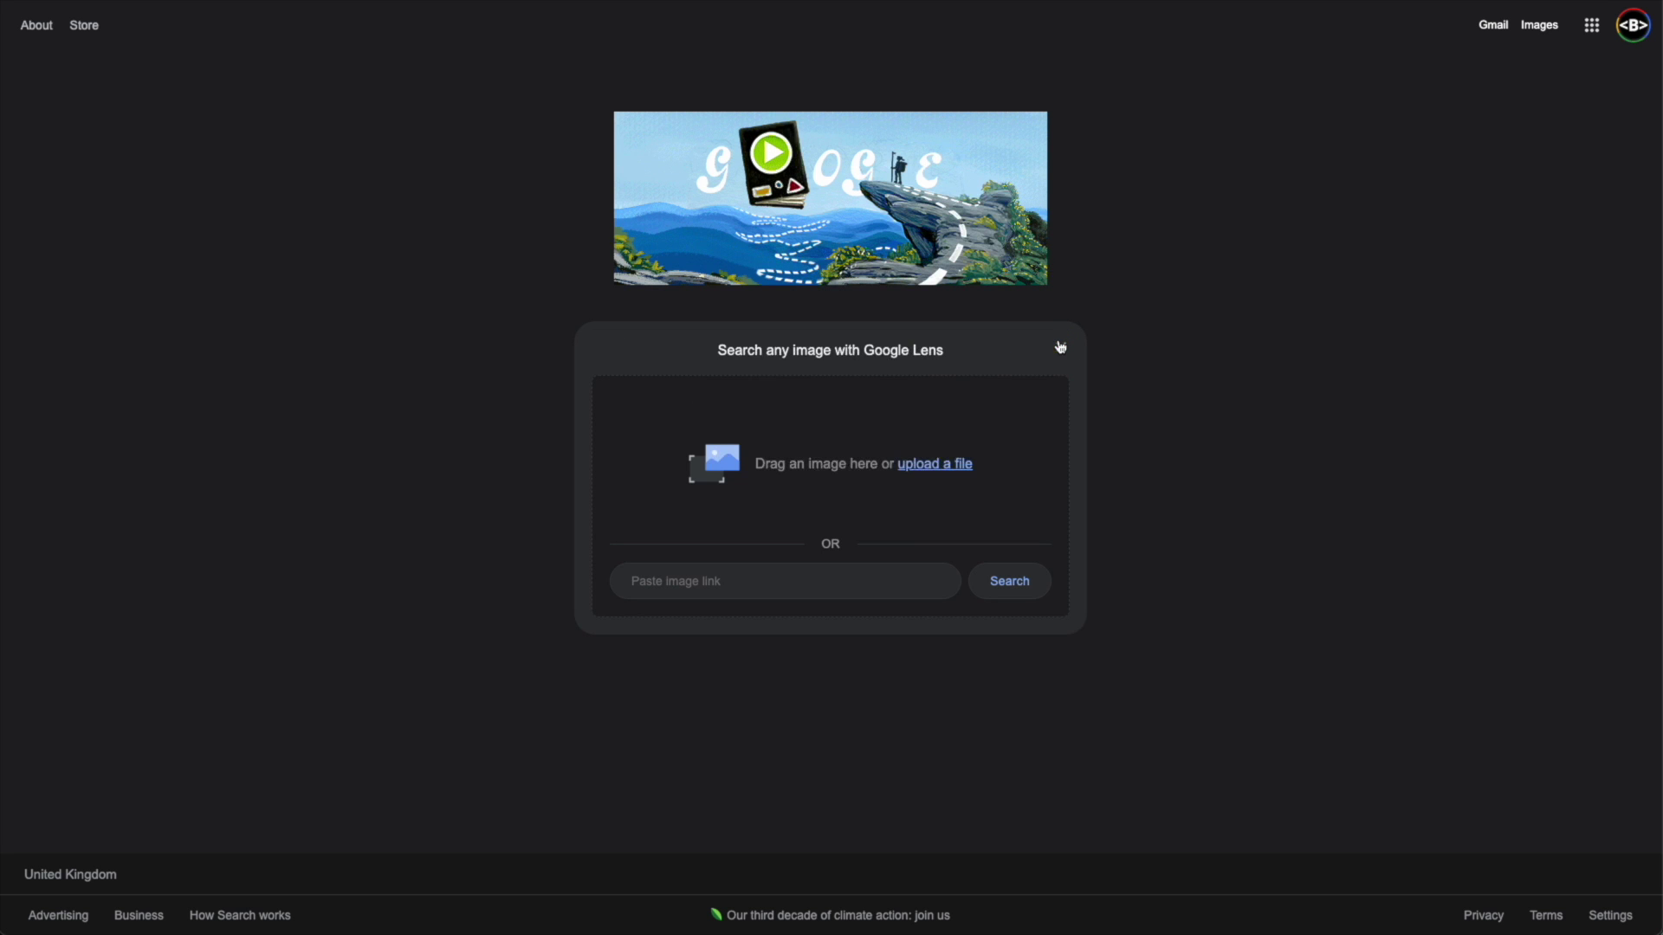
pyautogui.click(916, 467)
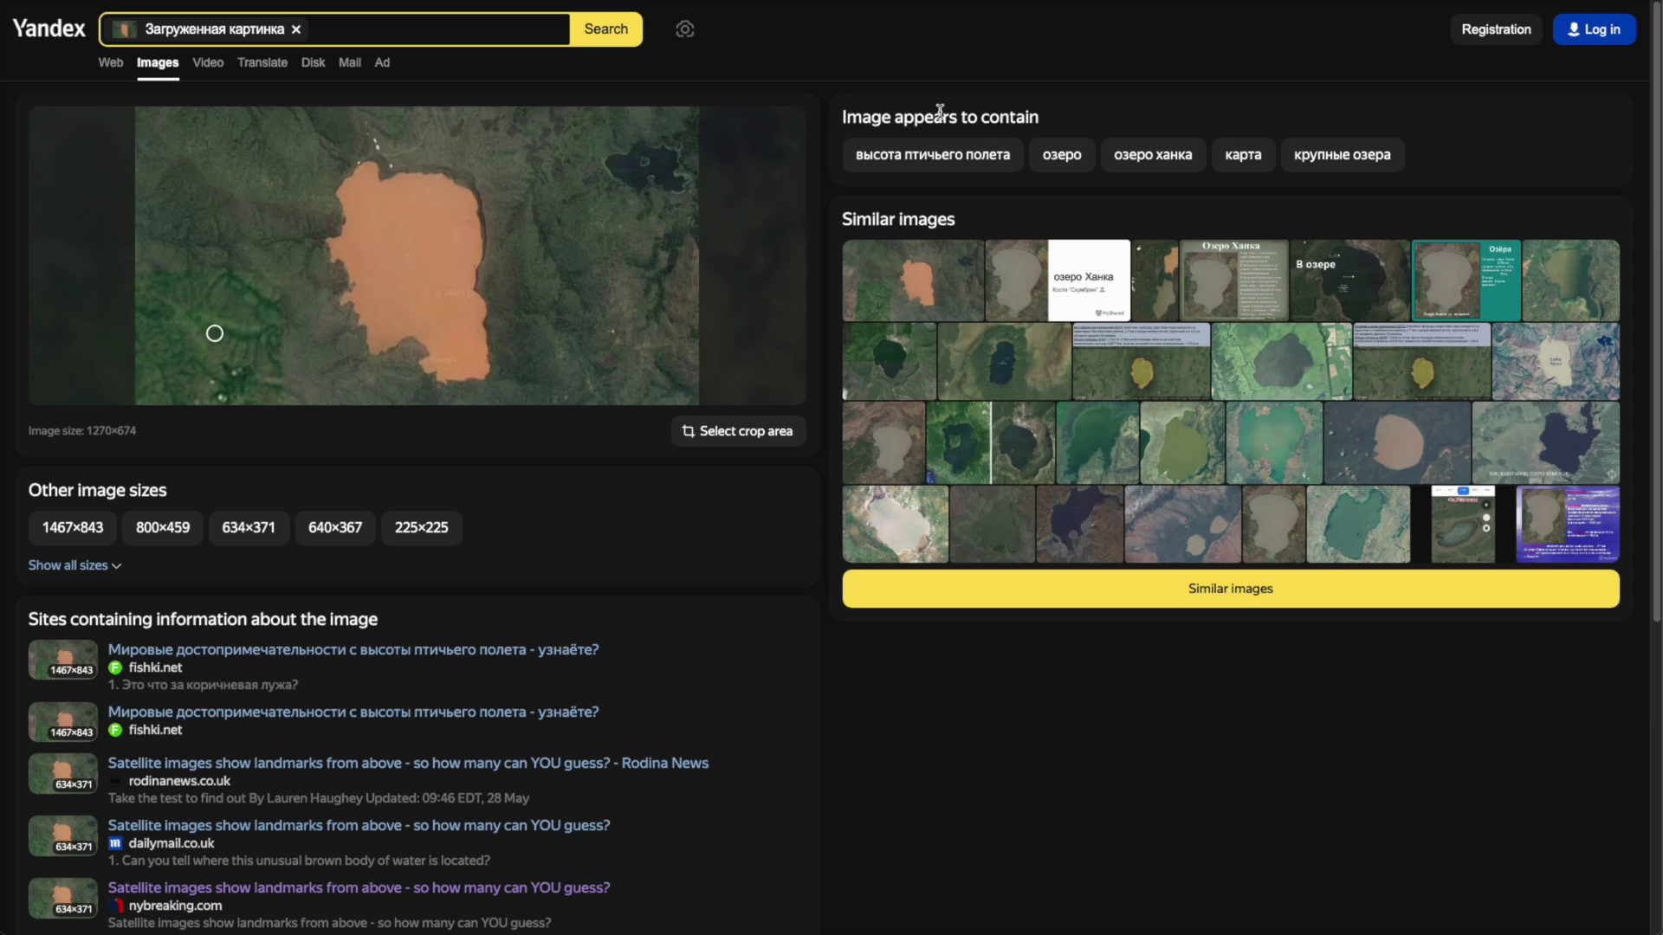
# In Yandex Images, review the sites containing the orange lake satellite image and browse its full set of similar images
pyautogui.scroll(-3, 834, 667)
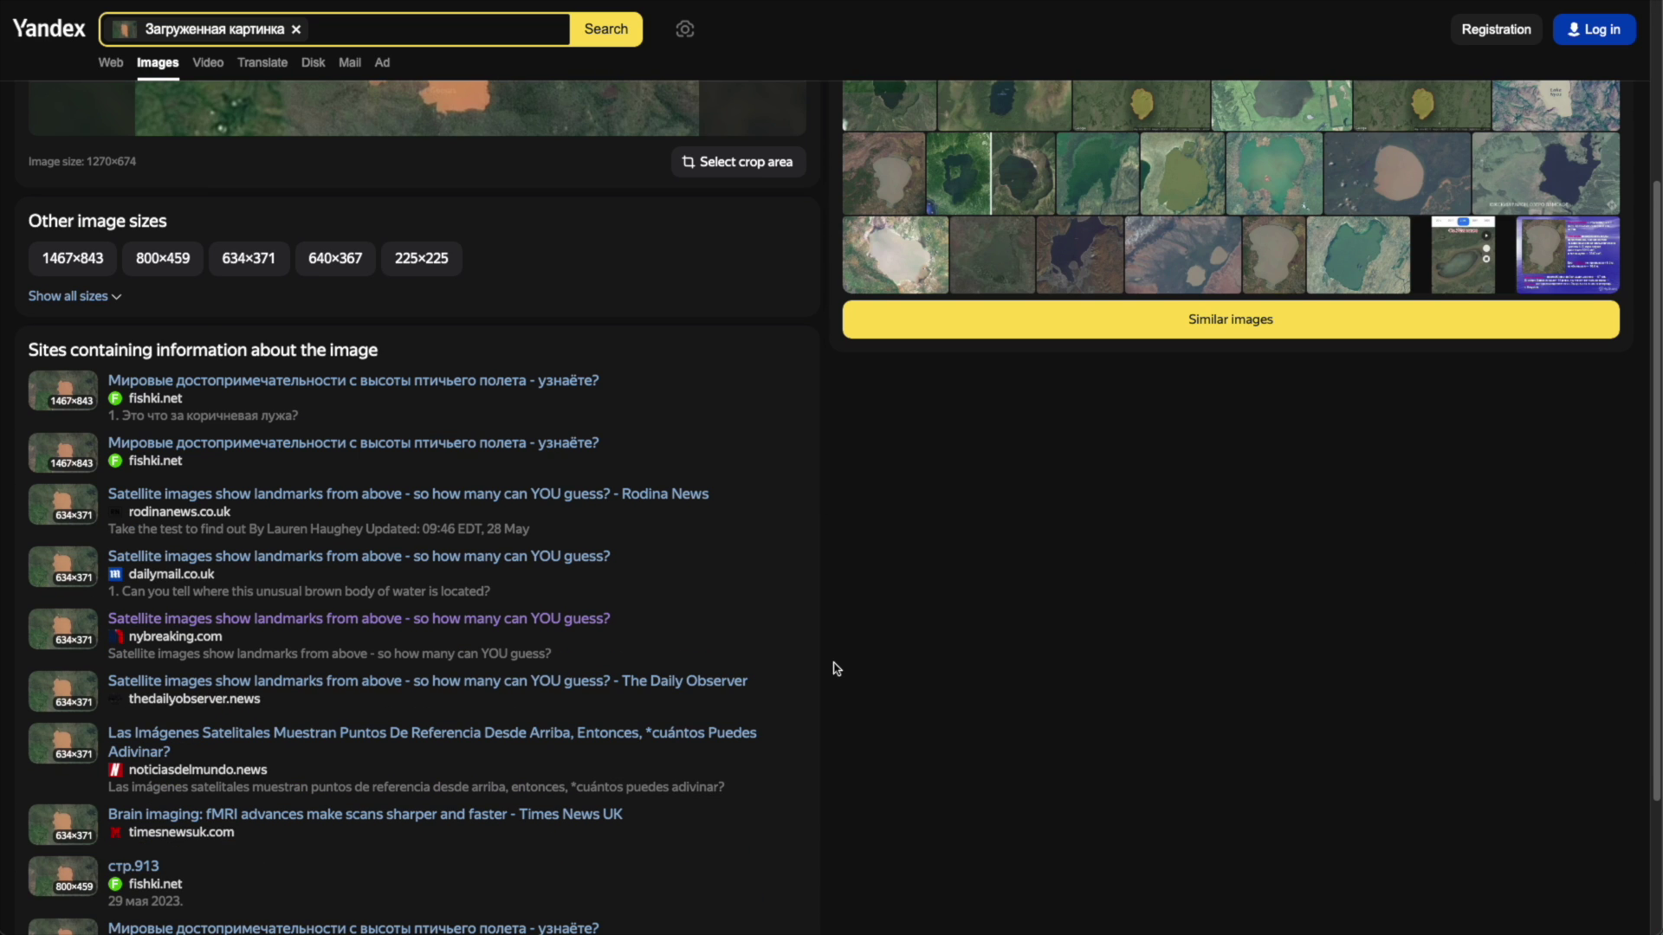
pyautogui.scroll(-2, 833, 665)
pyautogui.scroll(5, 831, 660)
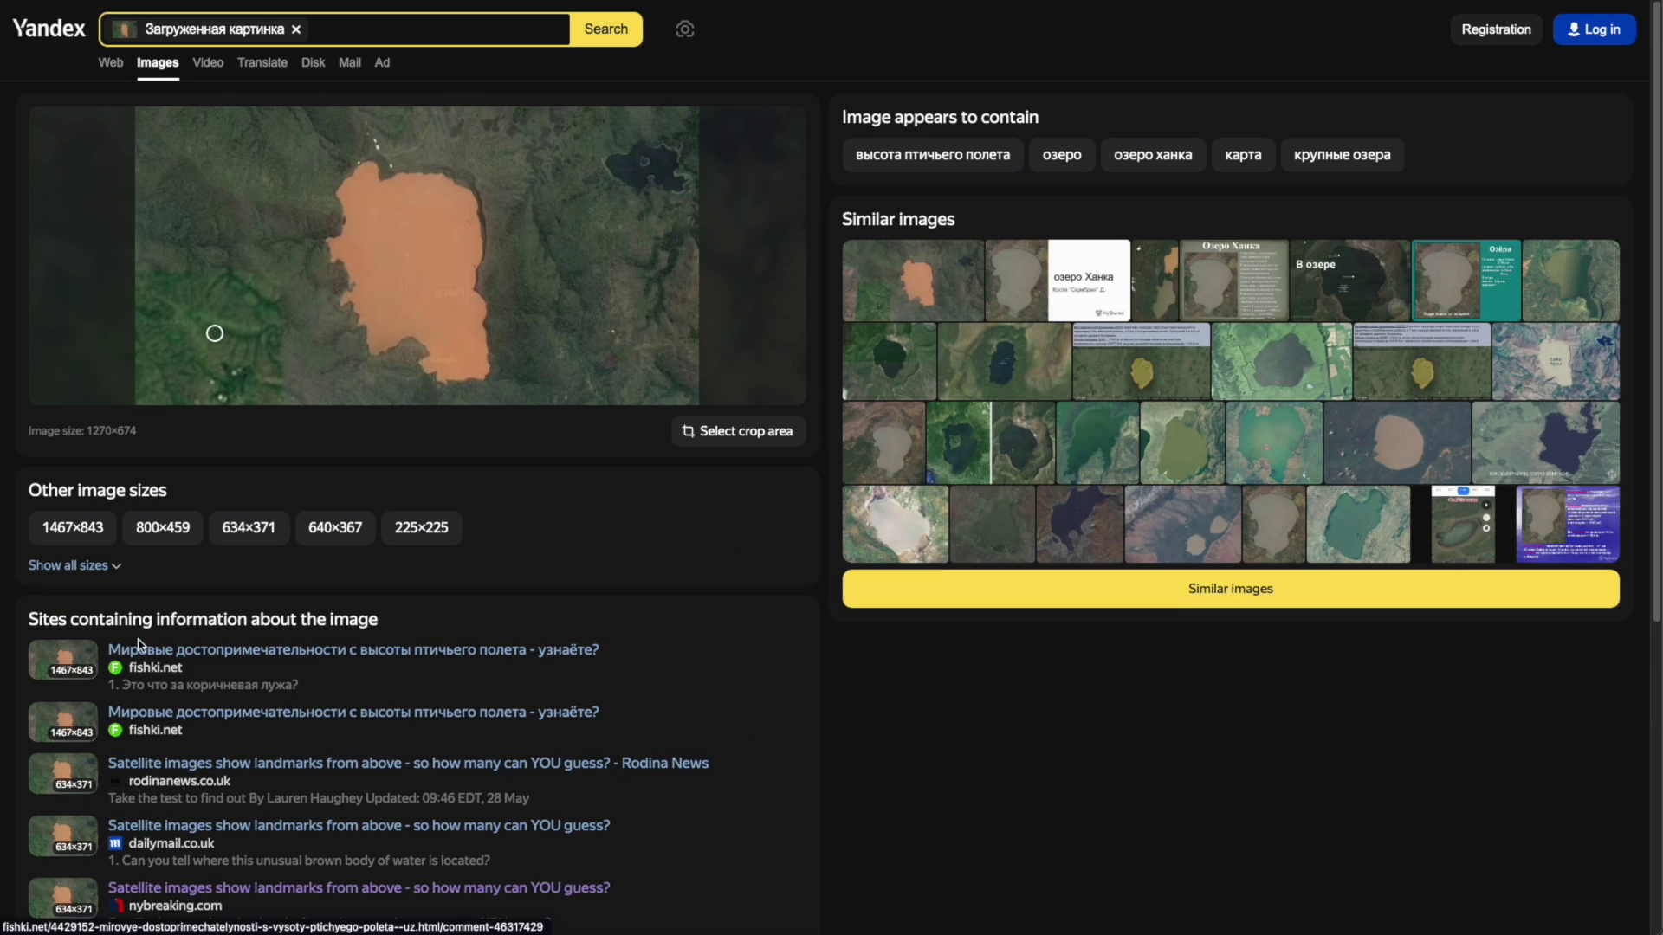
pyautogui.click(1237, 599)
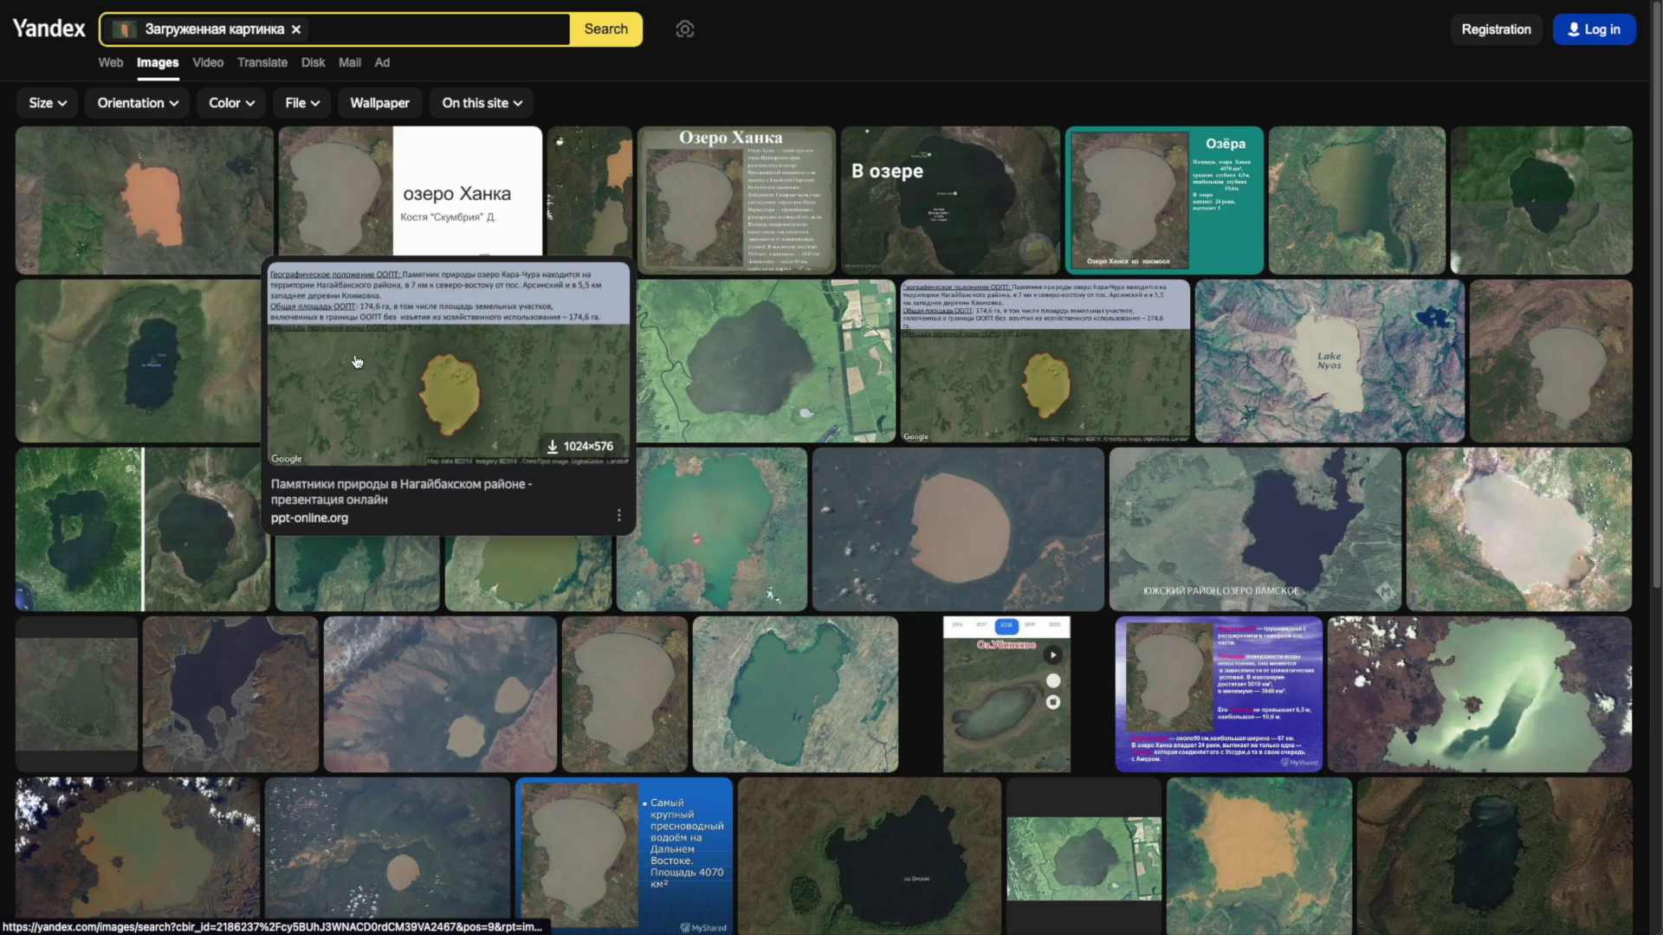
pyautogui.scroll(-5, 1082, 589)
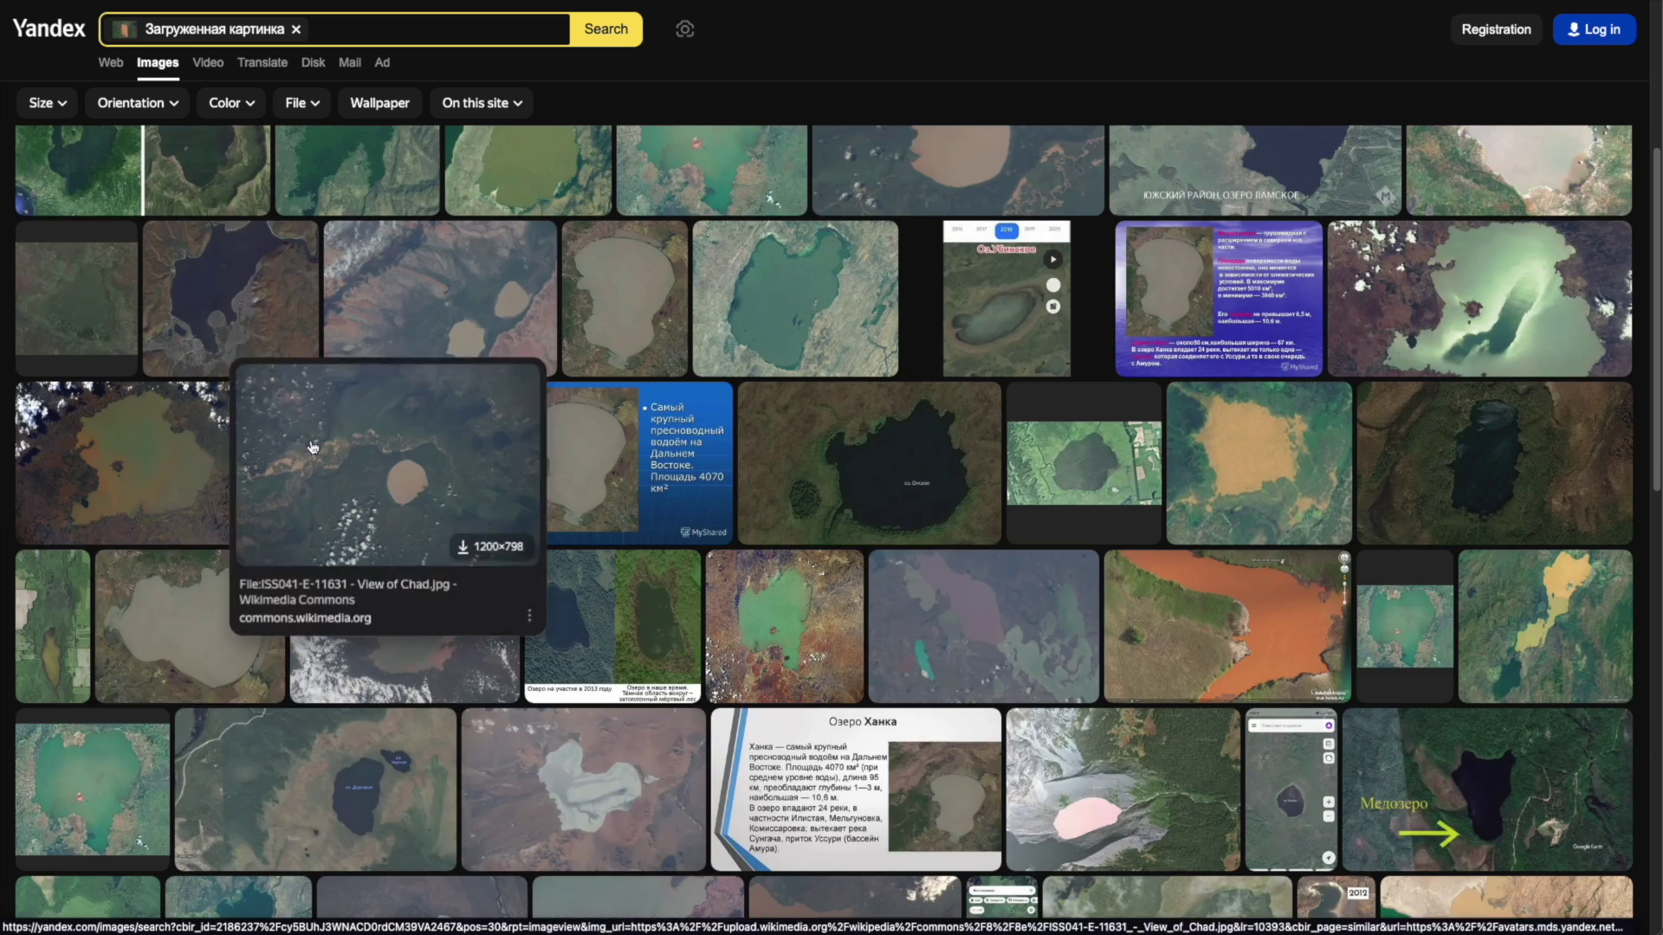
pyautogui.scroll(-4, 161, 641)
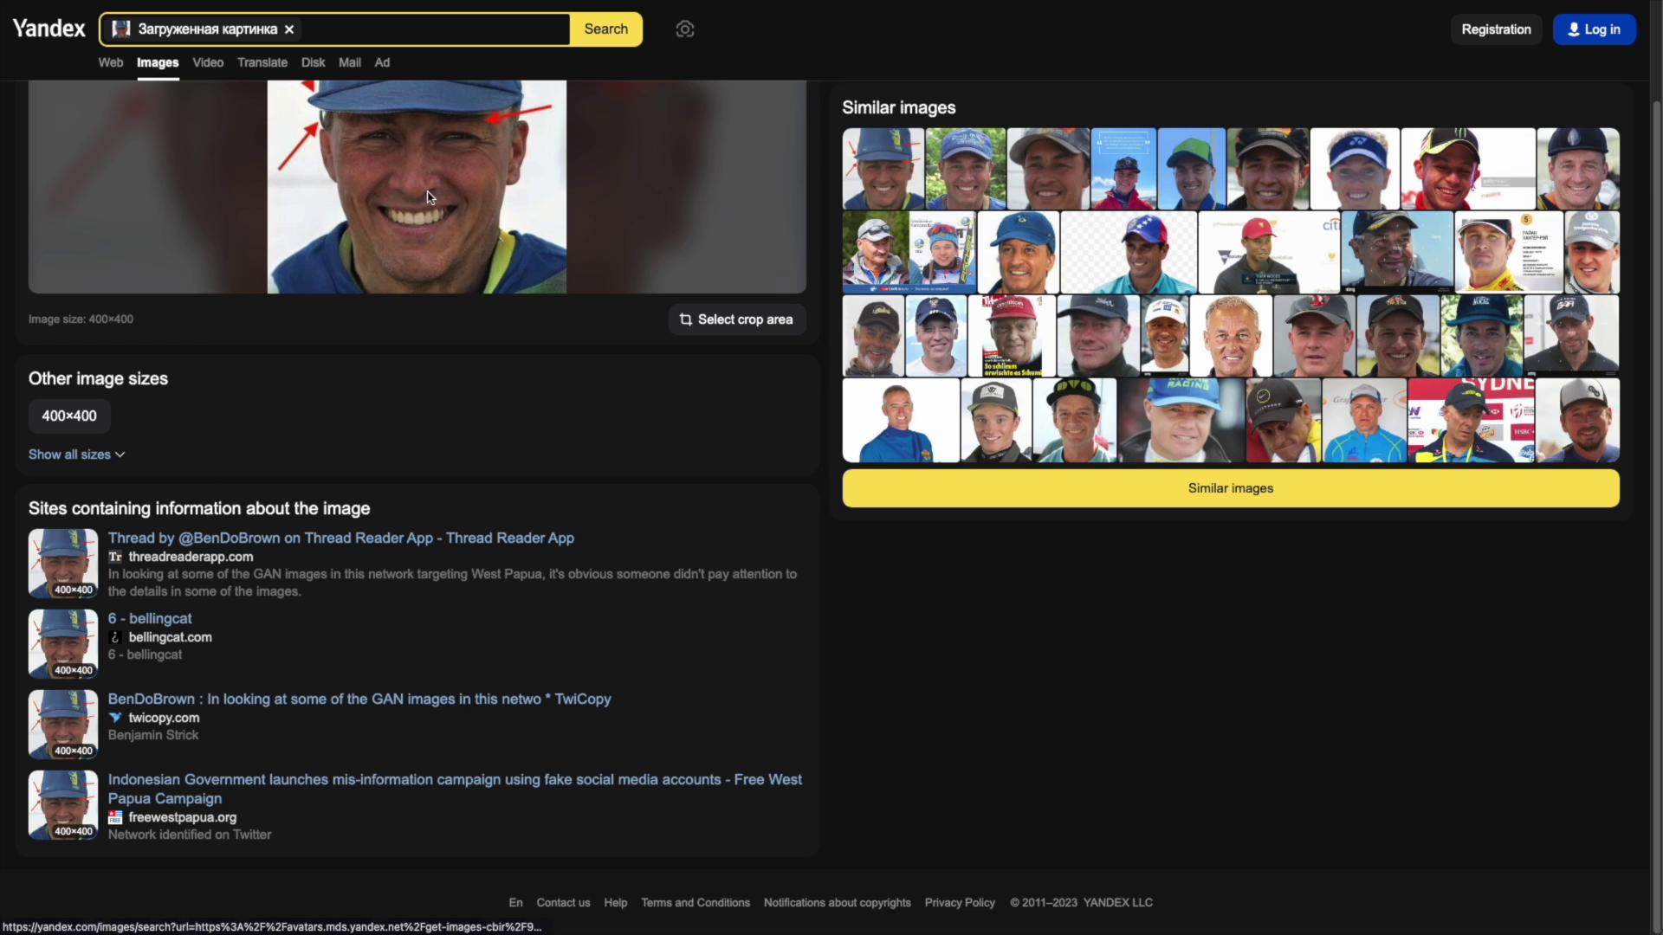
# Show all similar images for the portrait of the smiling man in the blue cap and look through the matches
pyautogui.scroll(1, 431, 198)
pyautogui.click(1249, 601)
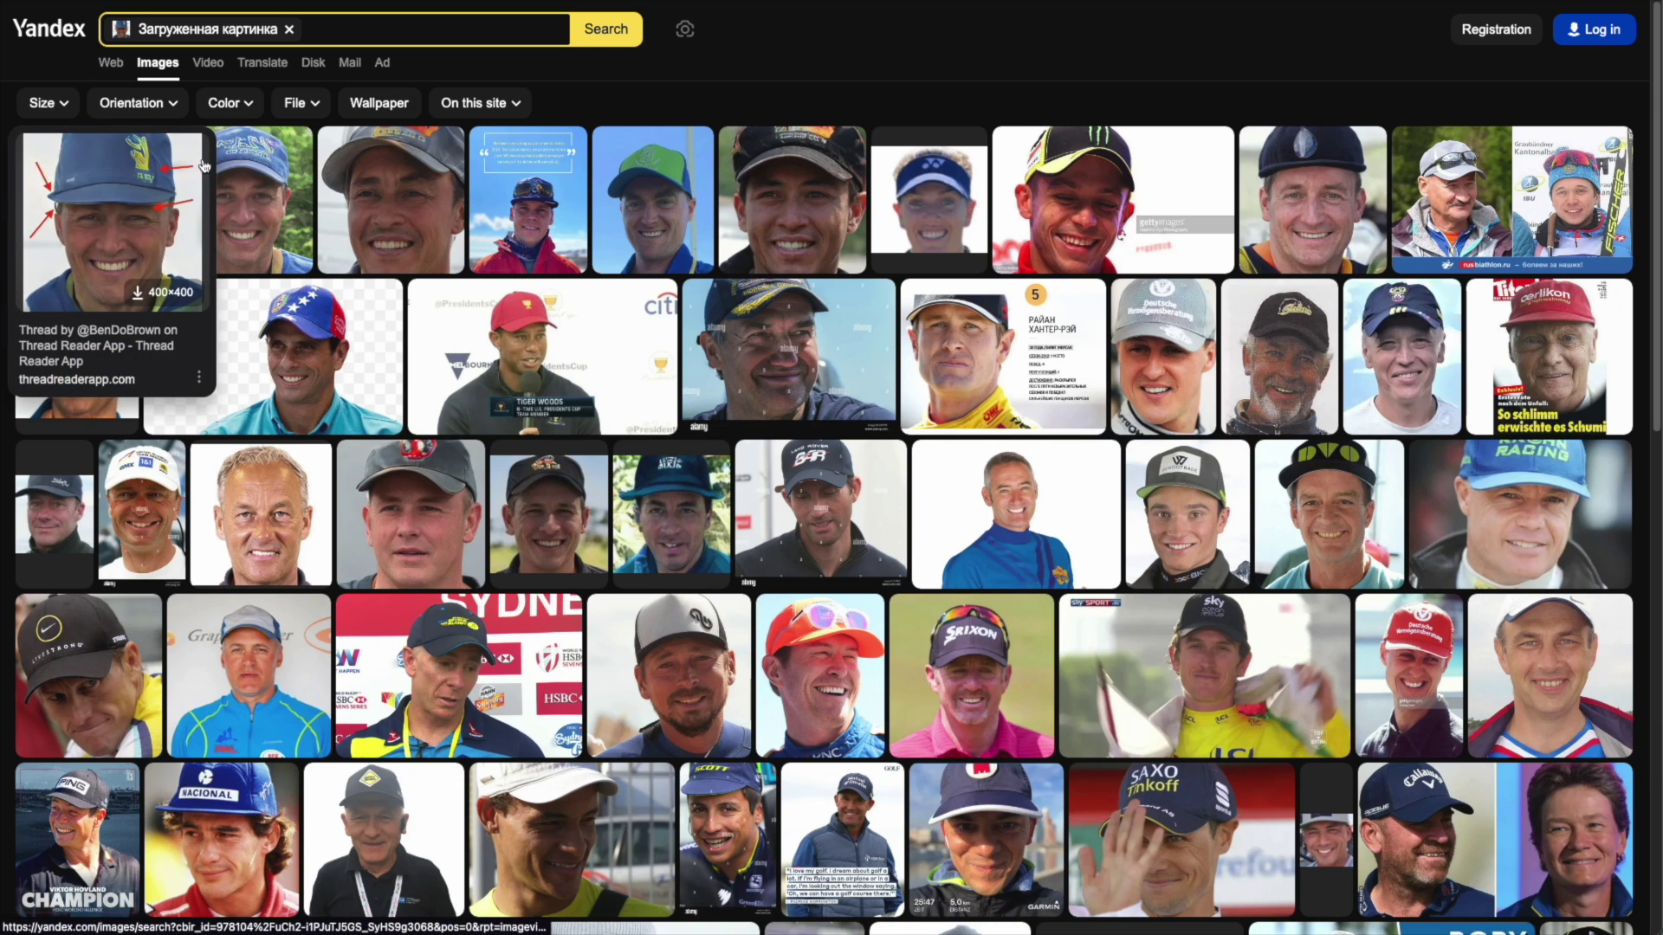
pyautogui.click(231, 204)
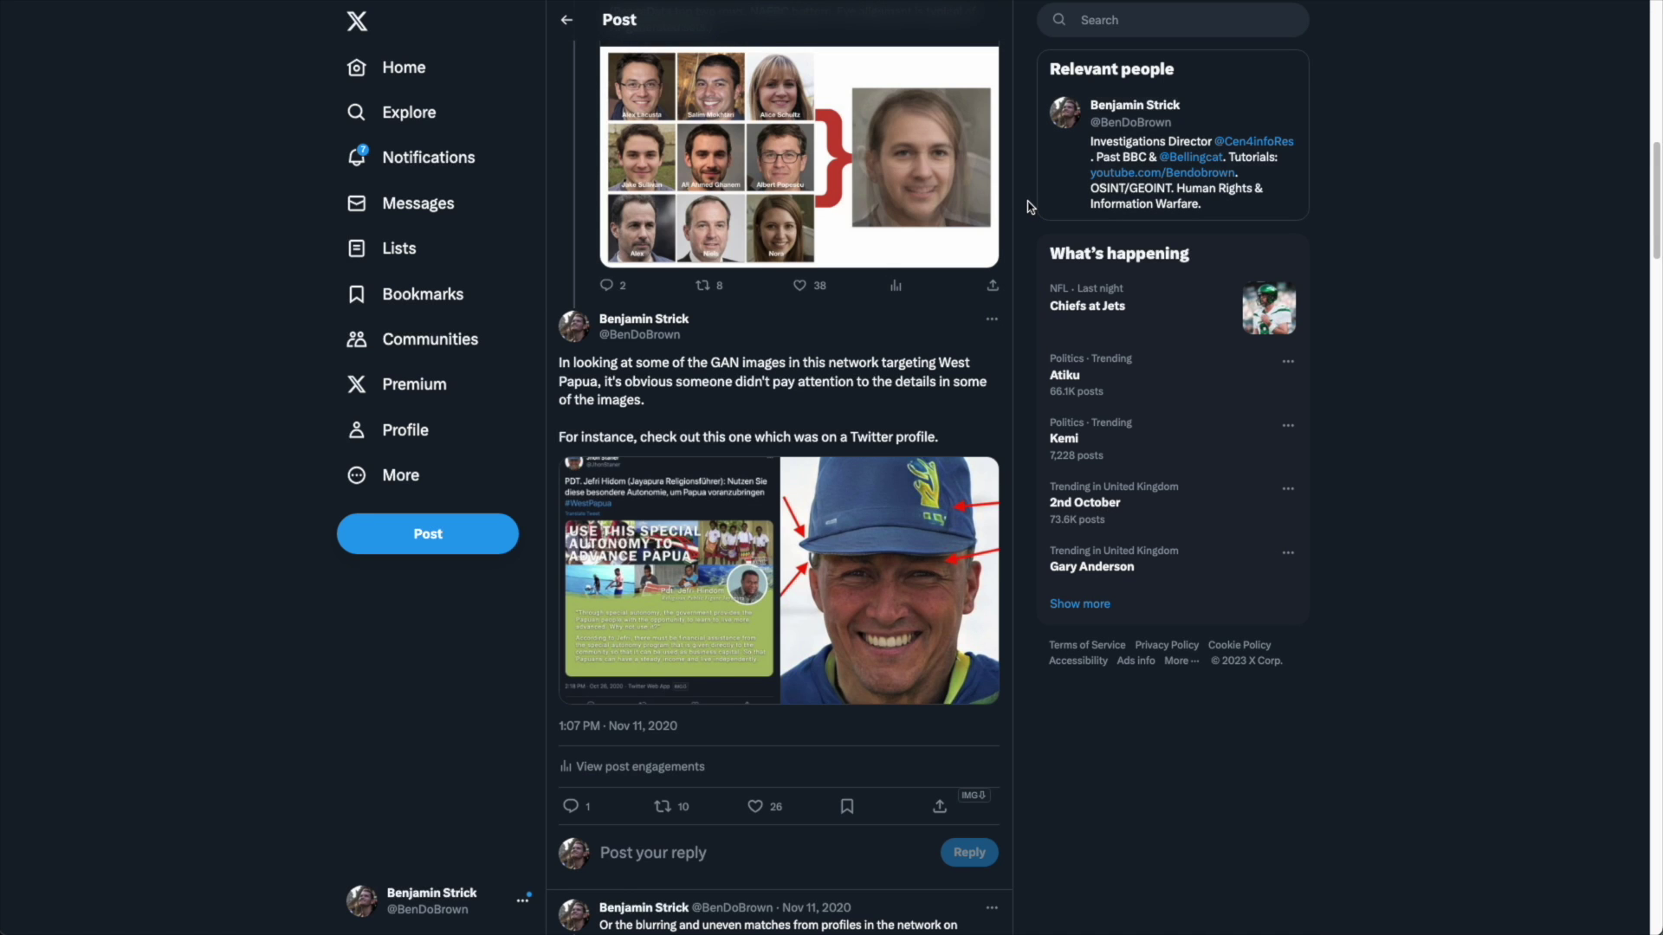
# Switch to the X thread on GAN profile images targeting West Papua and examine the post with the annotated blue cap portrait
pyautogui.scroll(2, 1029, 206)
pyautogui.scroll(-4, 967, 268)
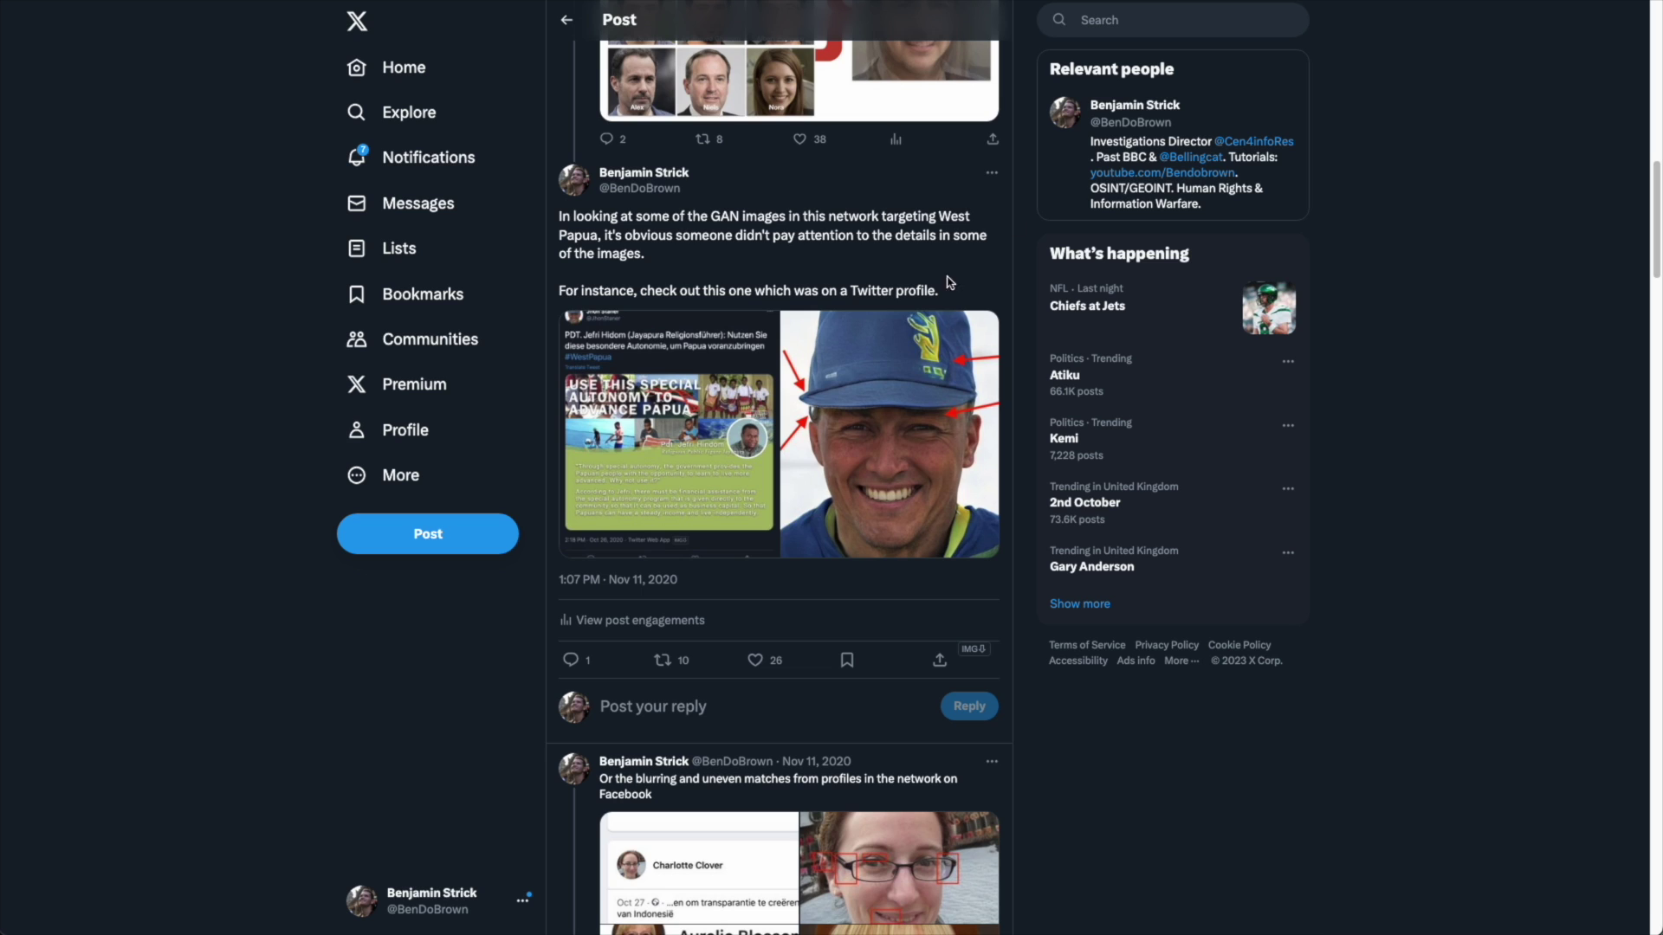
pyautogui.click(919, 430)
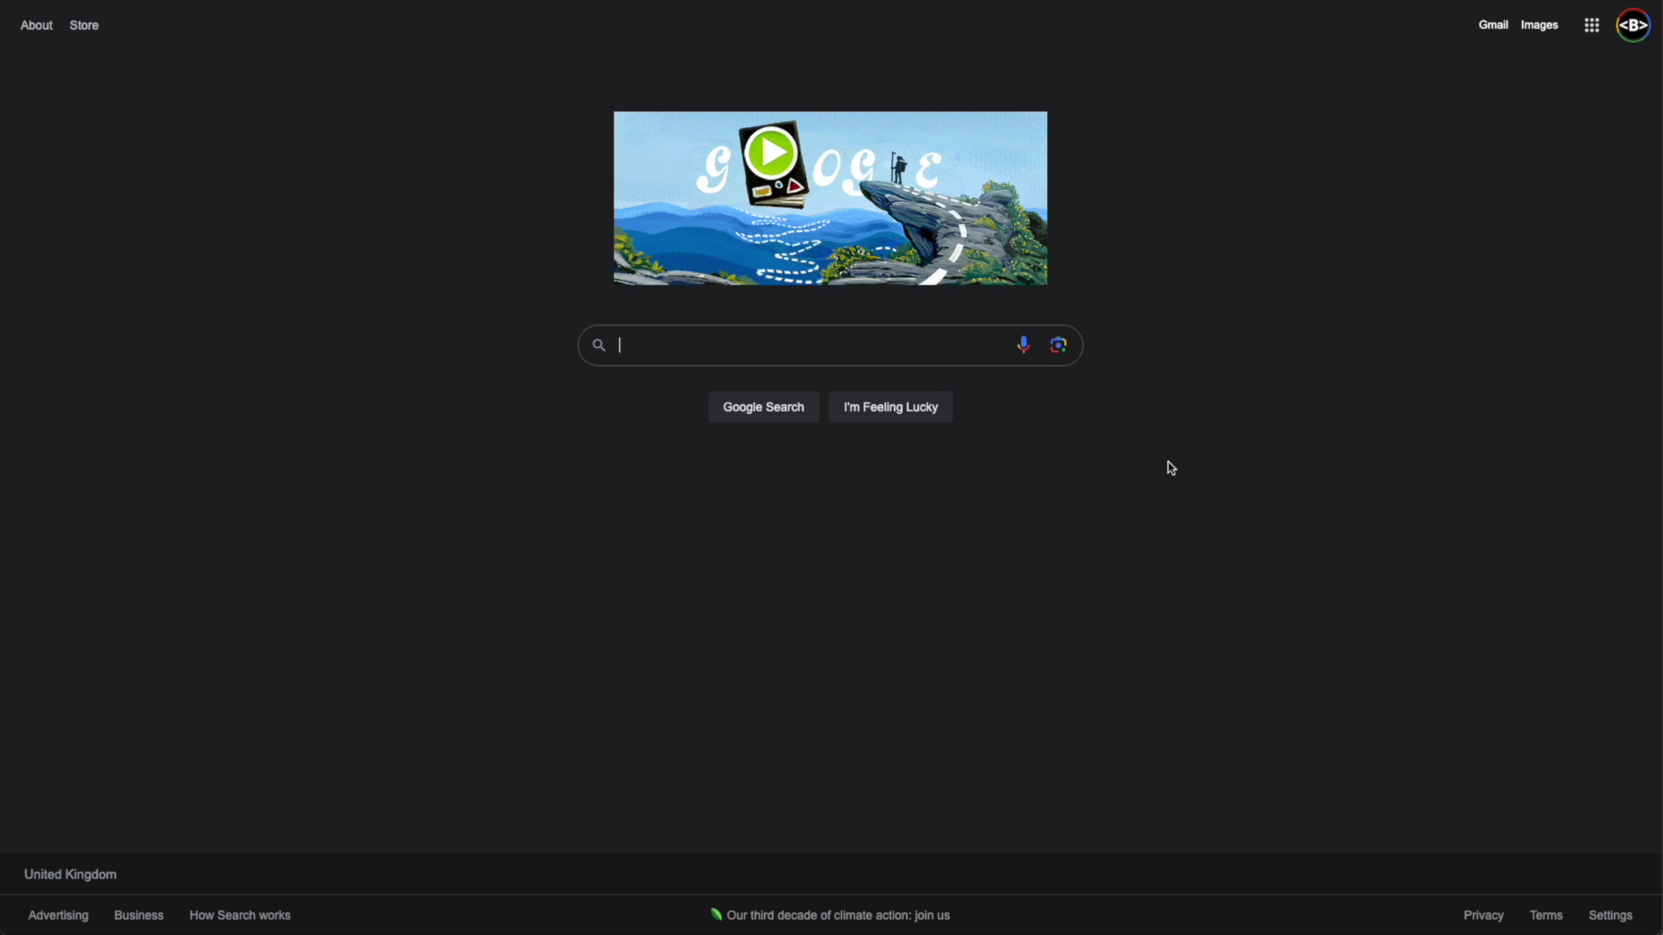
# Upload the orange lake satellite image to Google Lens and open NASA's "Lake Nyos, Cameroon" match
pyautogui.click(1060, 347)
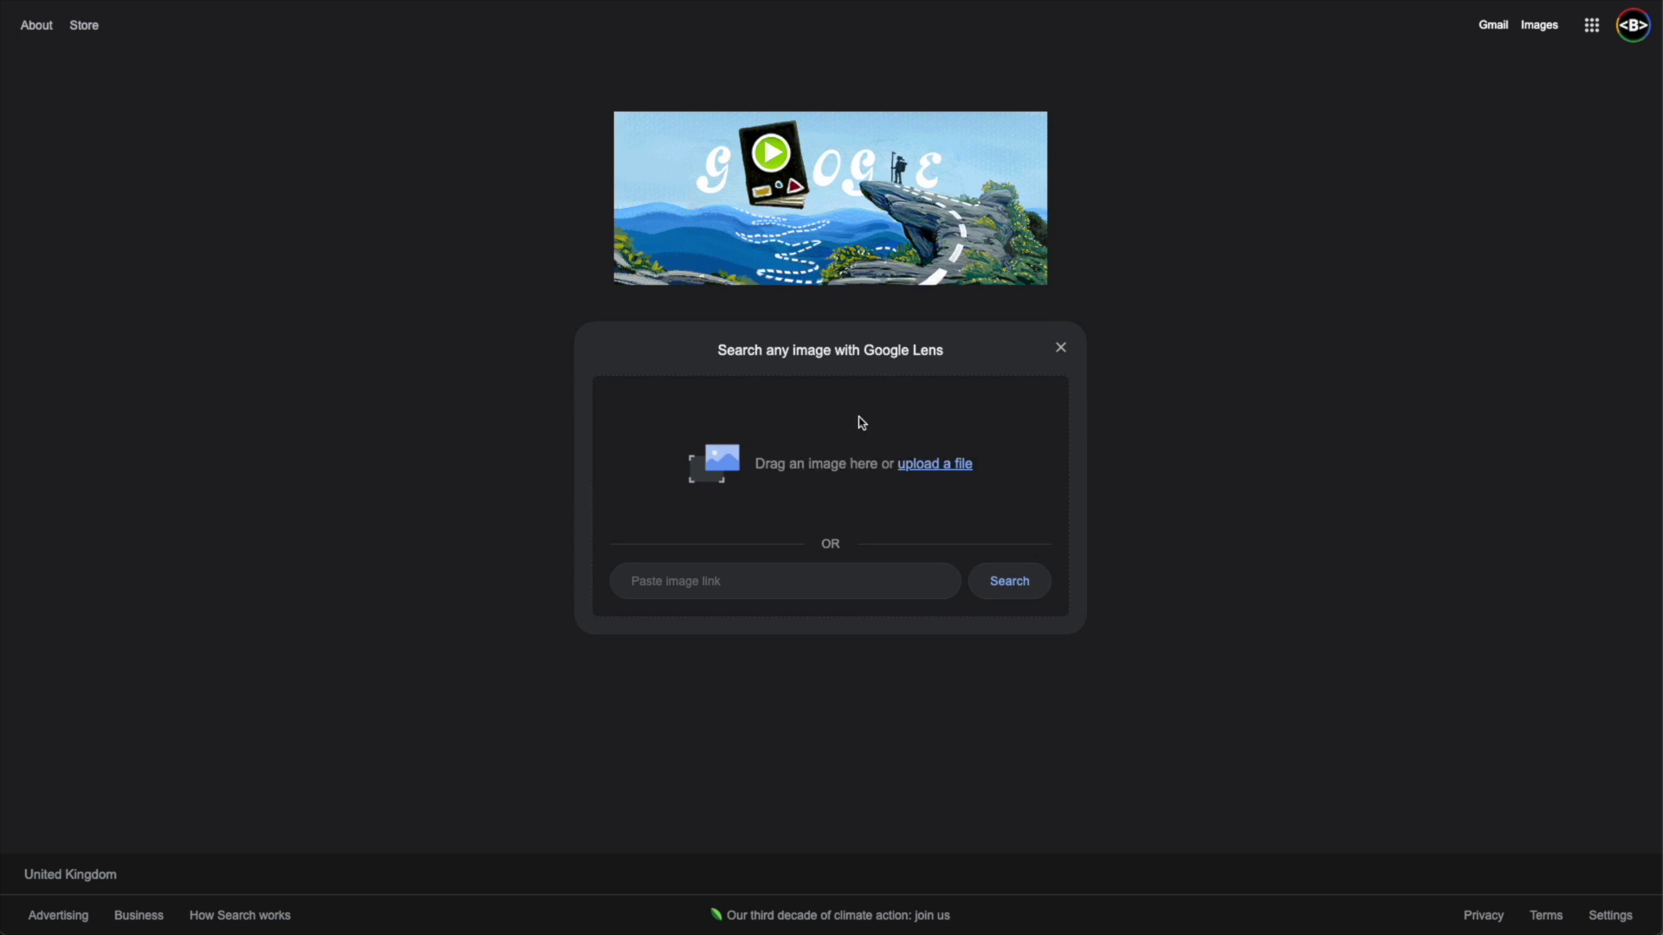
pyautogui.click(921, 468)
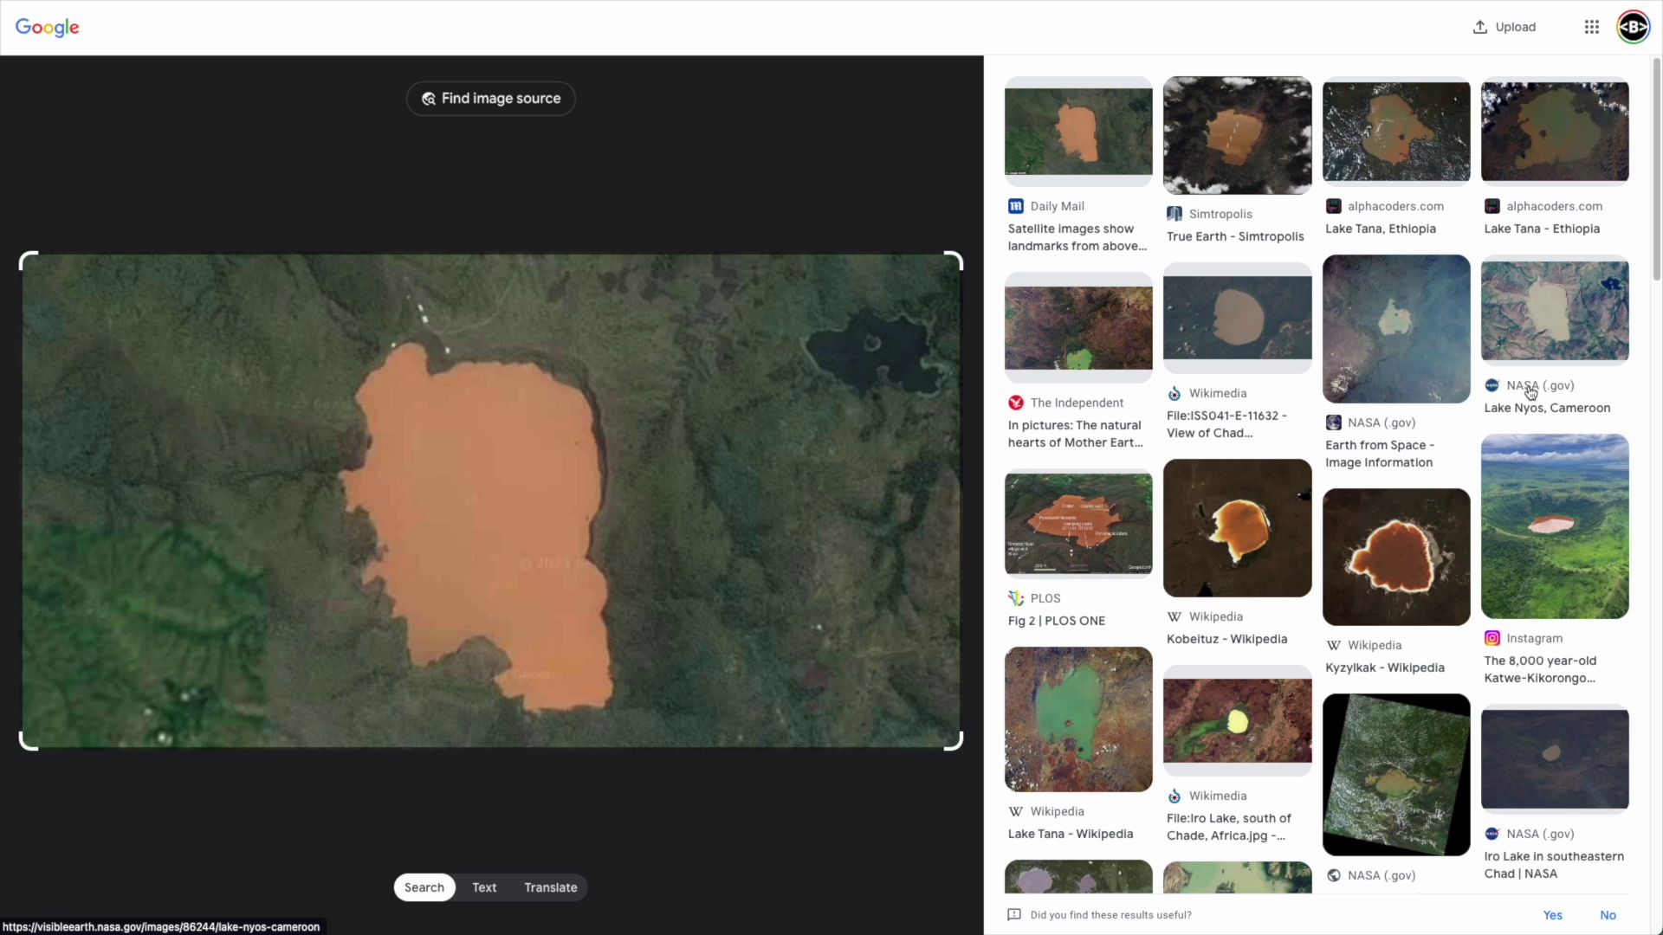
pyautogui.click(1514, 337)
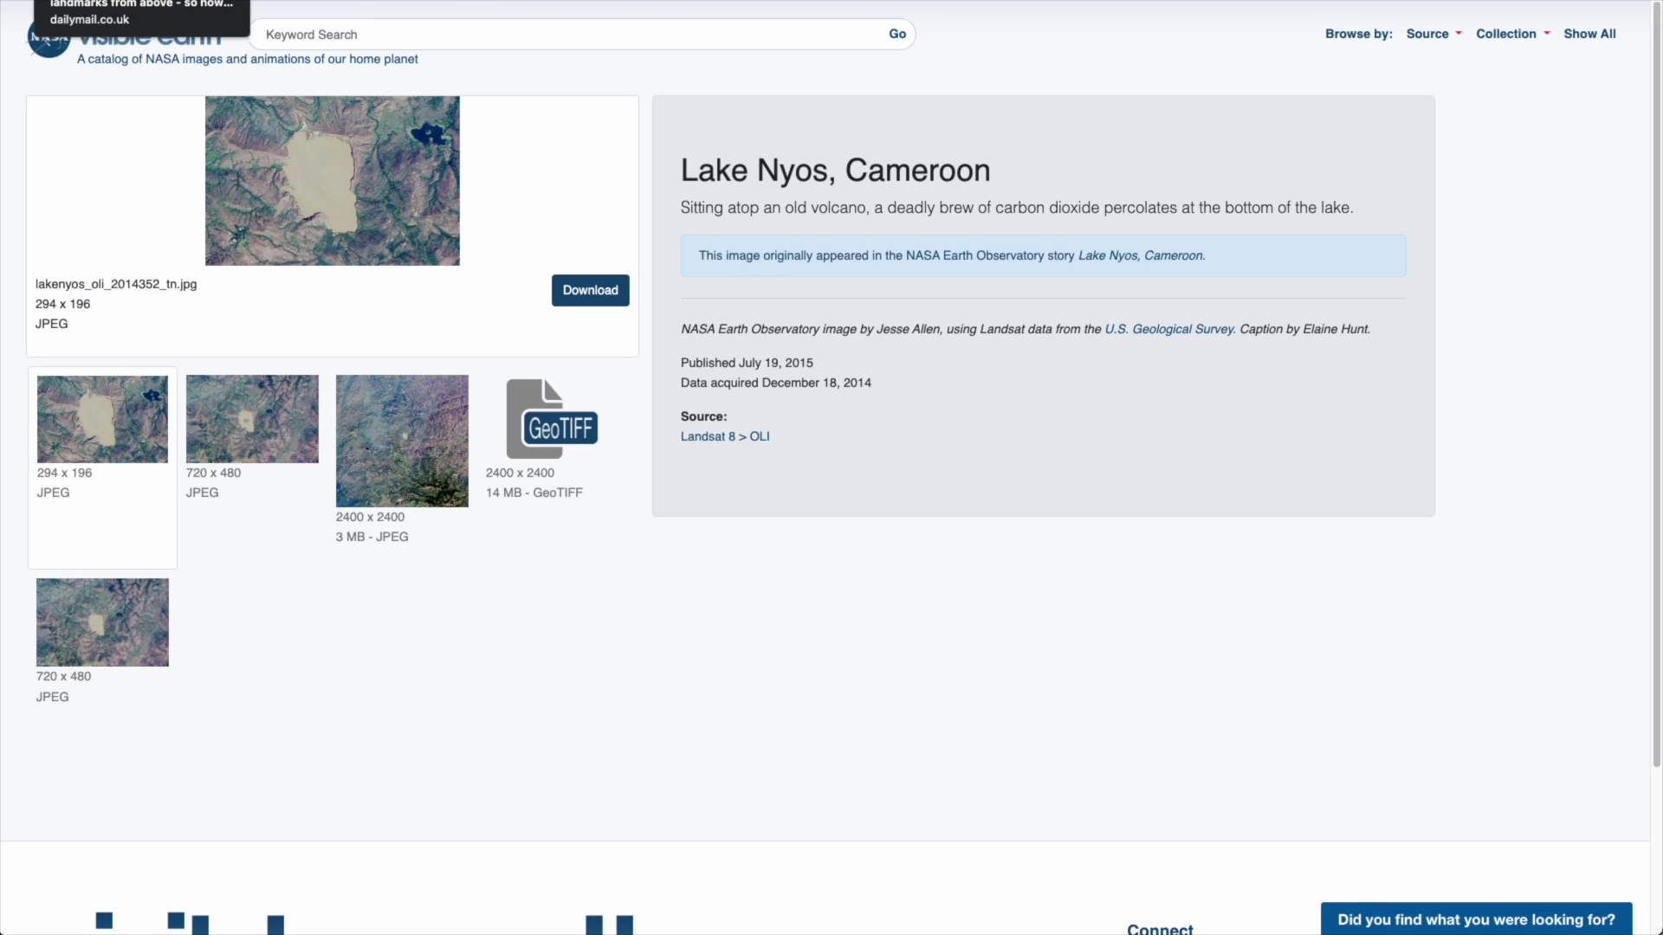
# Examine the title and lake images on NASA's Lake Nyos page for comparison with the searched satellite image
pyautogui.click(433, 22)
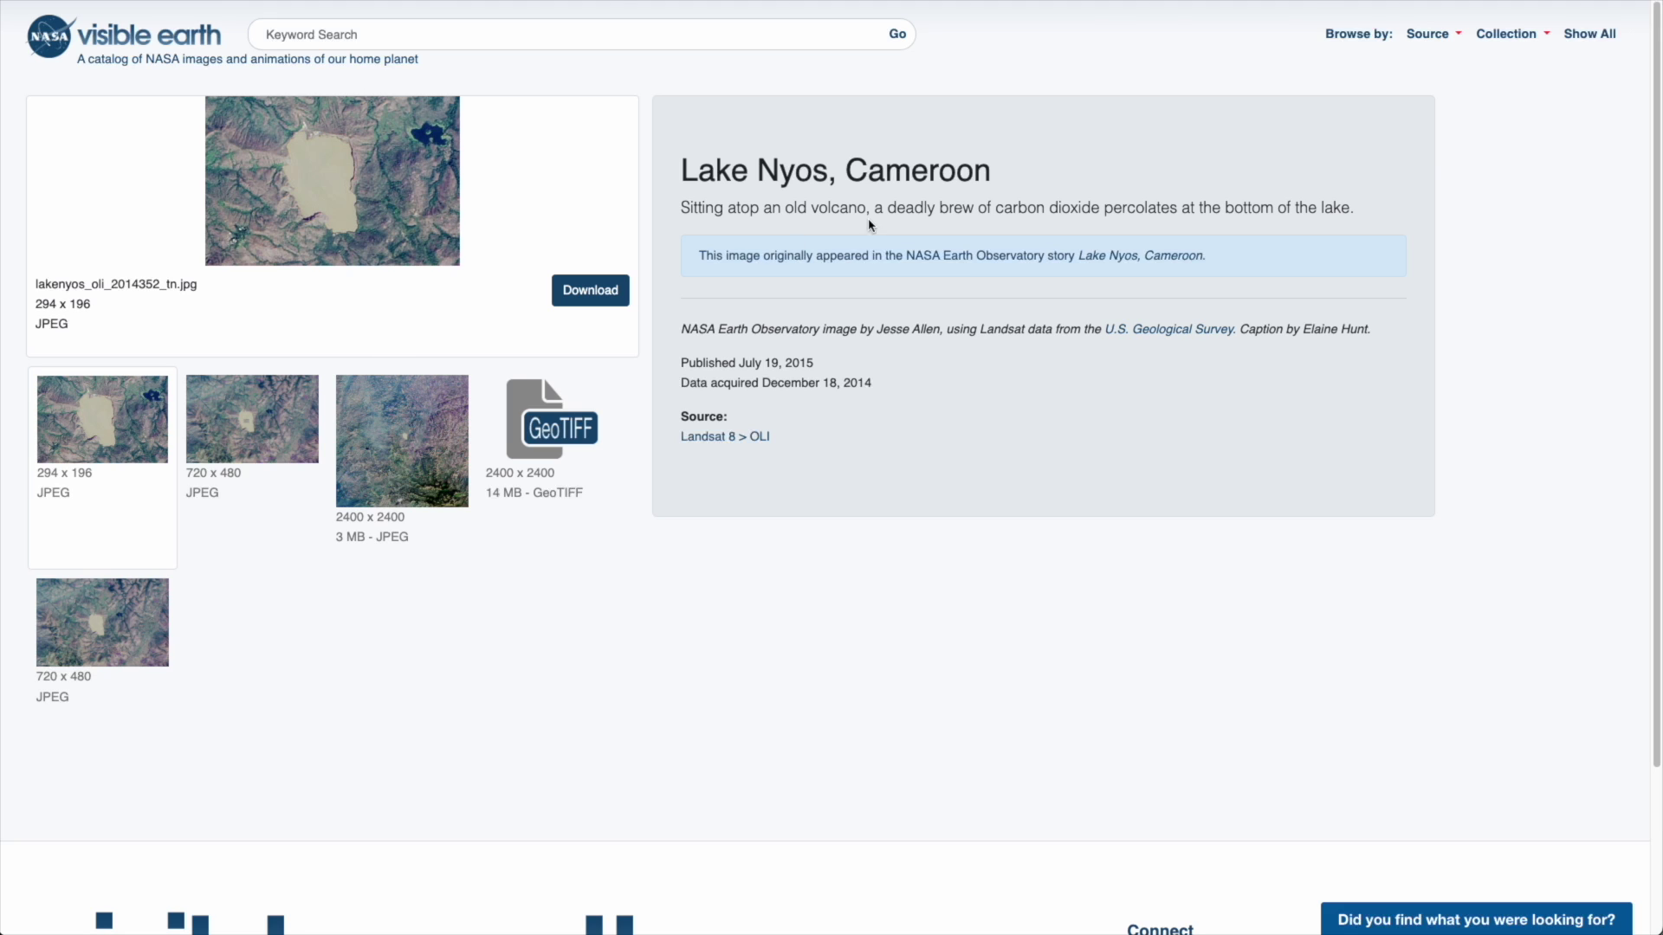
pyautogui.doubleClick(788, 172)
pyautogui.click(696, 173)
pyautogui.moveTo(251, 420); pyautogui.dragTo(208, 565)
pyautogui.moveTo(251, 425); pyautogui.dragTo(416, 430)
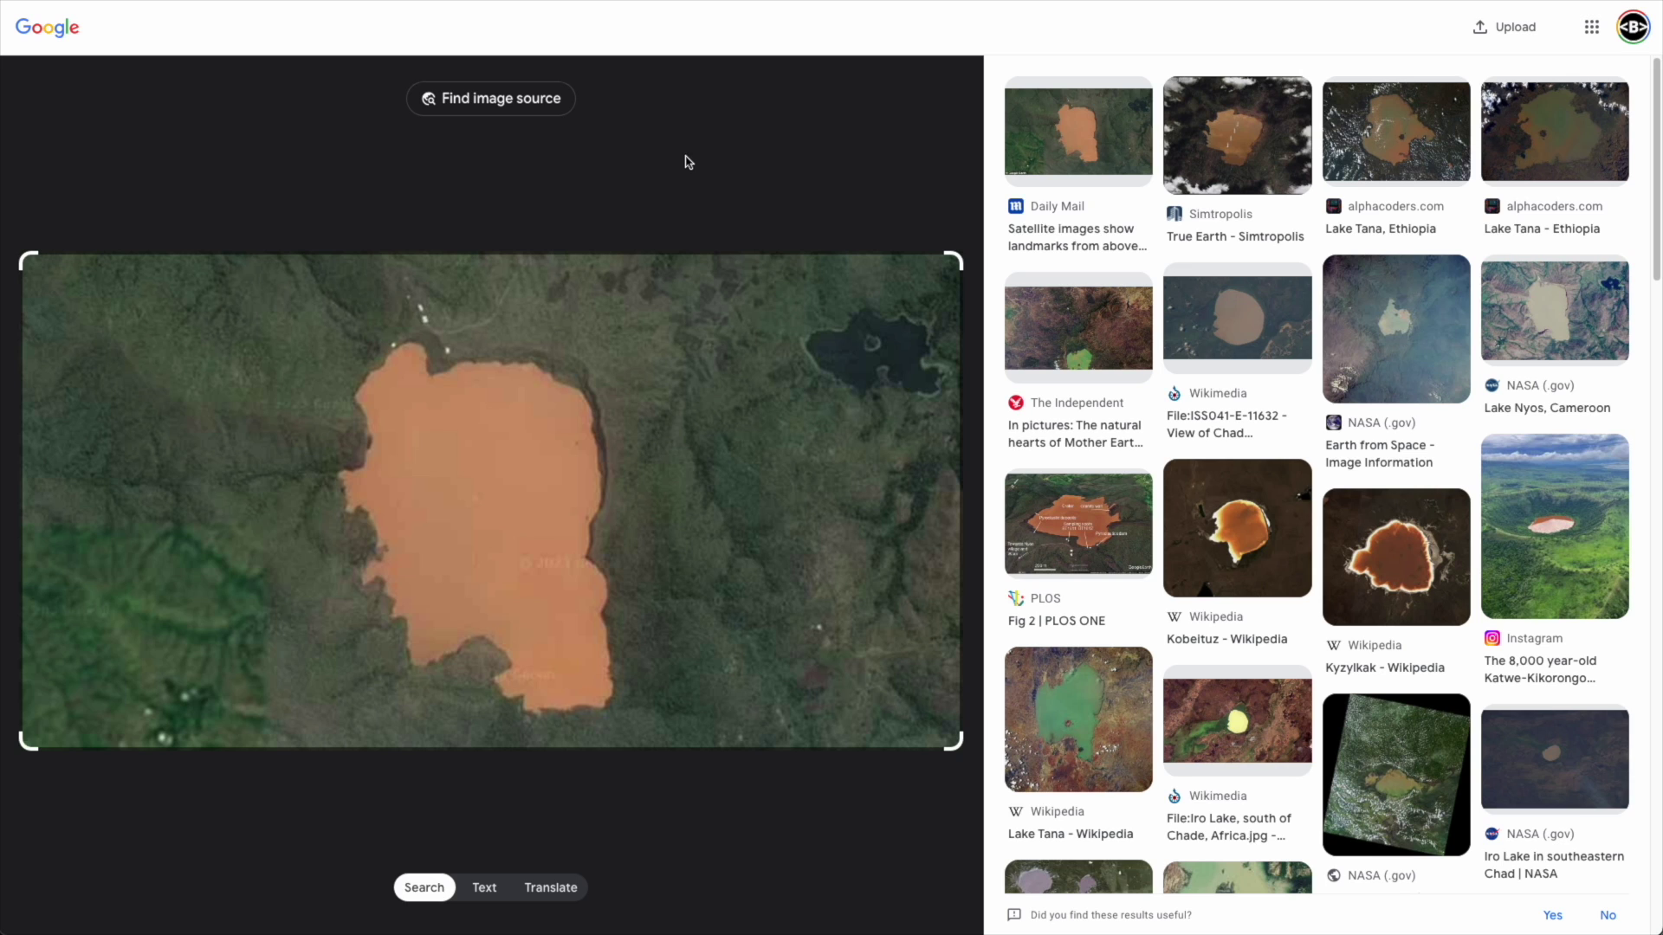
# Find the satellite image's source pages in Google Lens and look through the NY Breaking article on landmarks seen from above
pyautogui.click(488, 102)
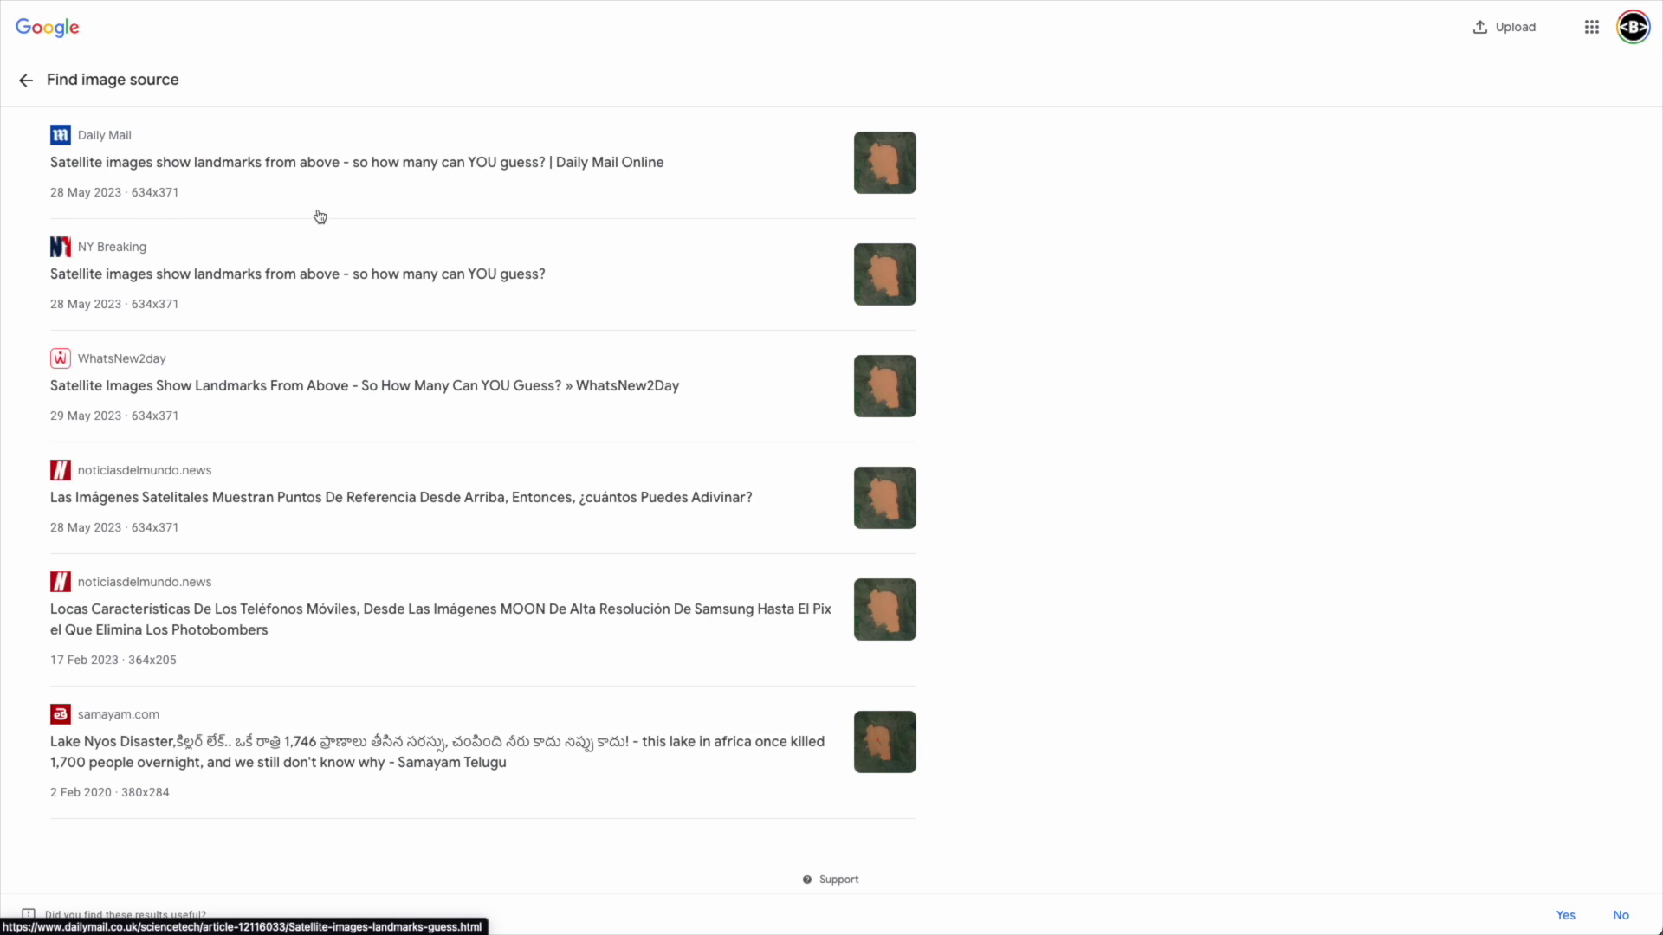
pyautogui.click(264, 273)
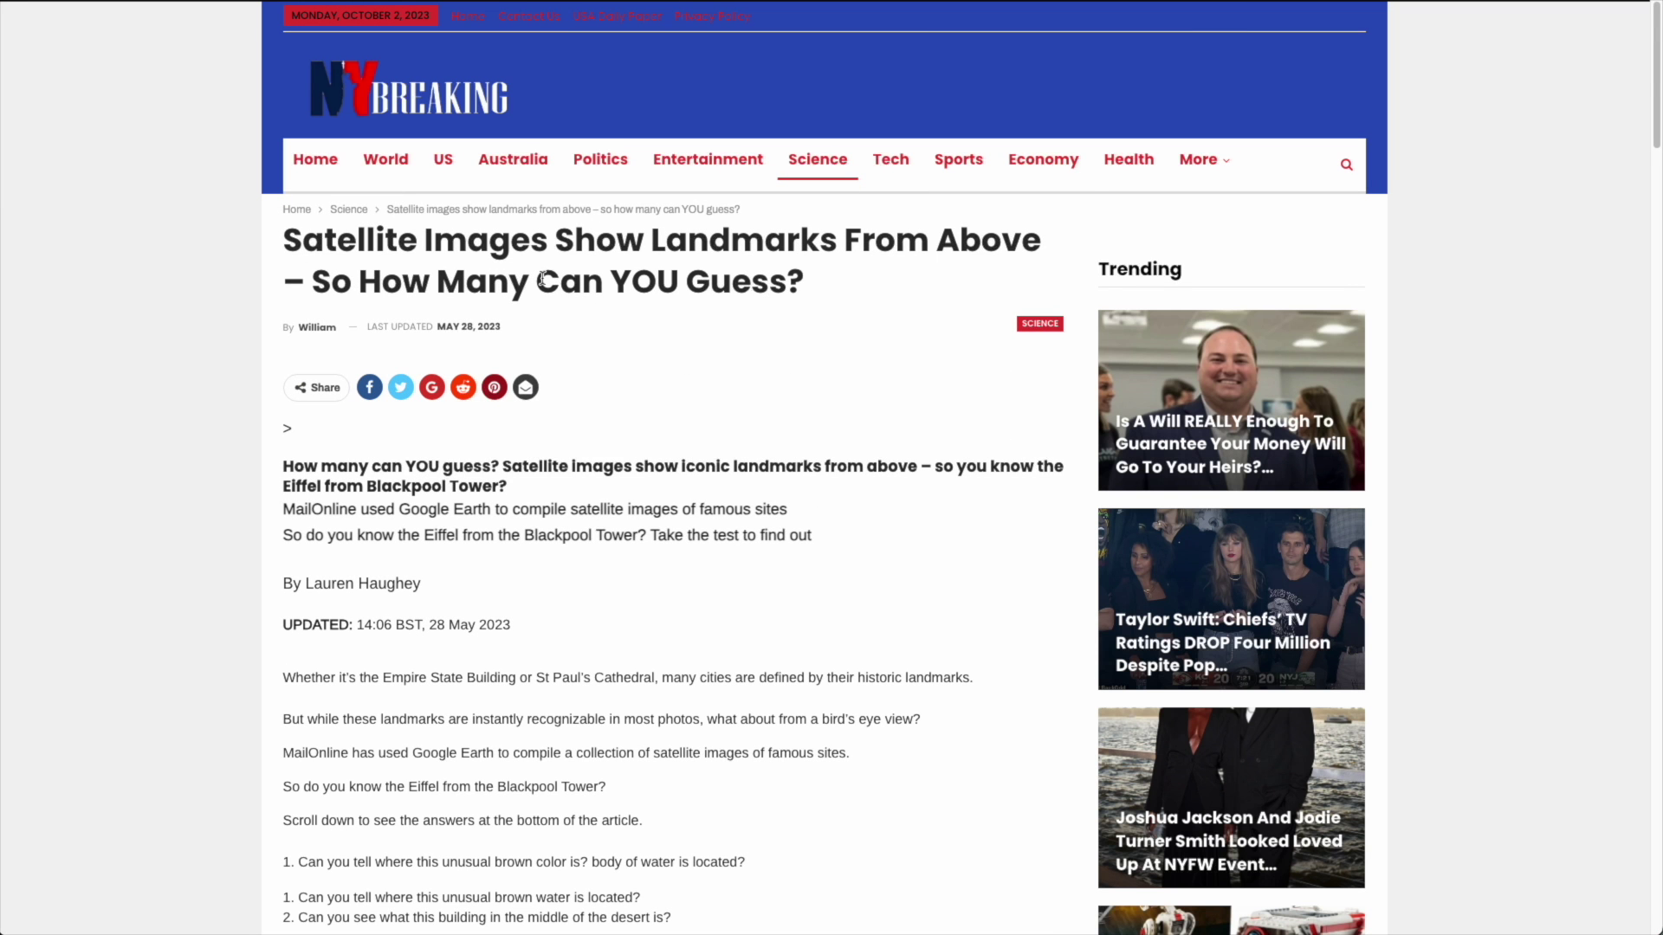
pyautogui.scroll(-15, 542, 279)
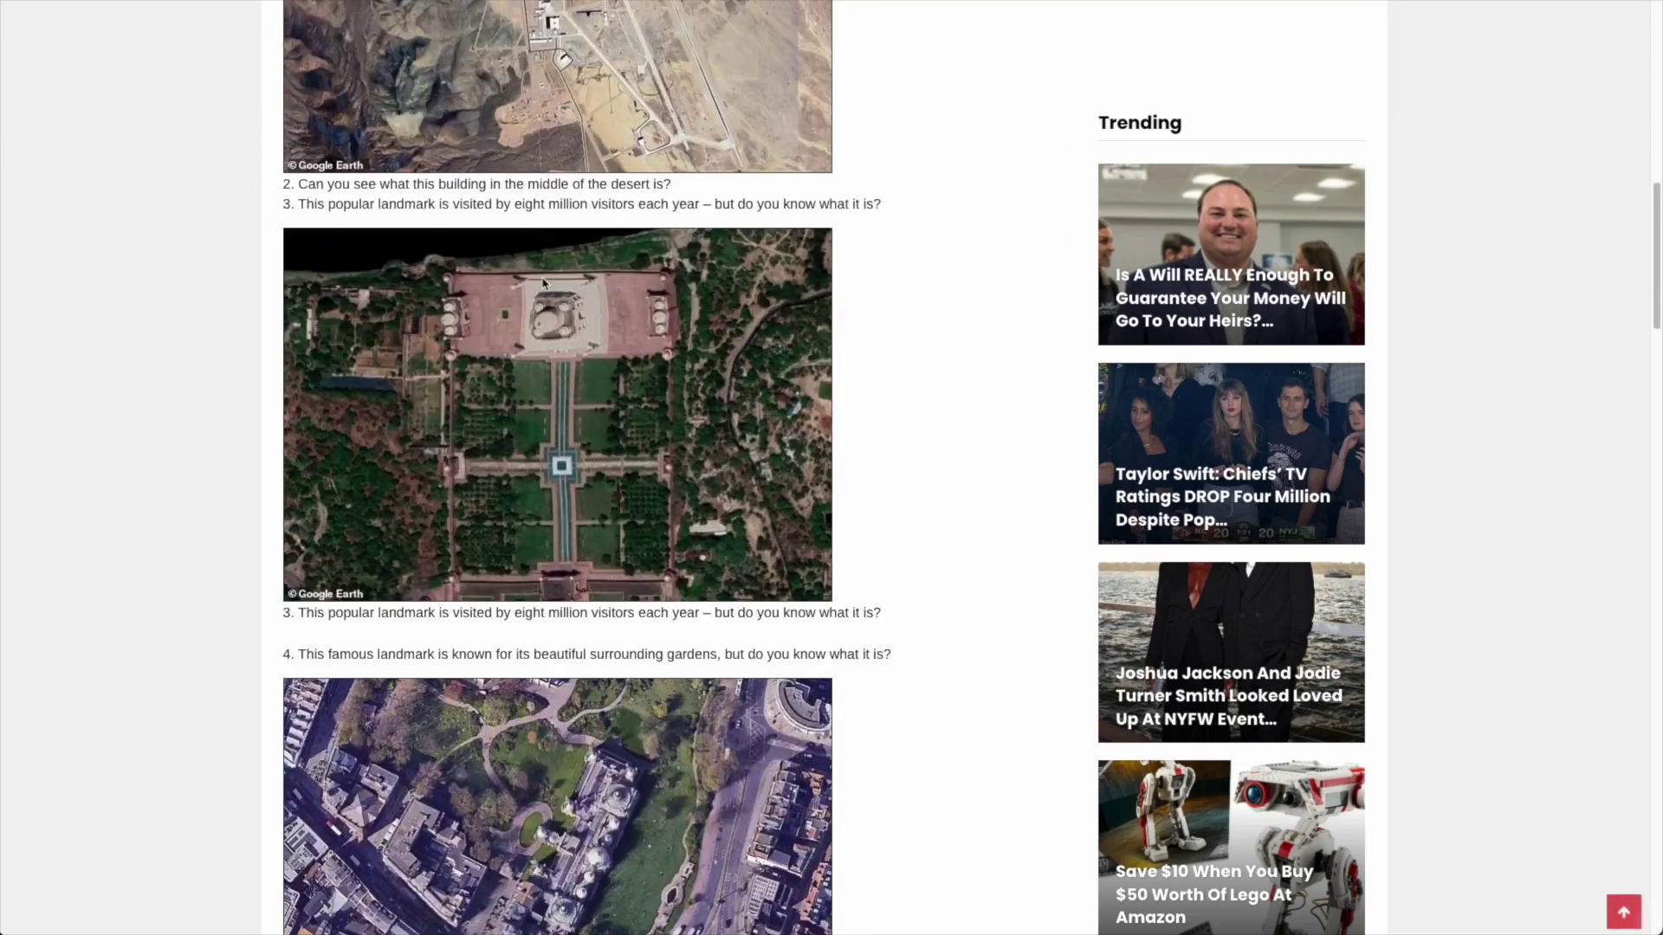
pyautogui.scroll(-20, 544, 285)
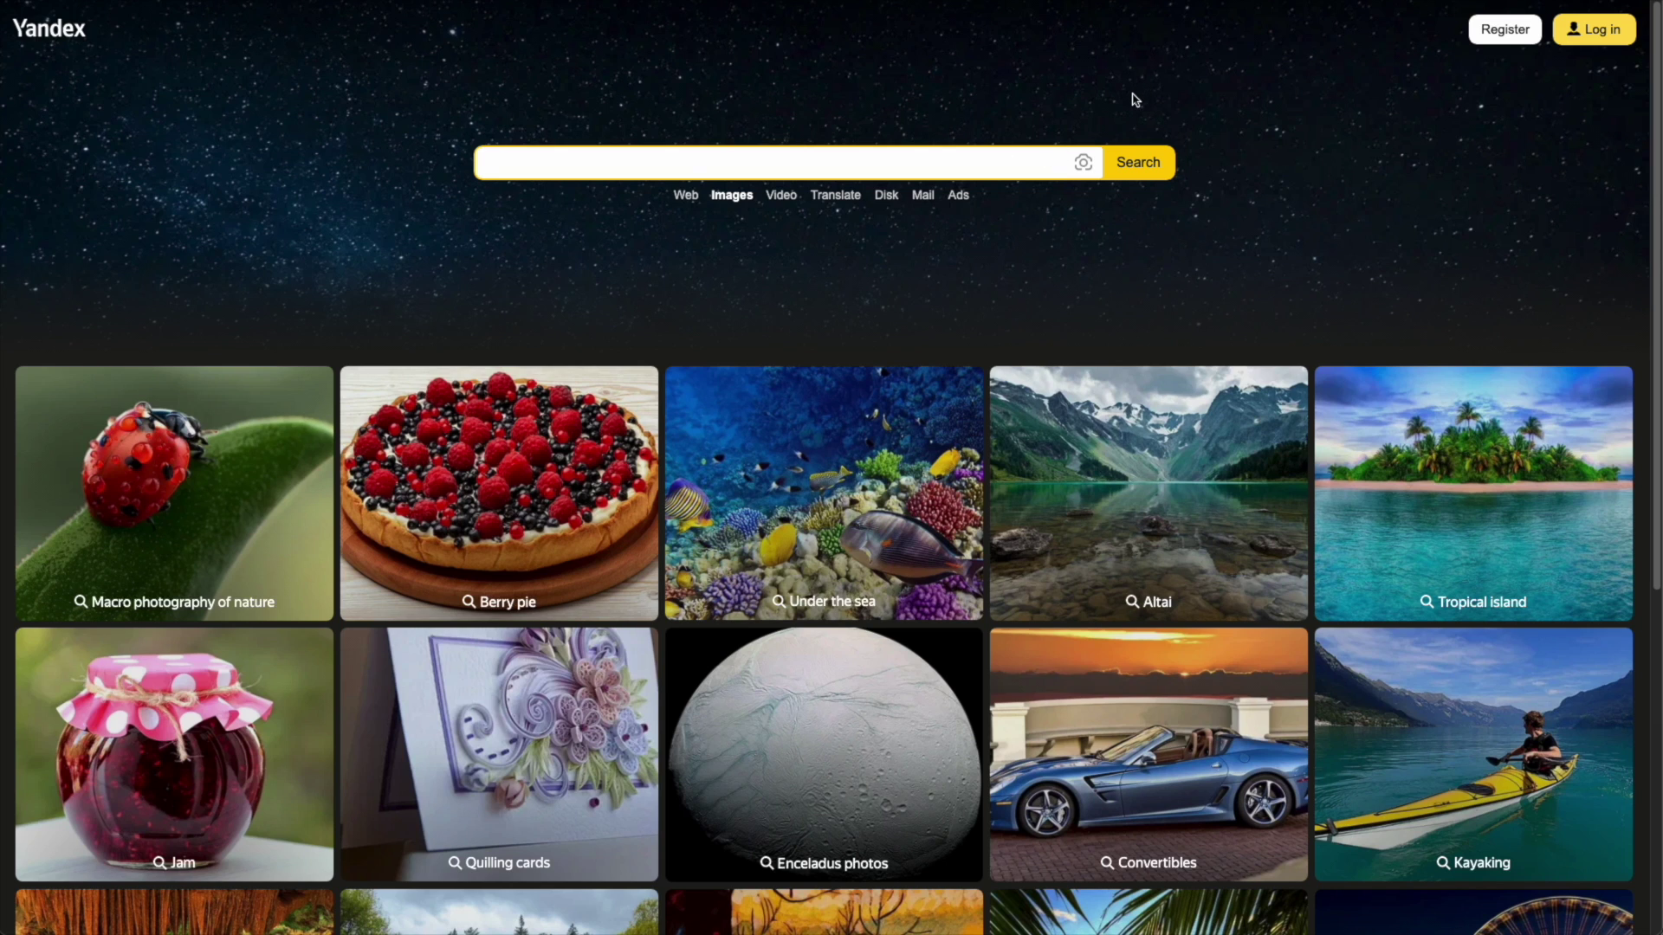
# Run a Yandex visual search with the orange lake satellite image and review the sites containing it
pyautogui.click(1083, 164)
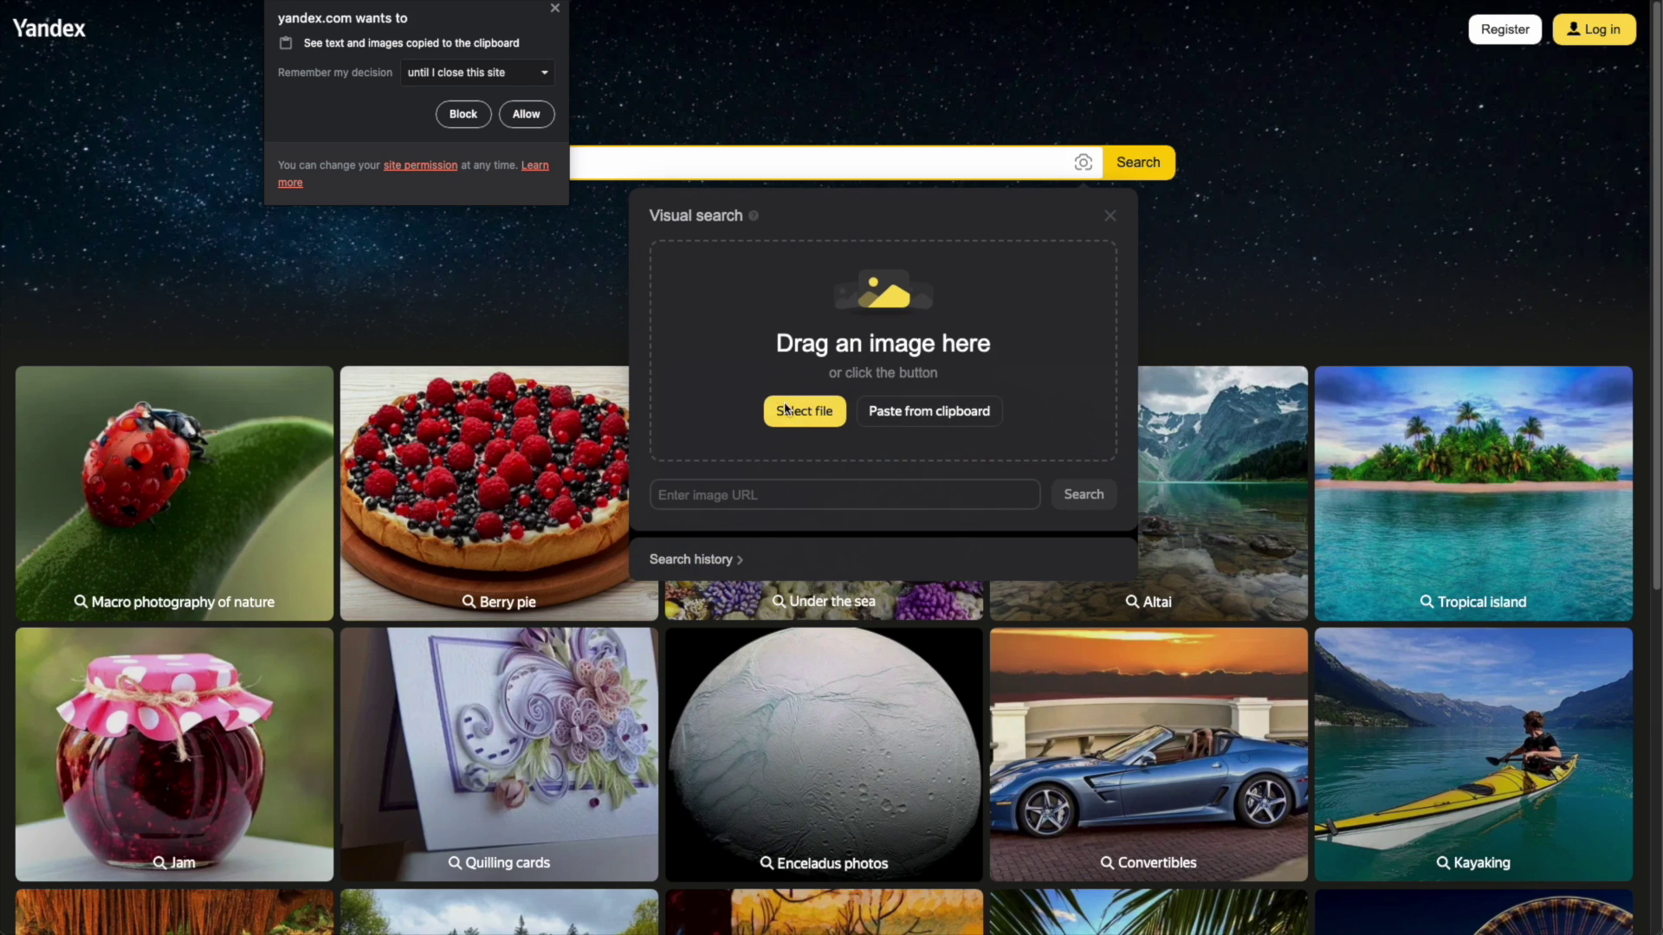
pyautogui.click(885, 422)
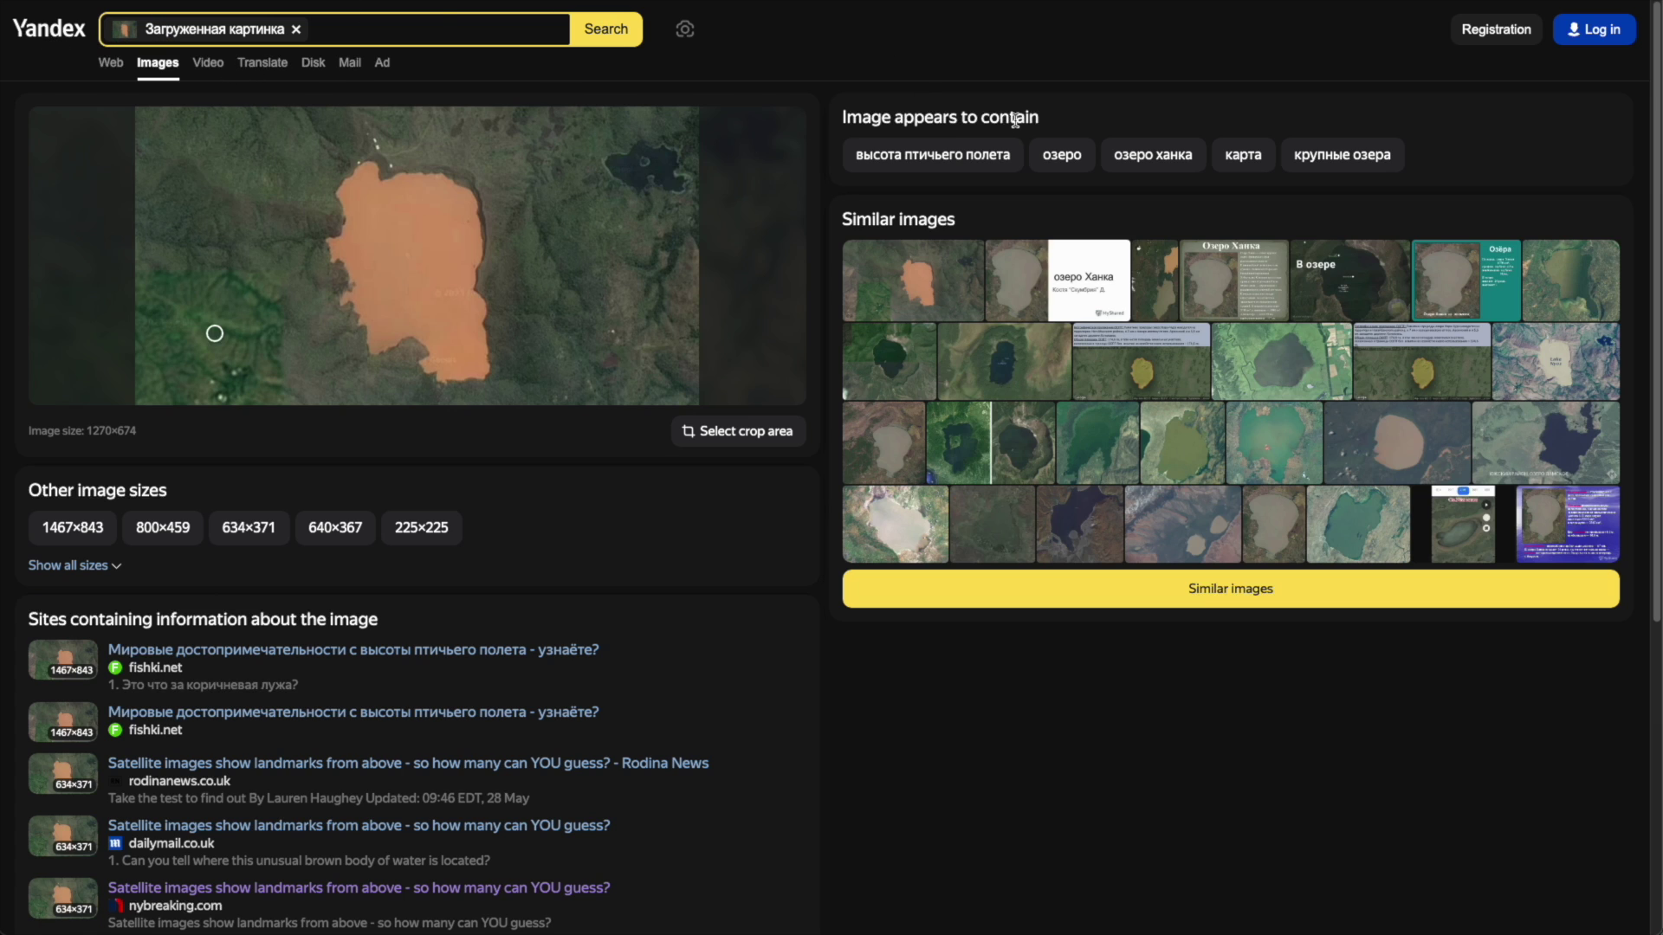
pyautogui.scroll(-1, 853, 685)
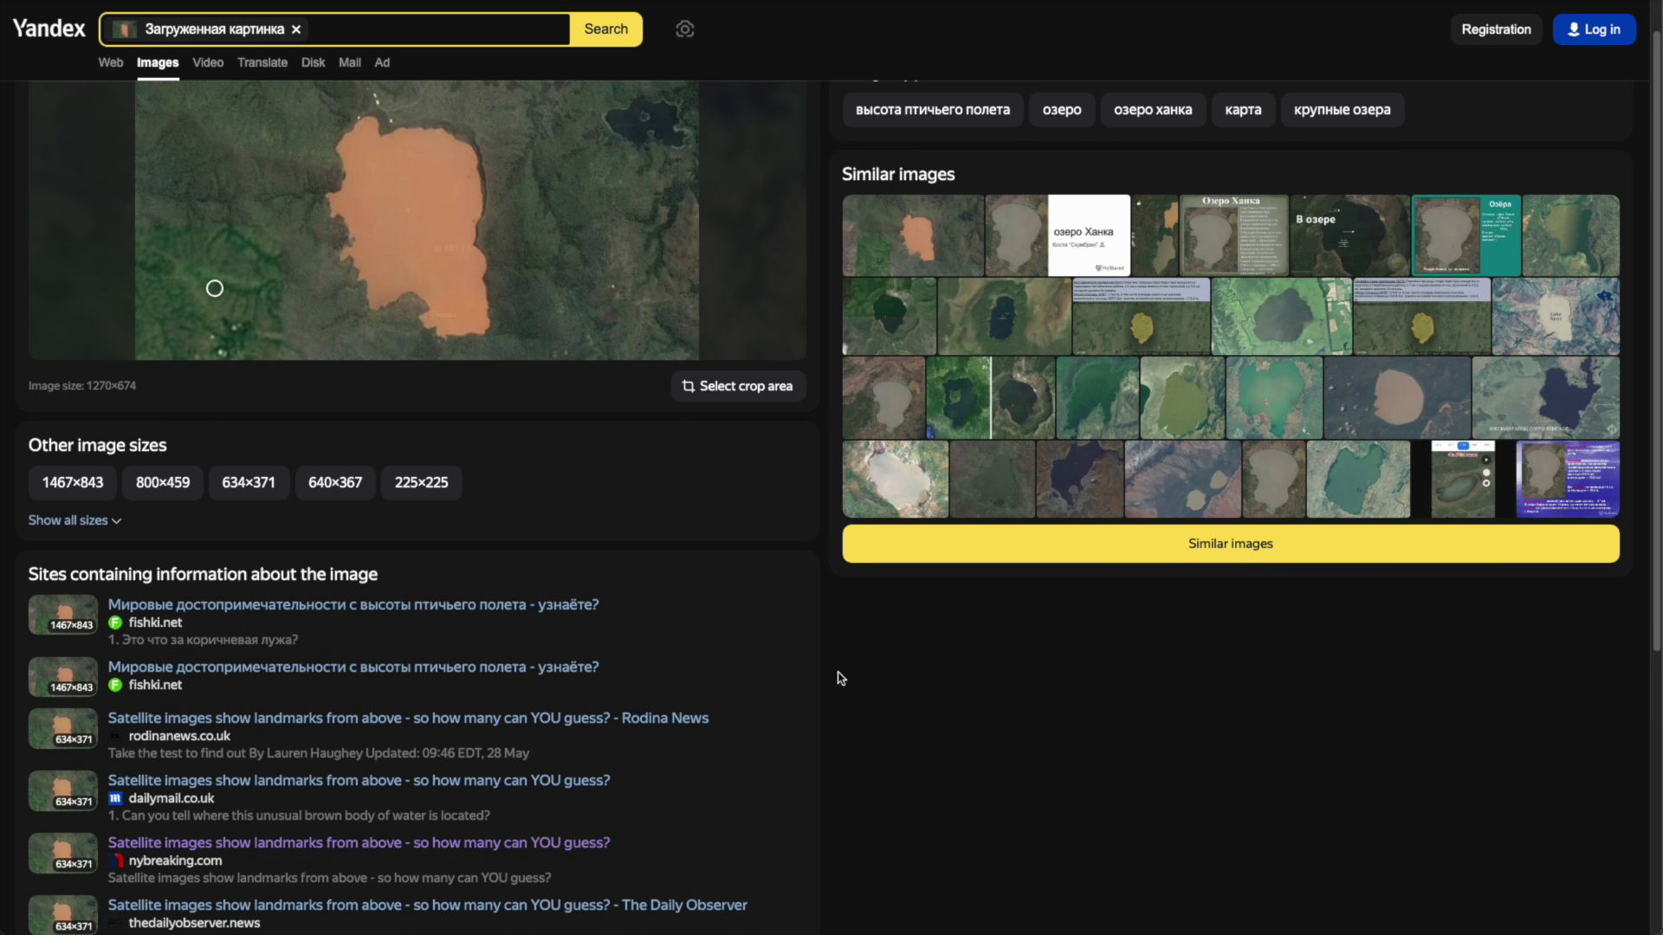
pyautogui.scroll(-5, 835, 670)
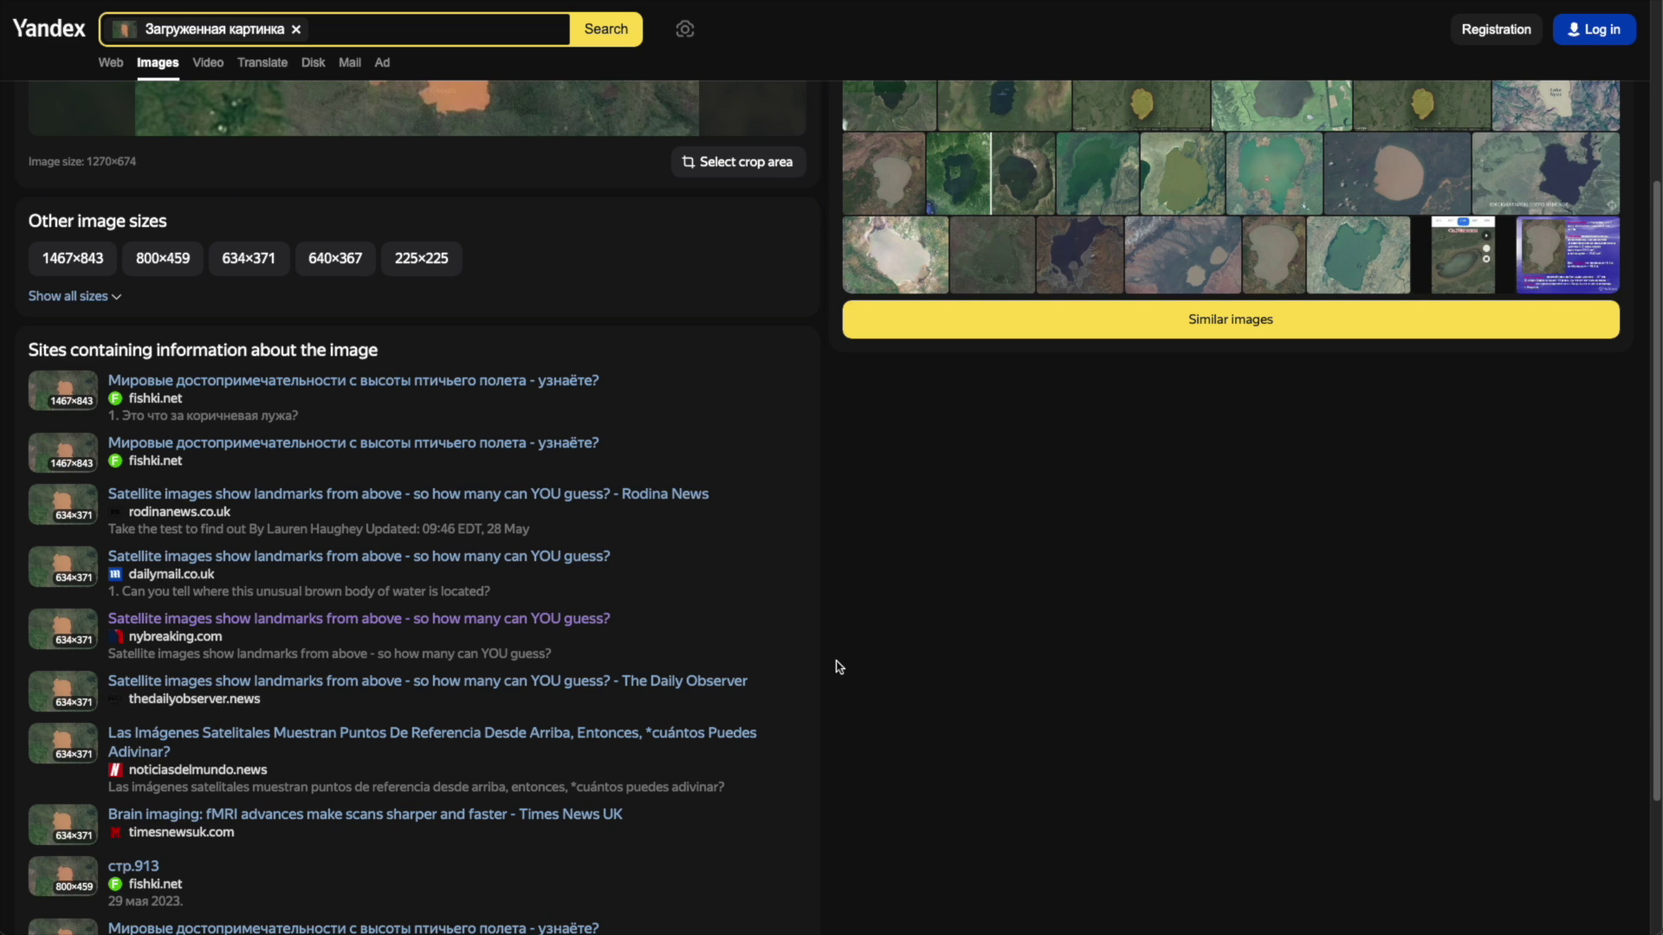
pyautogui.scroll(-4, 836, 664)
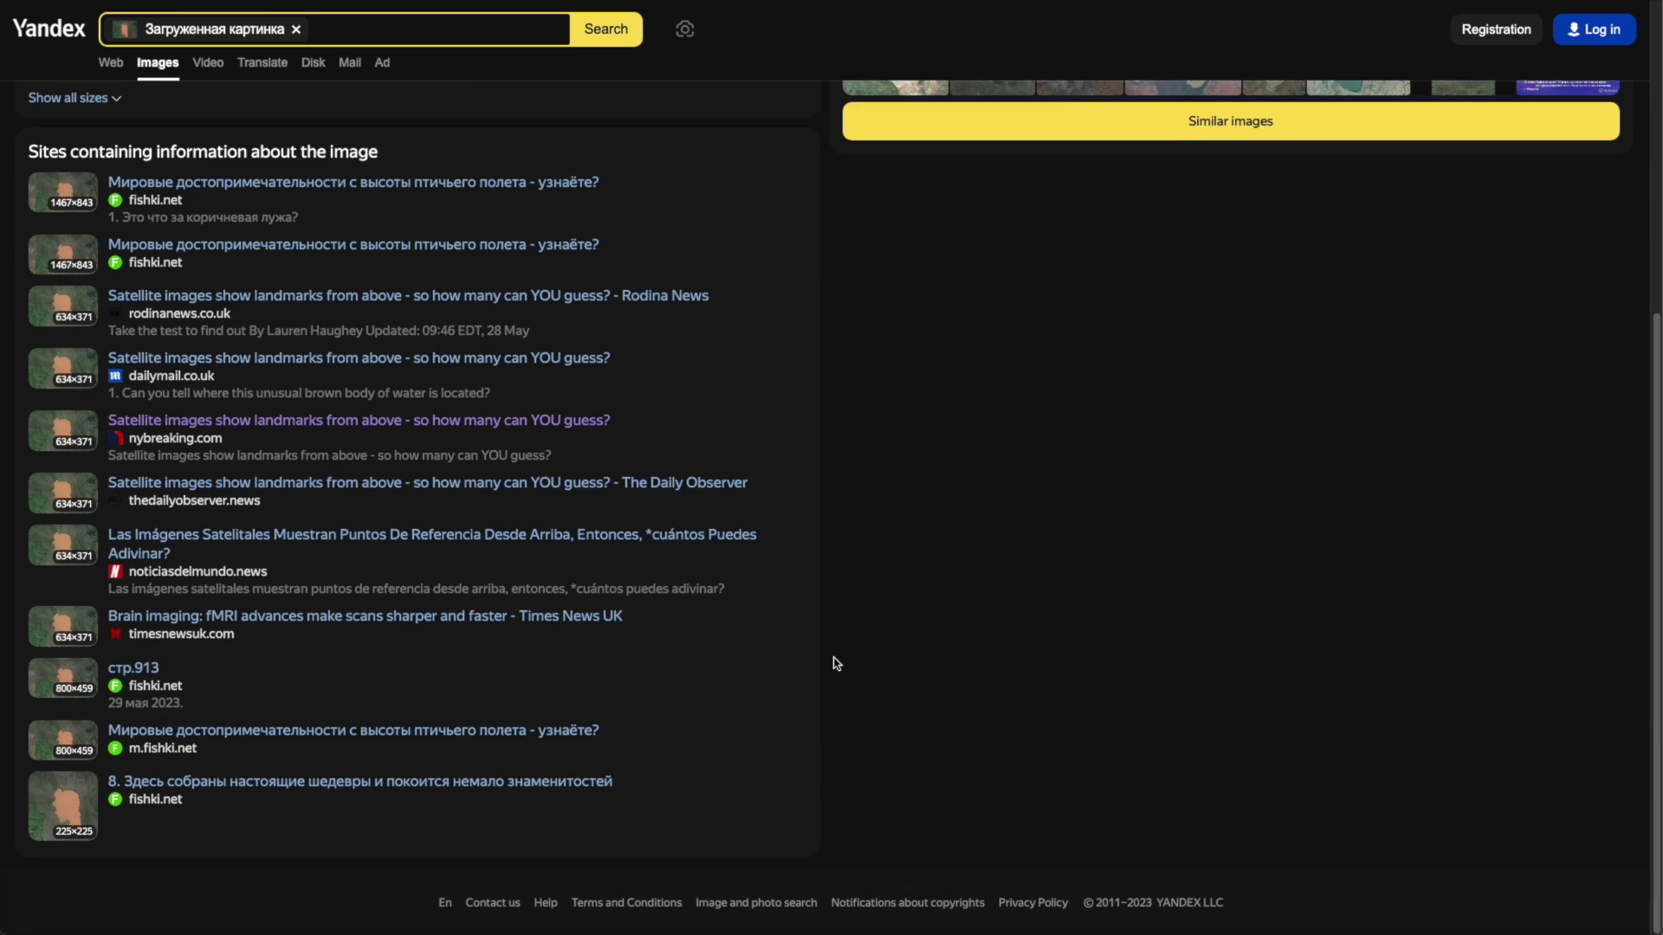
pyautogui.scroll(10, 835, 664)
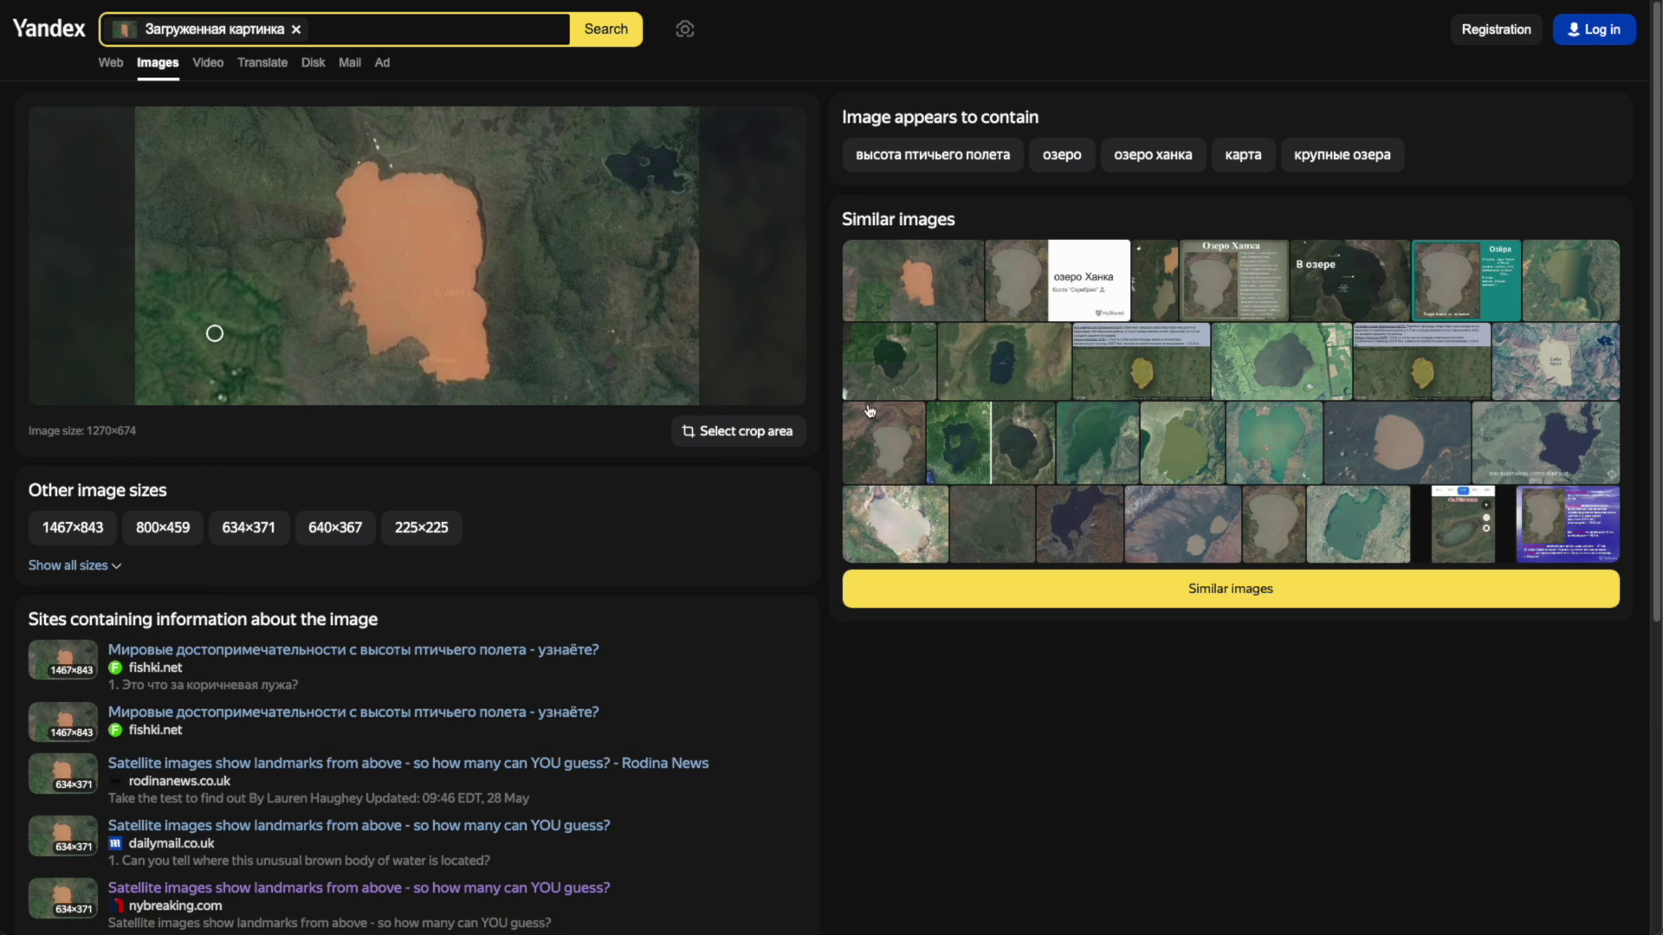
# Show all of Yandex's similar images for the orange lake and browse the lookalike lakes for possible matches
pyautogui.click(1237, 606)
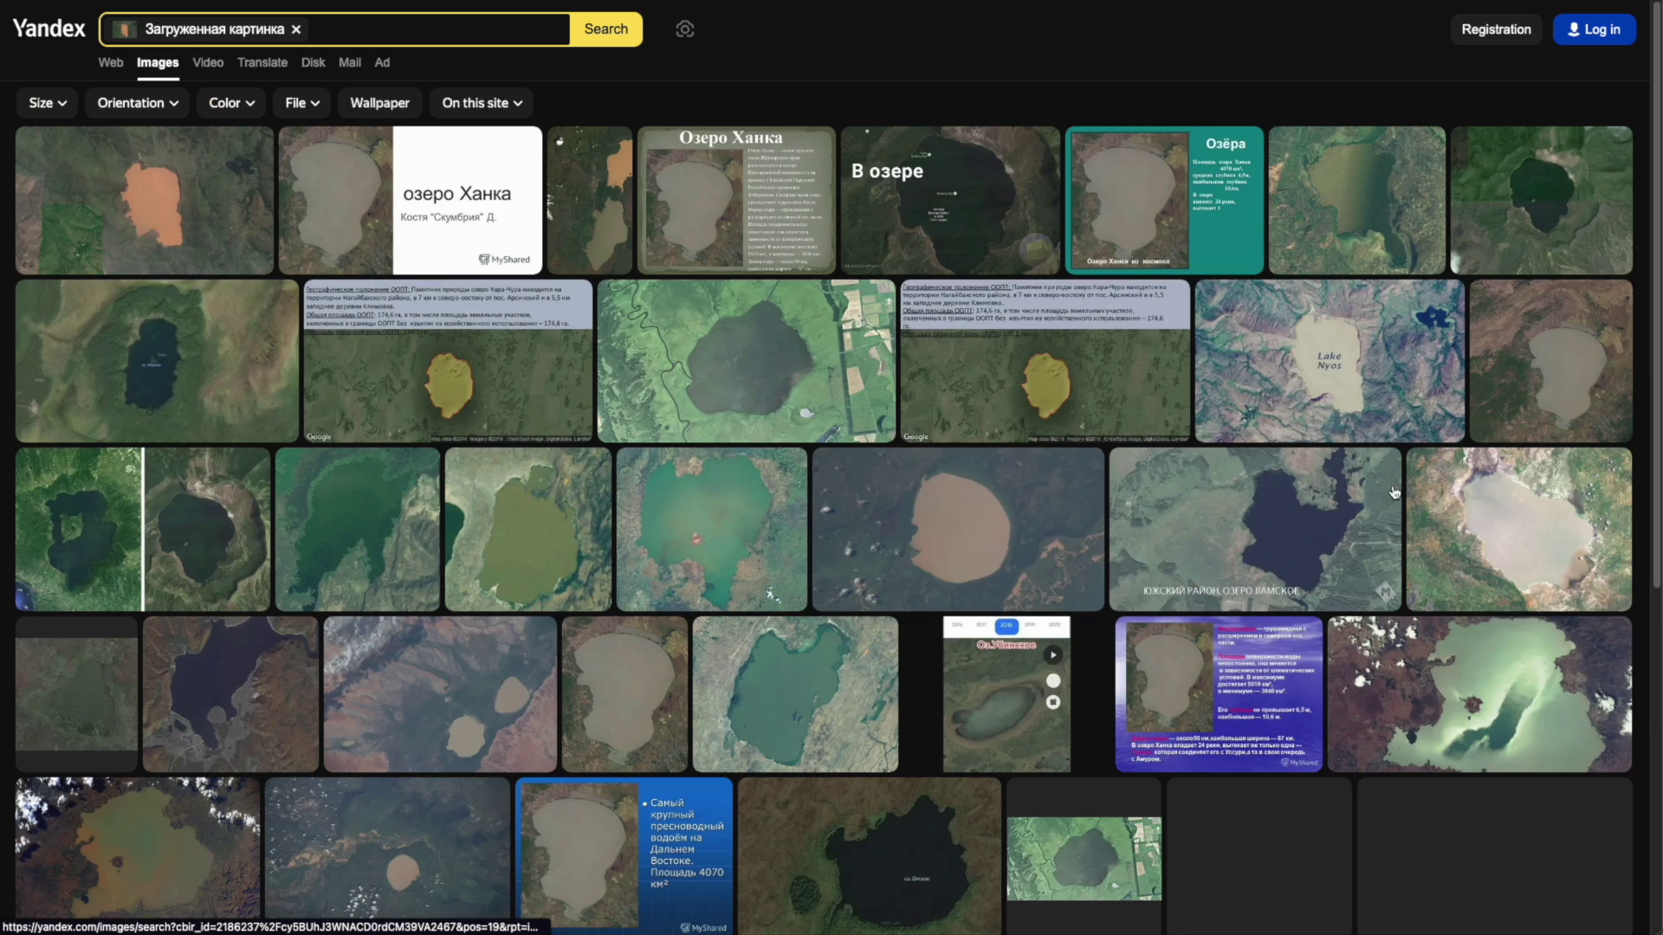
pyautogui.moveTo(384, 350)
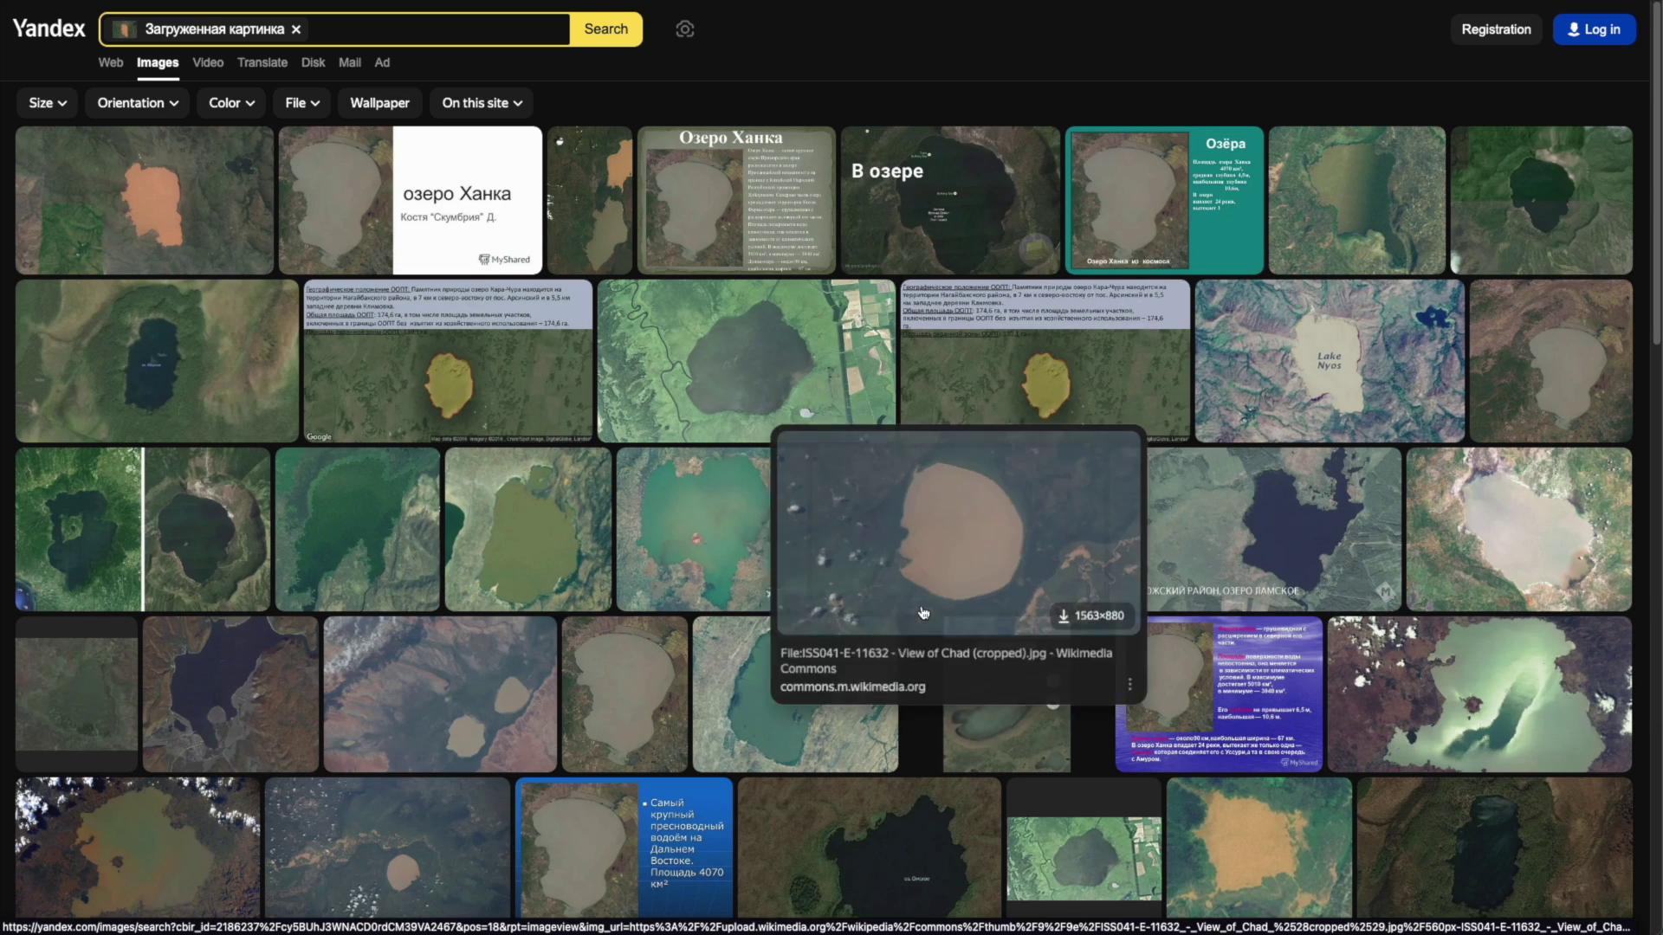
pyautogui.scroll(-5, 352, 571)
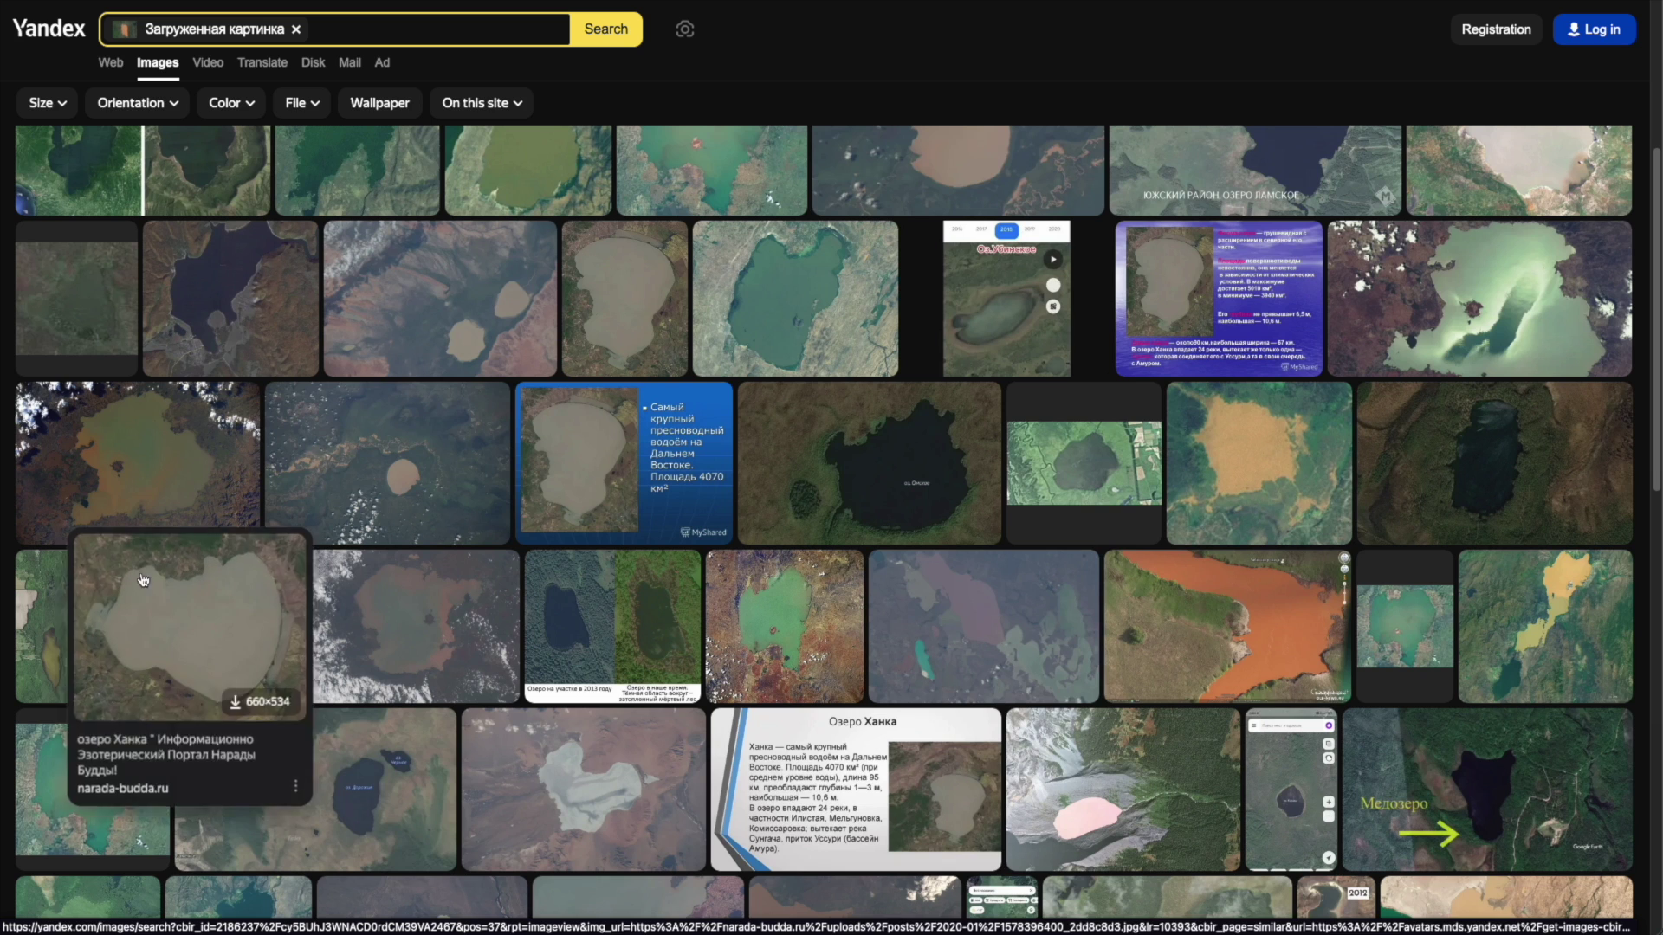
pyautogui.scroll(-5, 160, 642)
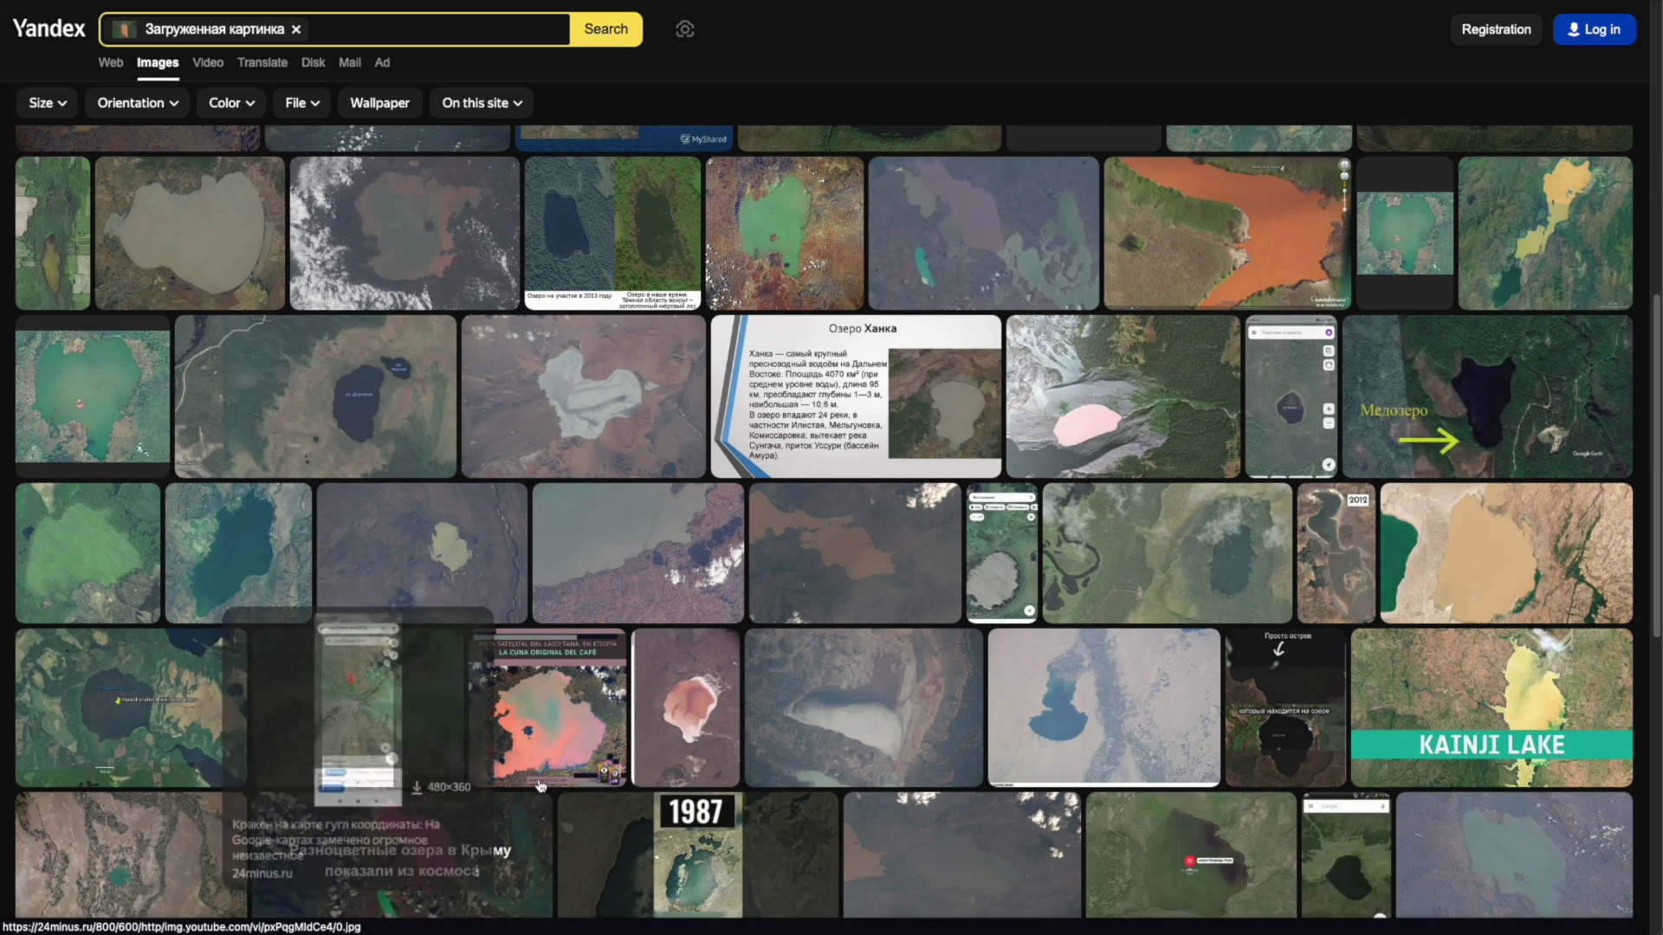
pyautogui.scroll(-4, 979, 519)
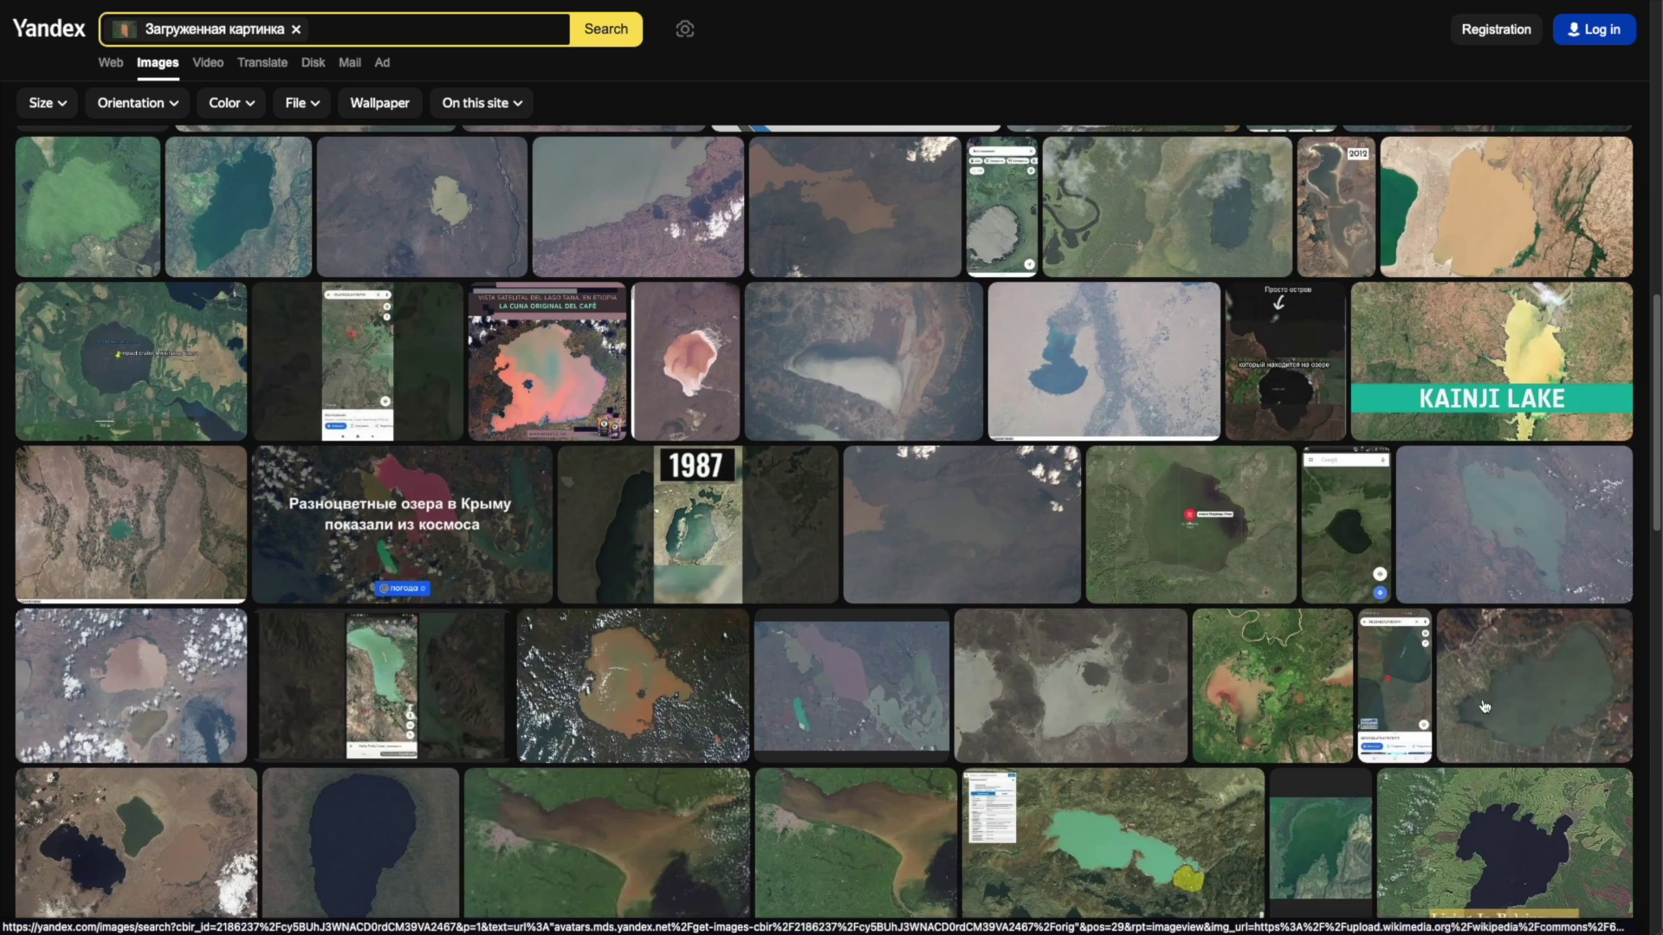
pyautogui.moveTo(627, 701)
pyautogui.scroll(-5, 627, 702)
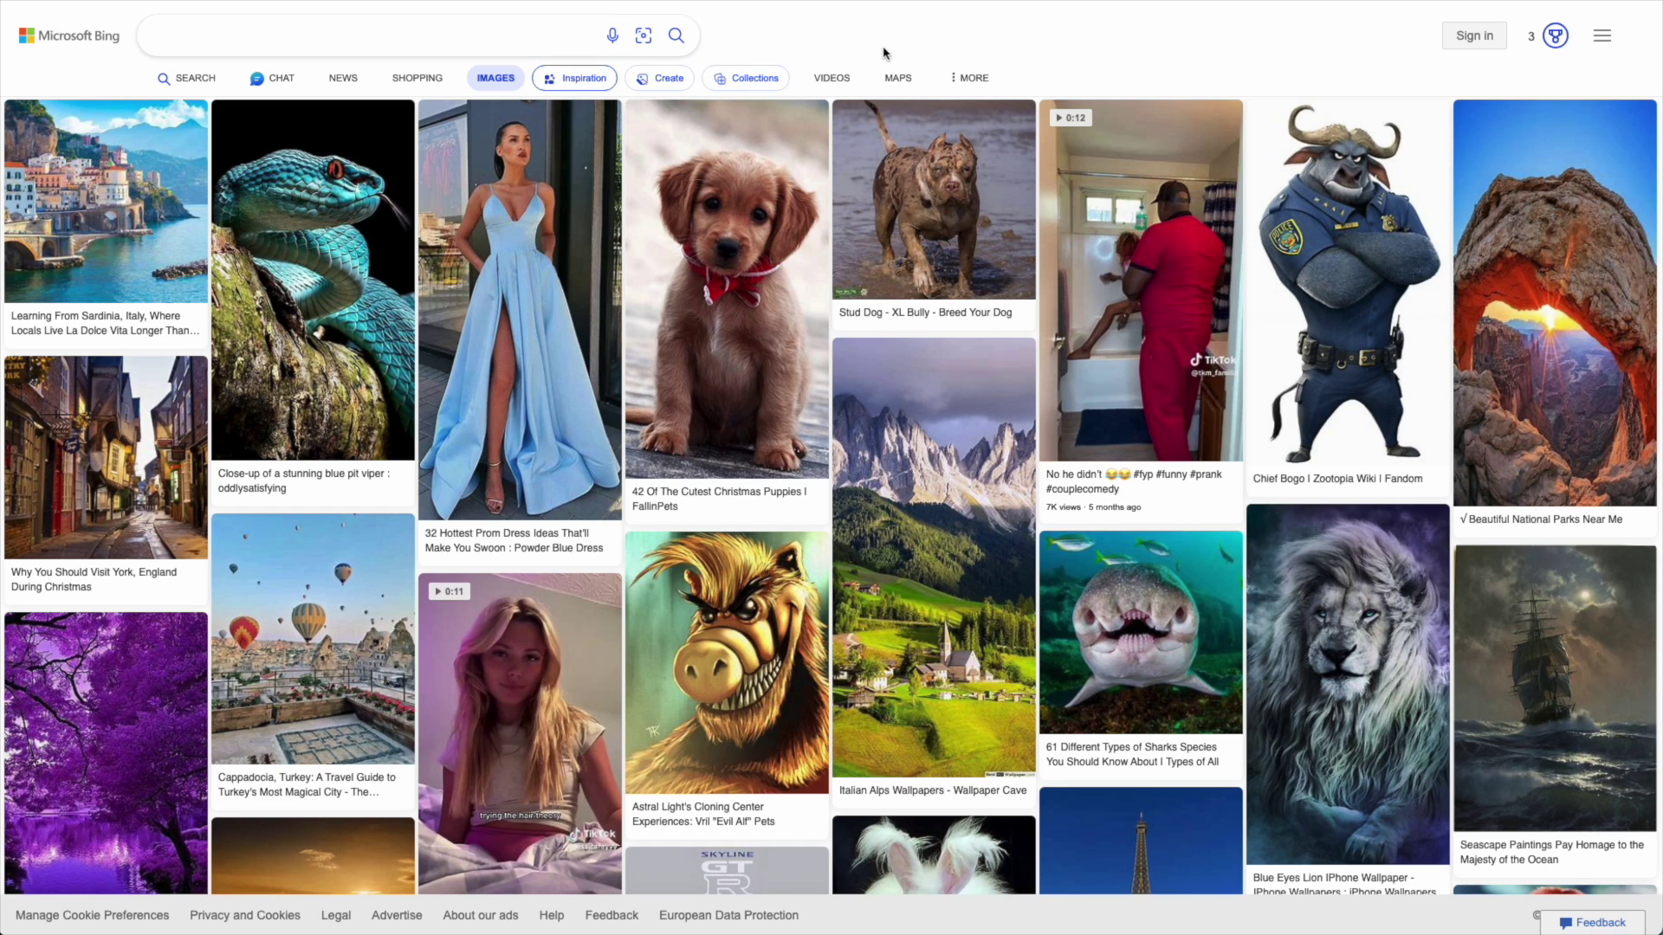
# Switch to Bing Images, run a visual search with the orange lake satellite image, and browse the related content
pyautogui.click(648, 41)
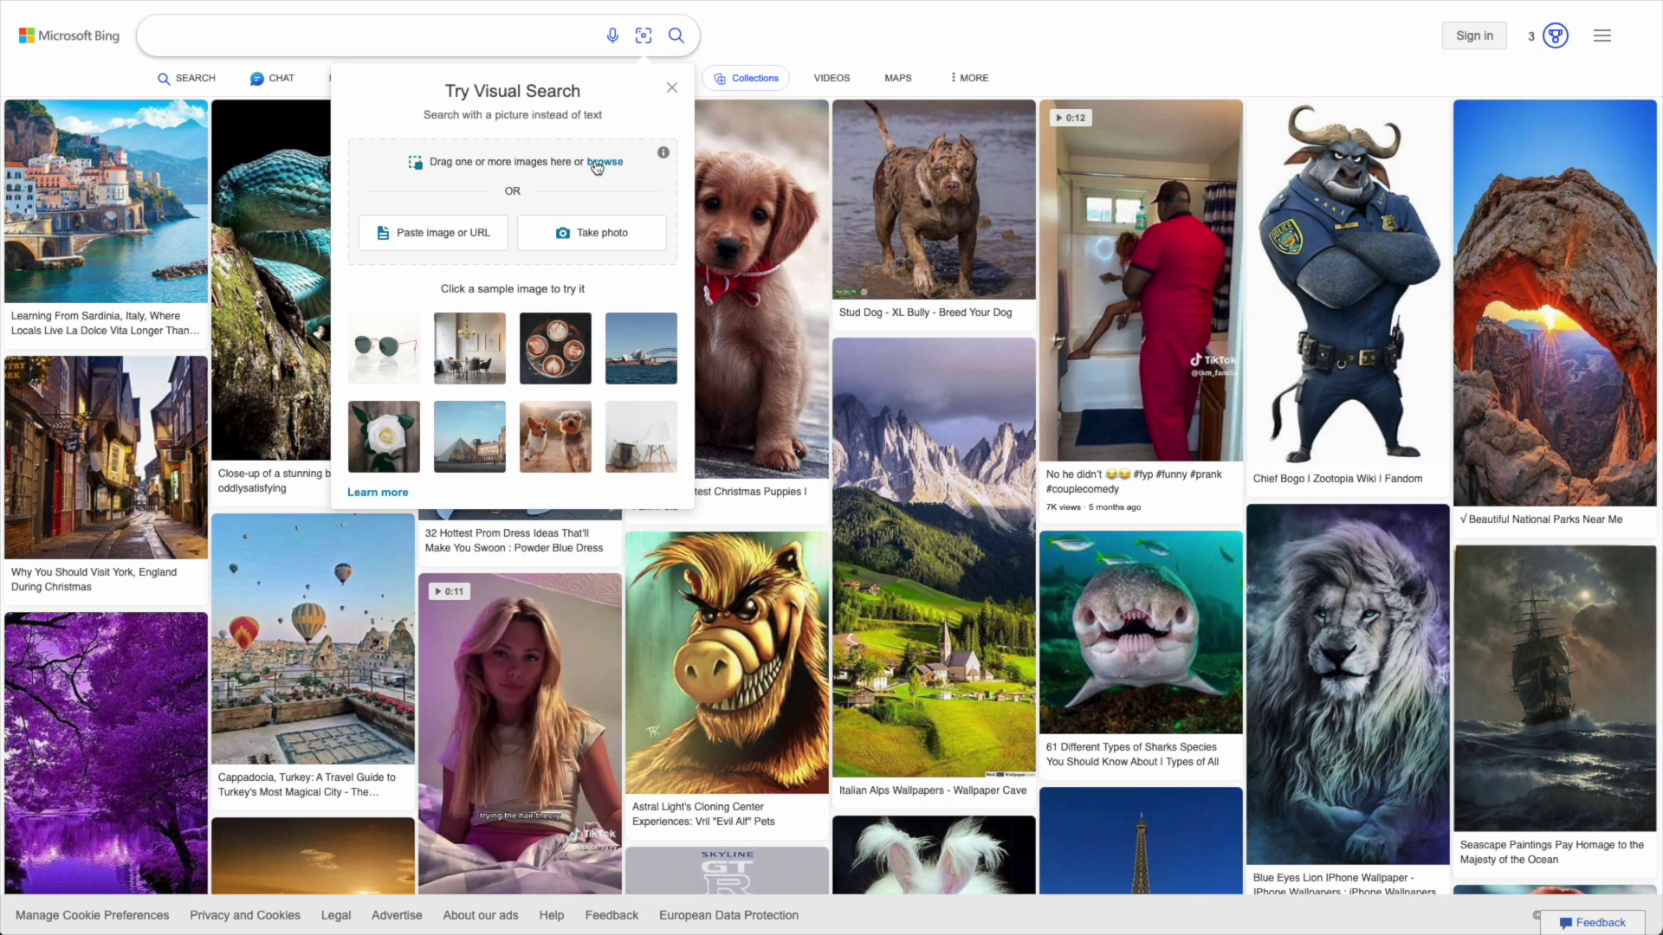
pyautogui.hotkey('ctrl', 'v')
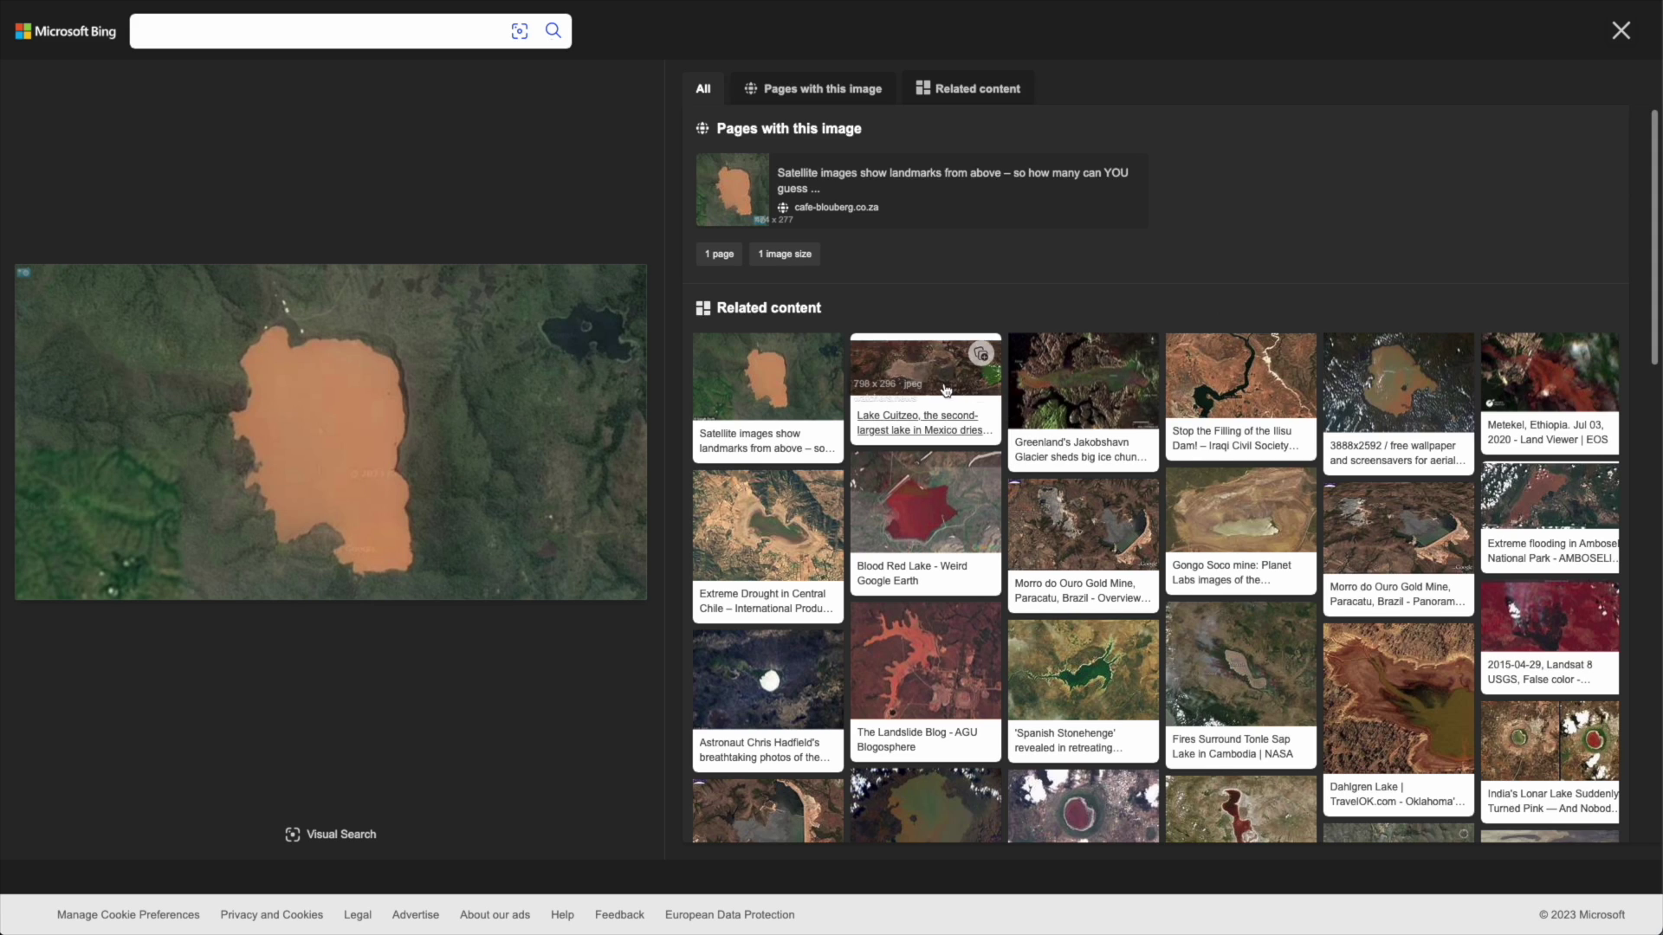
pyautogui.scroll(-4, 945, 389)
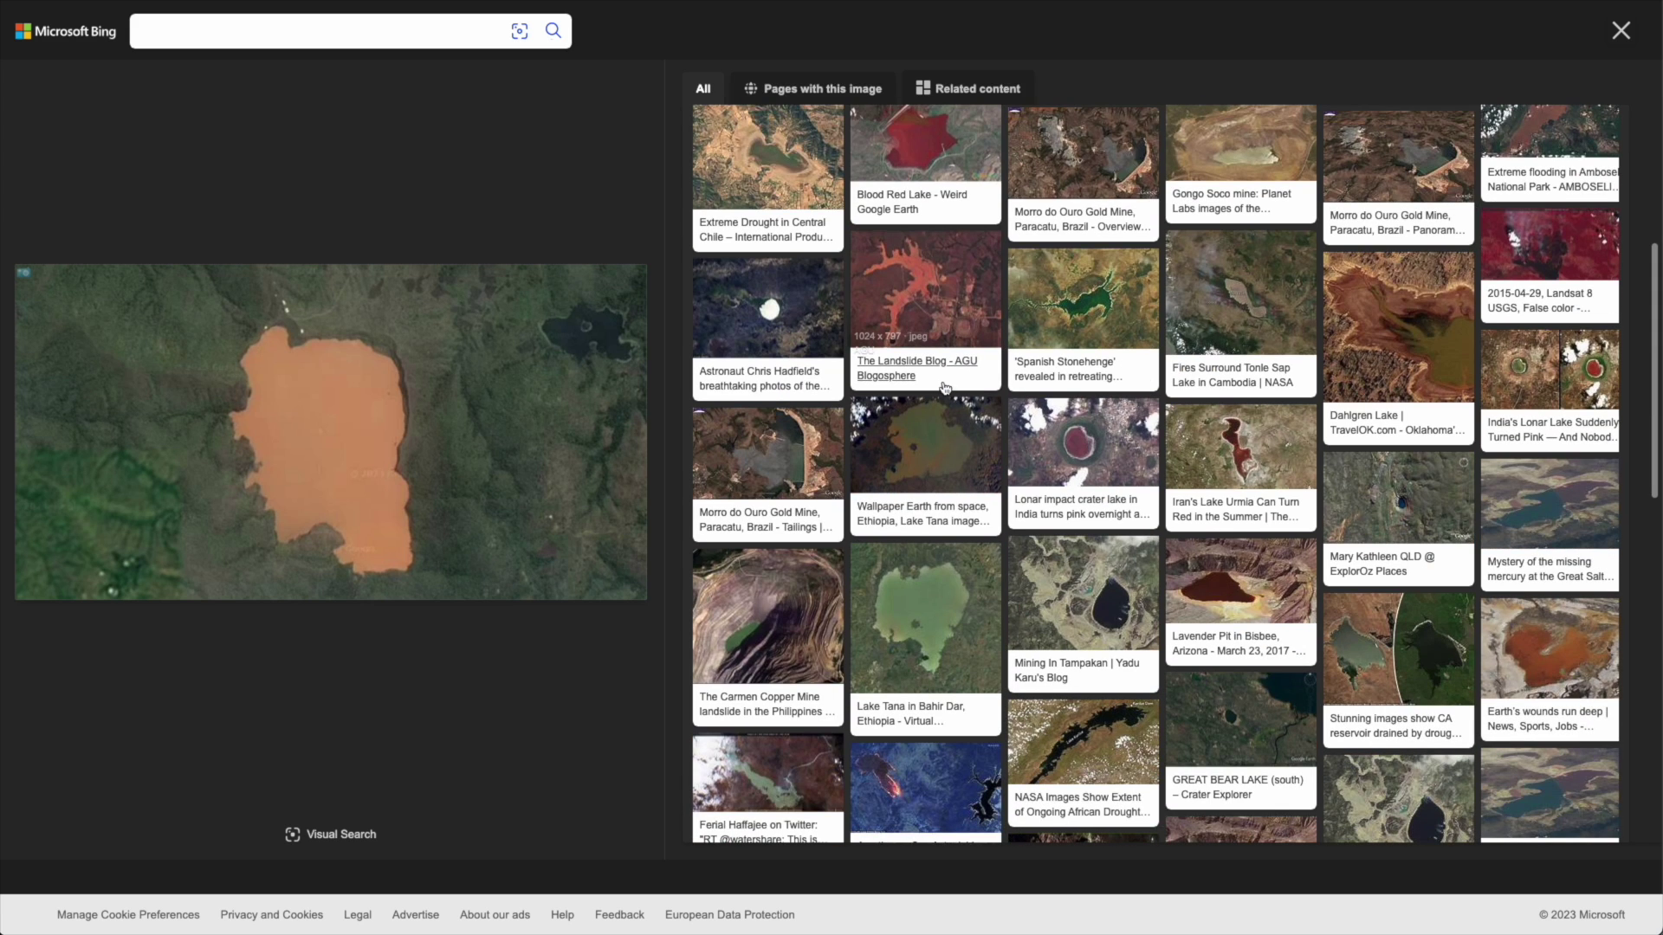
# Review the pages containing the orange lake image and its related content in the visual search results
pyautogui.scroll(4, 927, 475)
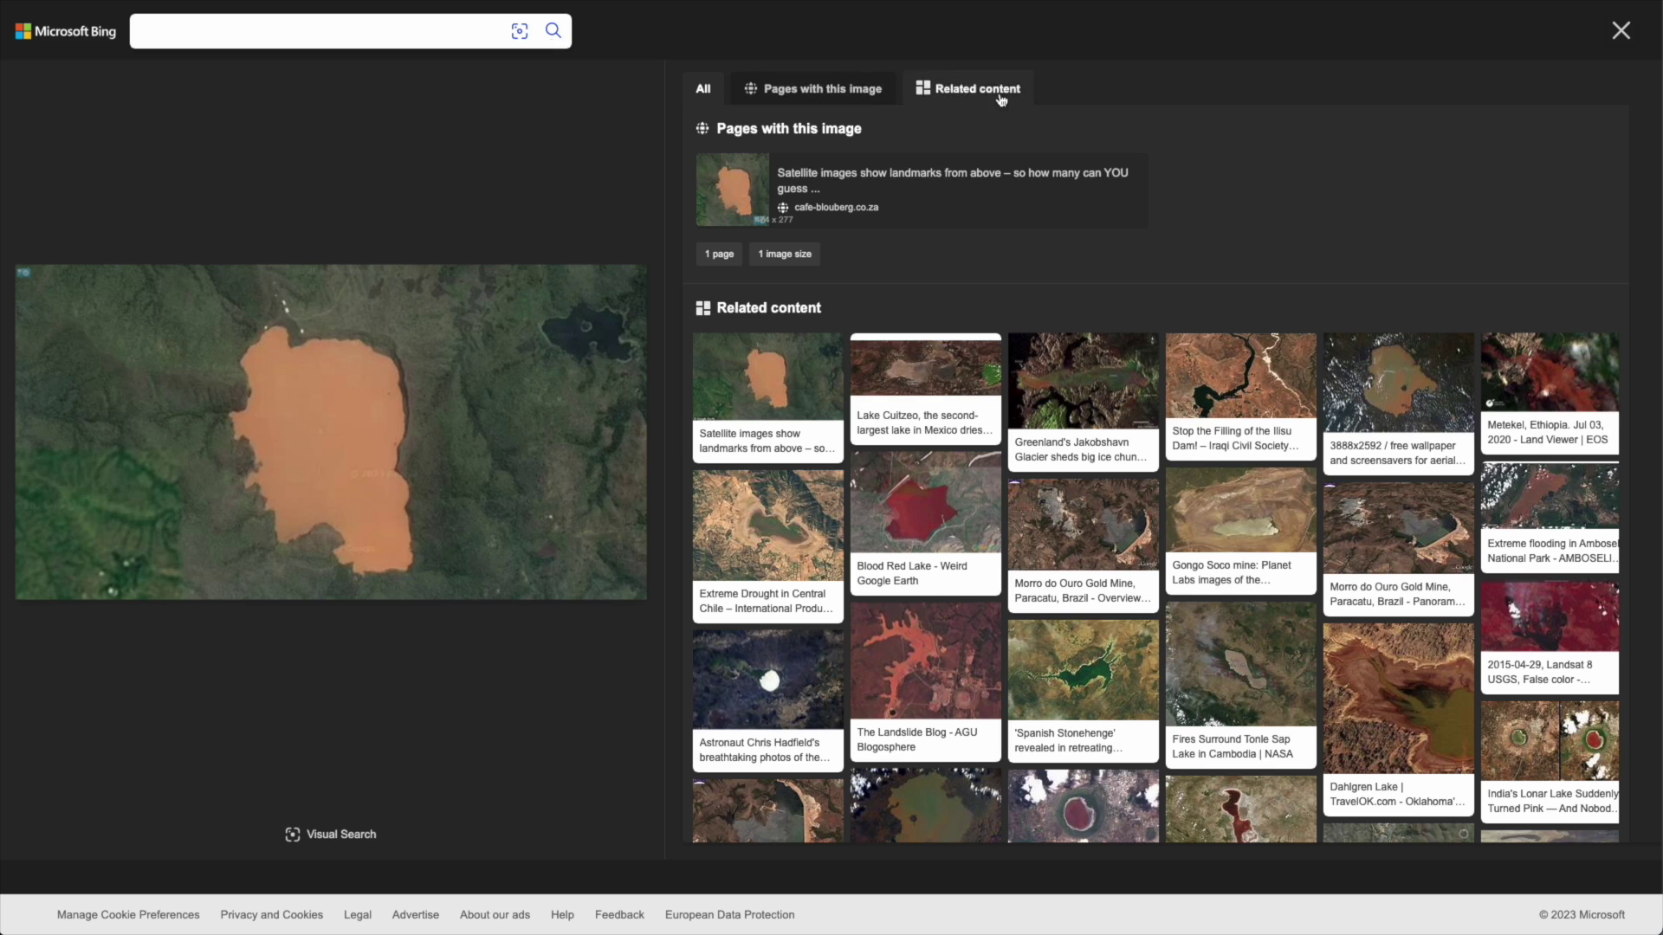
pyautogui.click(786, 95)
pyautogui.click(970, 87)
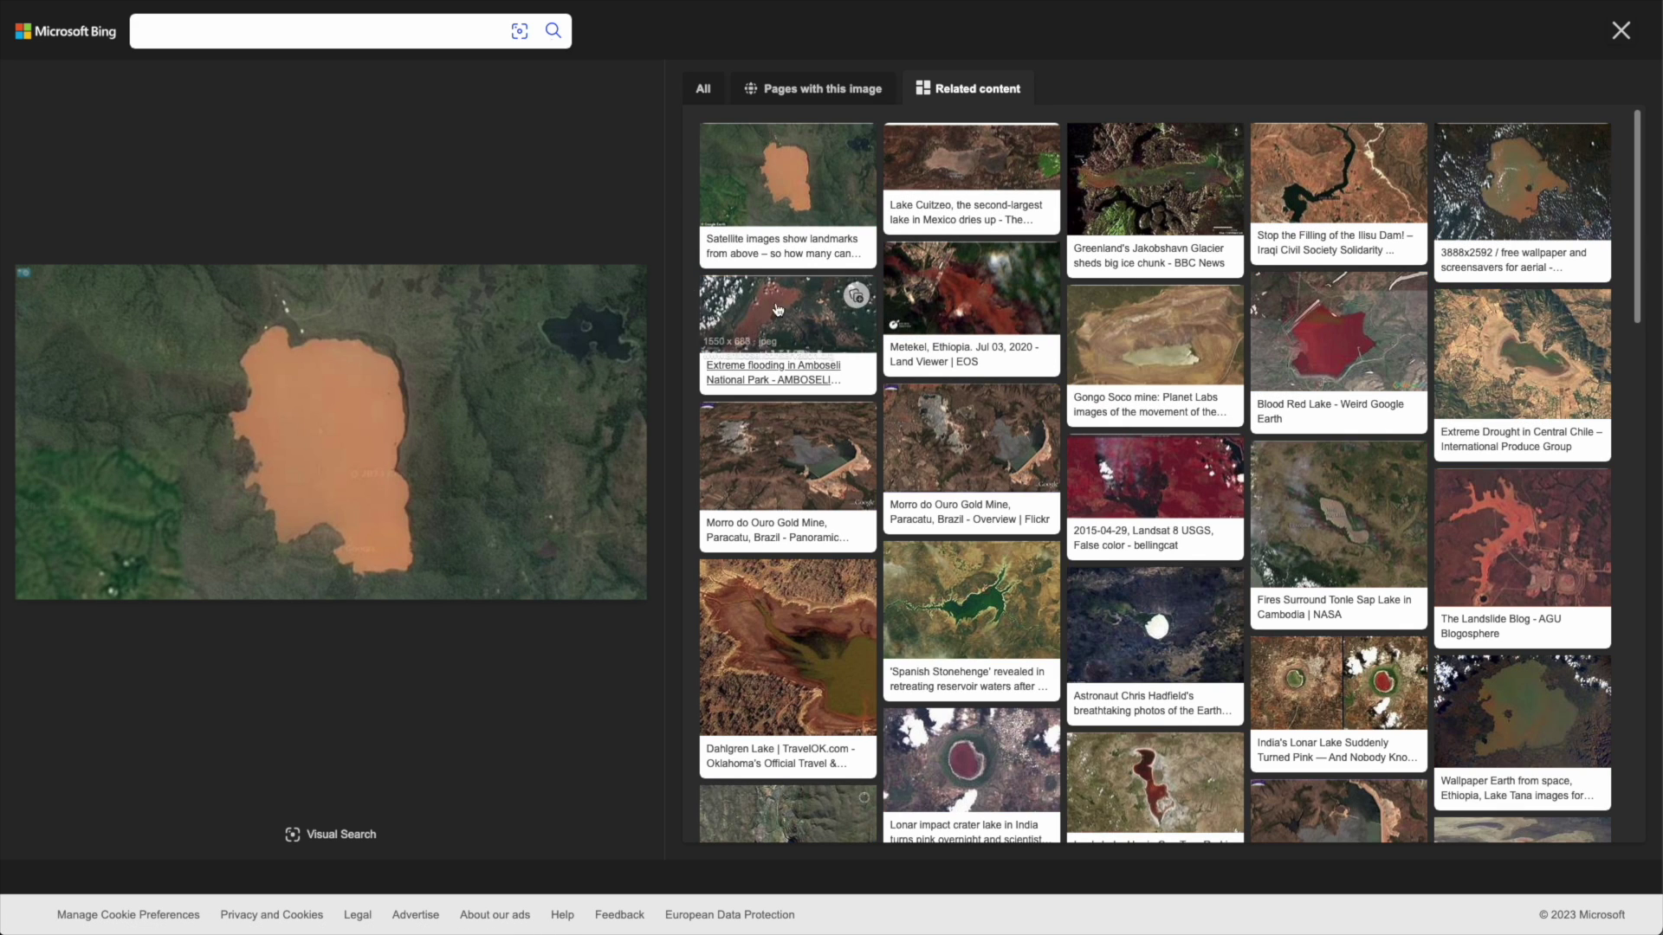
# Crop the visual search to the orange lake and browse the matches, then refocus the crop on the small dark lake northeast of it
pyautogui.click(40, 286)
pyautogui.moveTo(45, 288); pyautogui.dragTo(196, 304)
pyautogui.moveTo(615, 301); pyautogui.dragTo(441, 300)
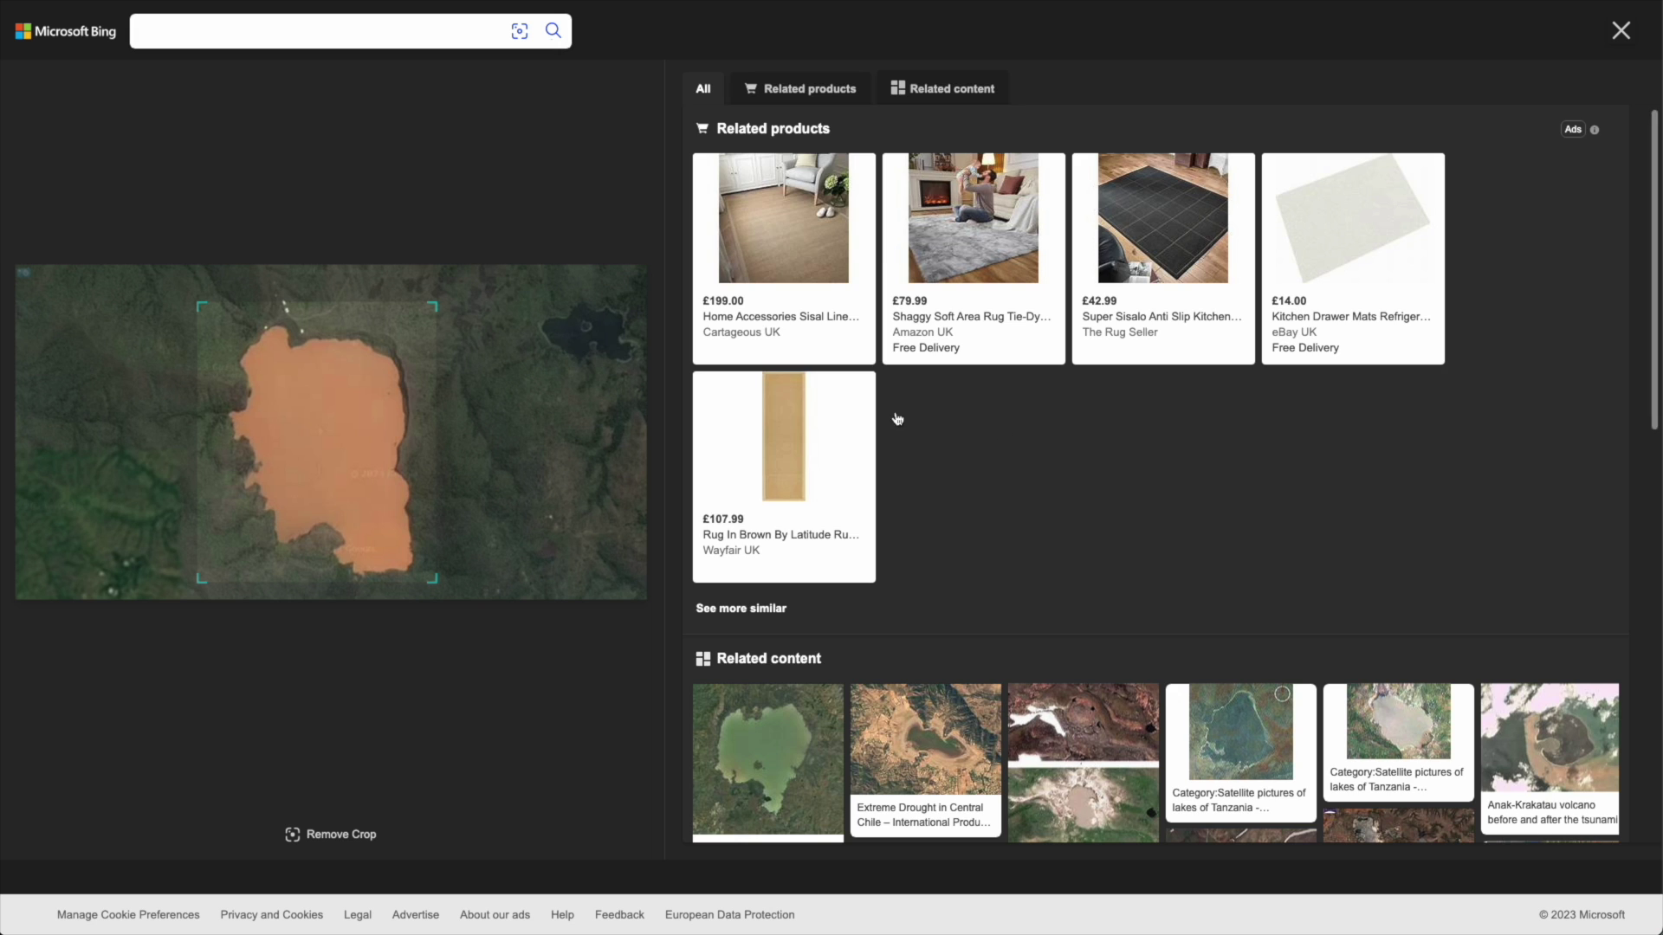
pyautogui.scroll(-10, 898, 419)
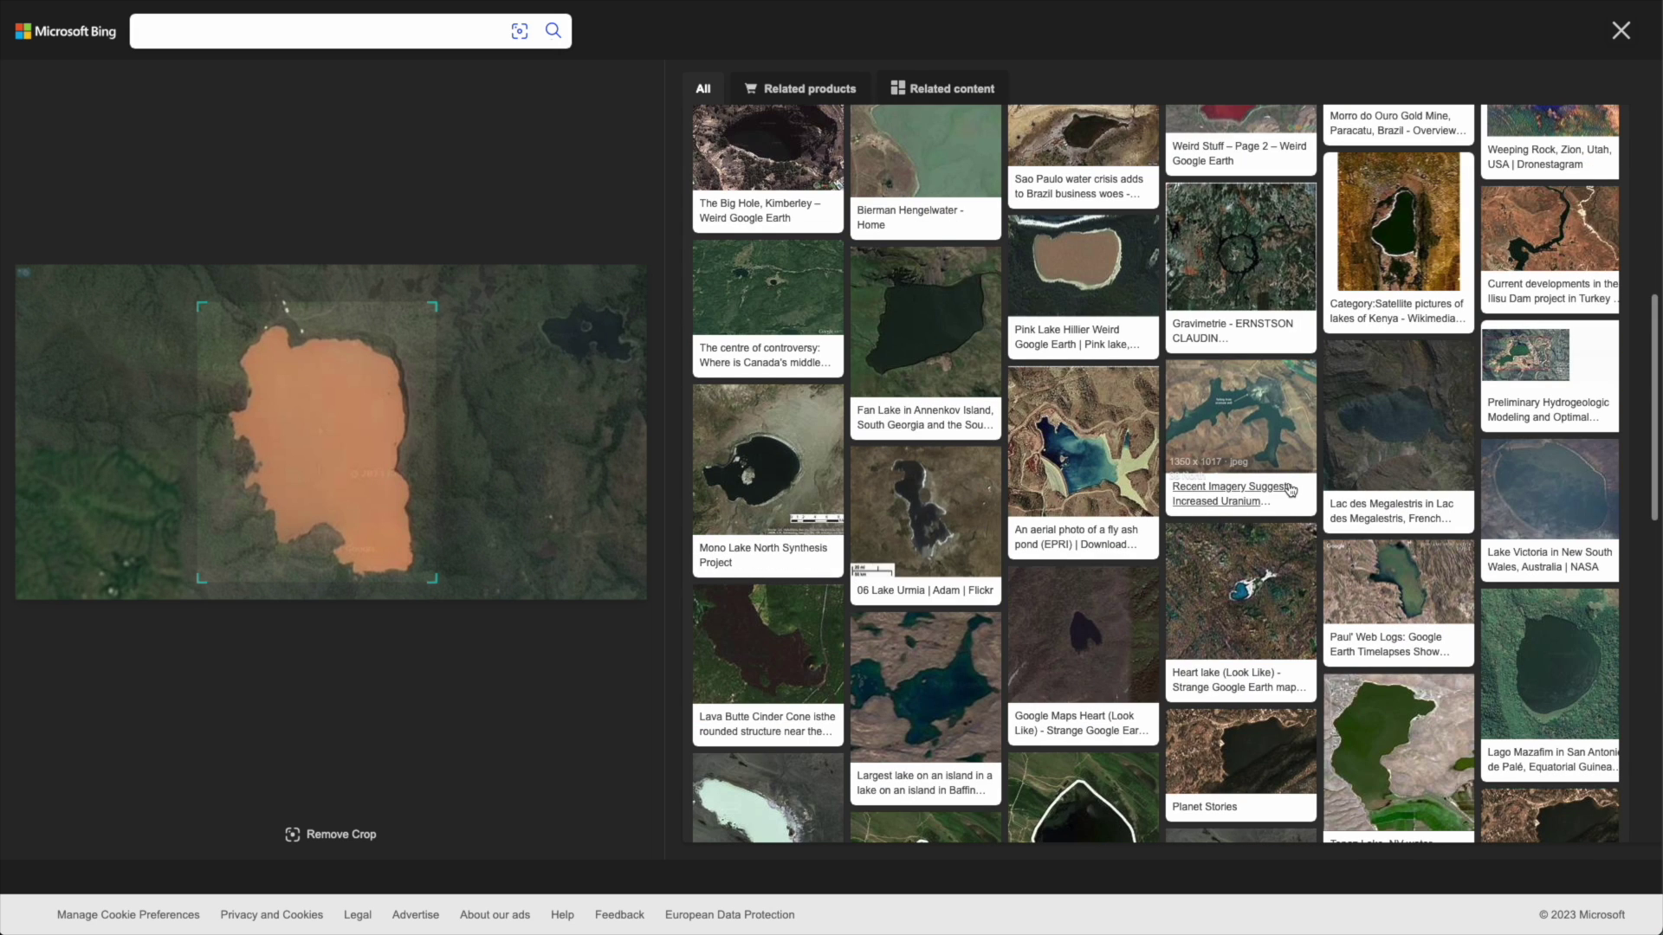
pyautogui.moveTo(393, 419); pyautogui.dragTo(606, 395)
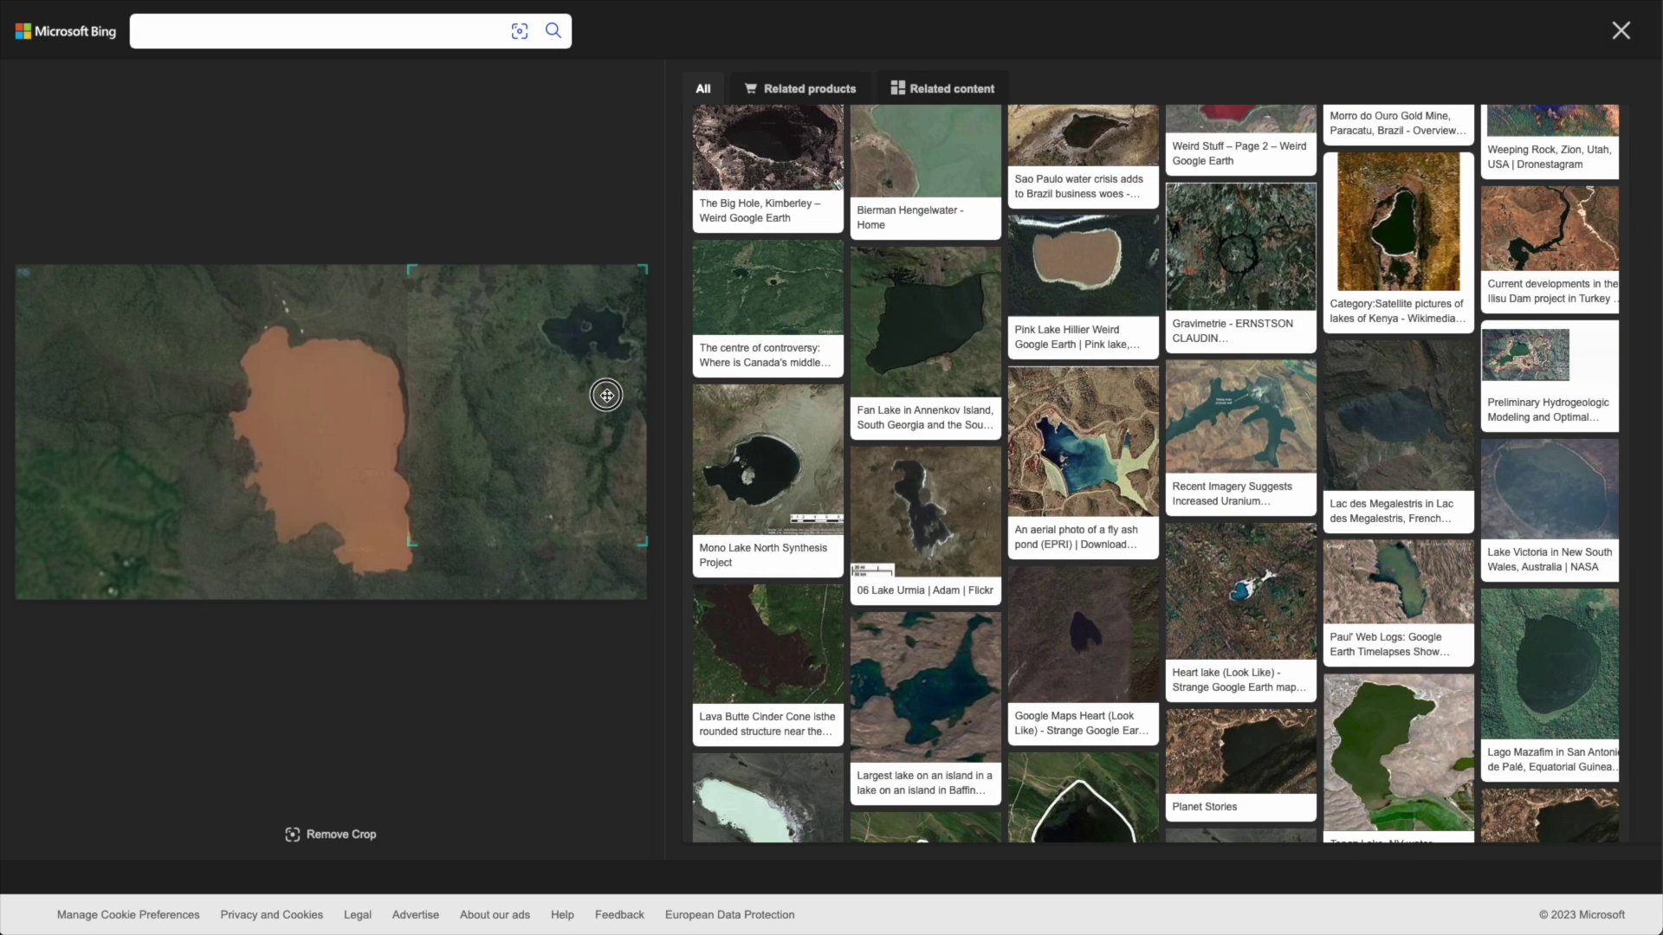
pyautogui.moveTo(410, 545); pyautogui.dragTo(514, 403)
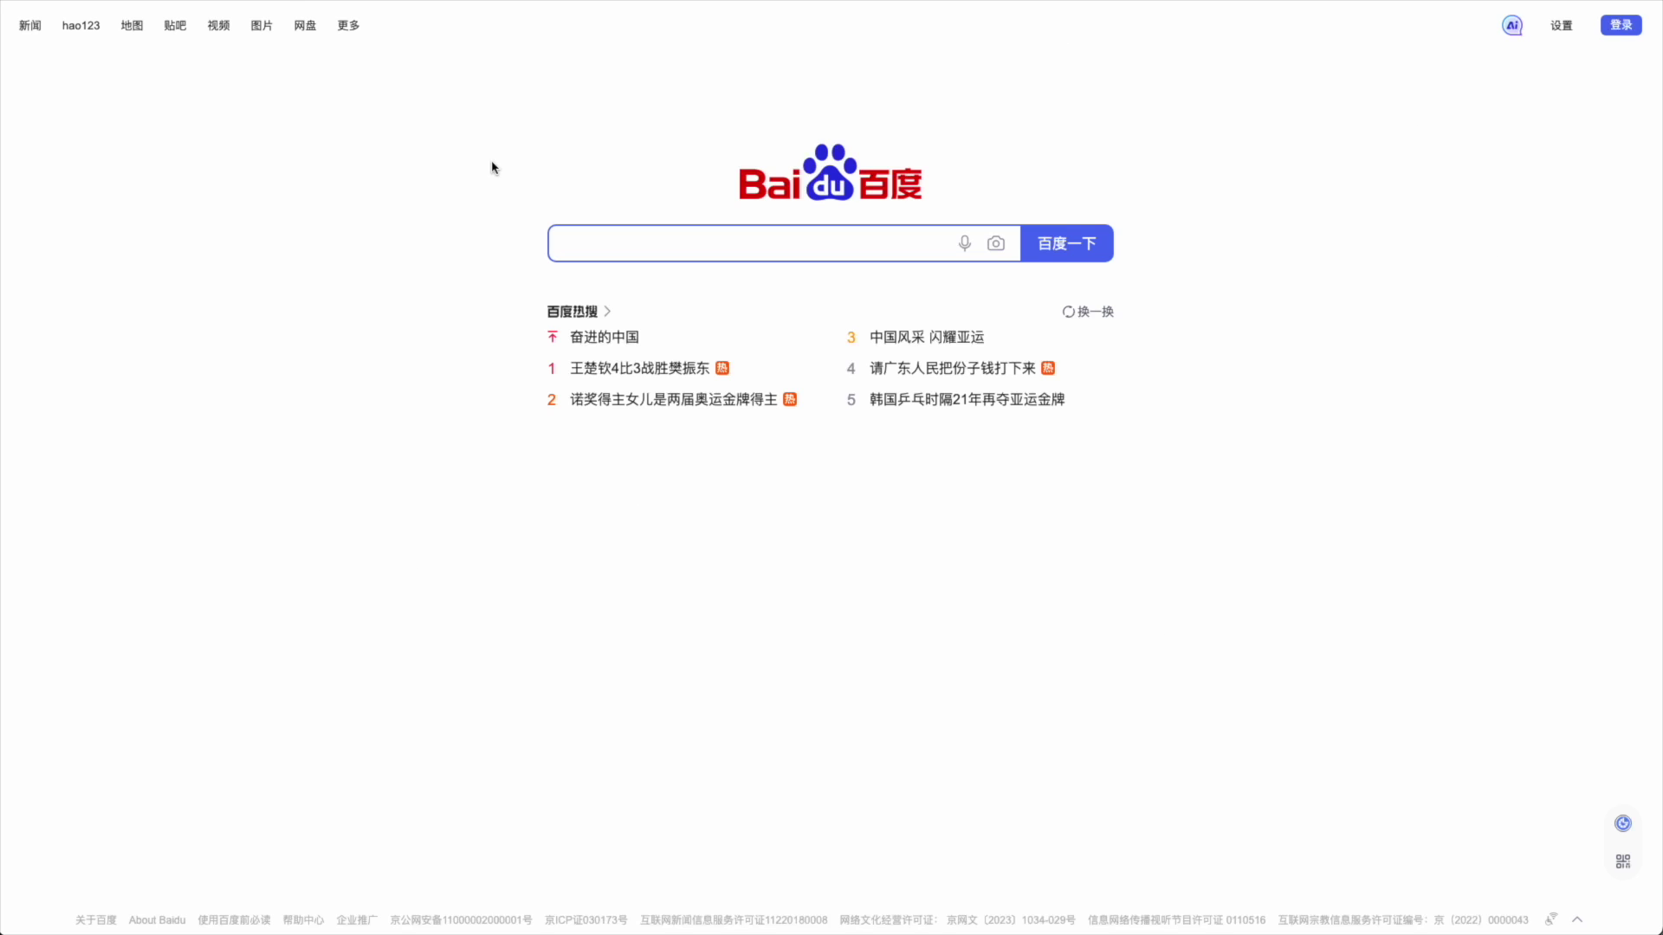
# Switch to Baidu and run an image search with the orange lake satellite image, and return Google Lens to its visual matches
pyautogui.click(996, 243)
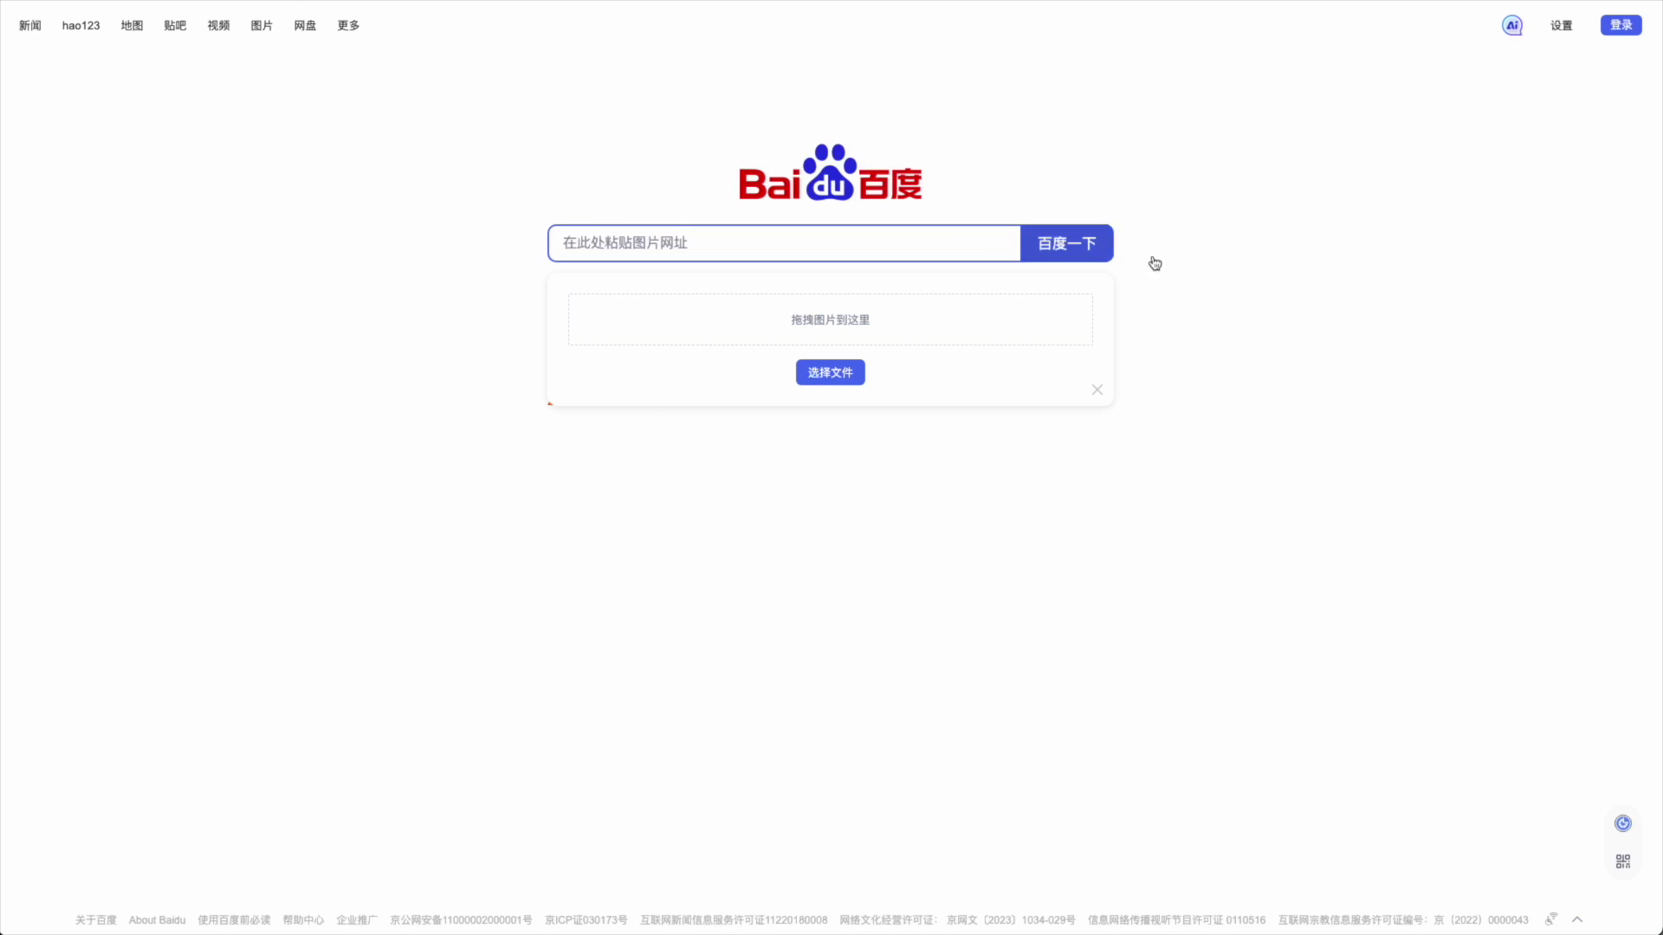
pyautogui.click(1097, 390)
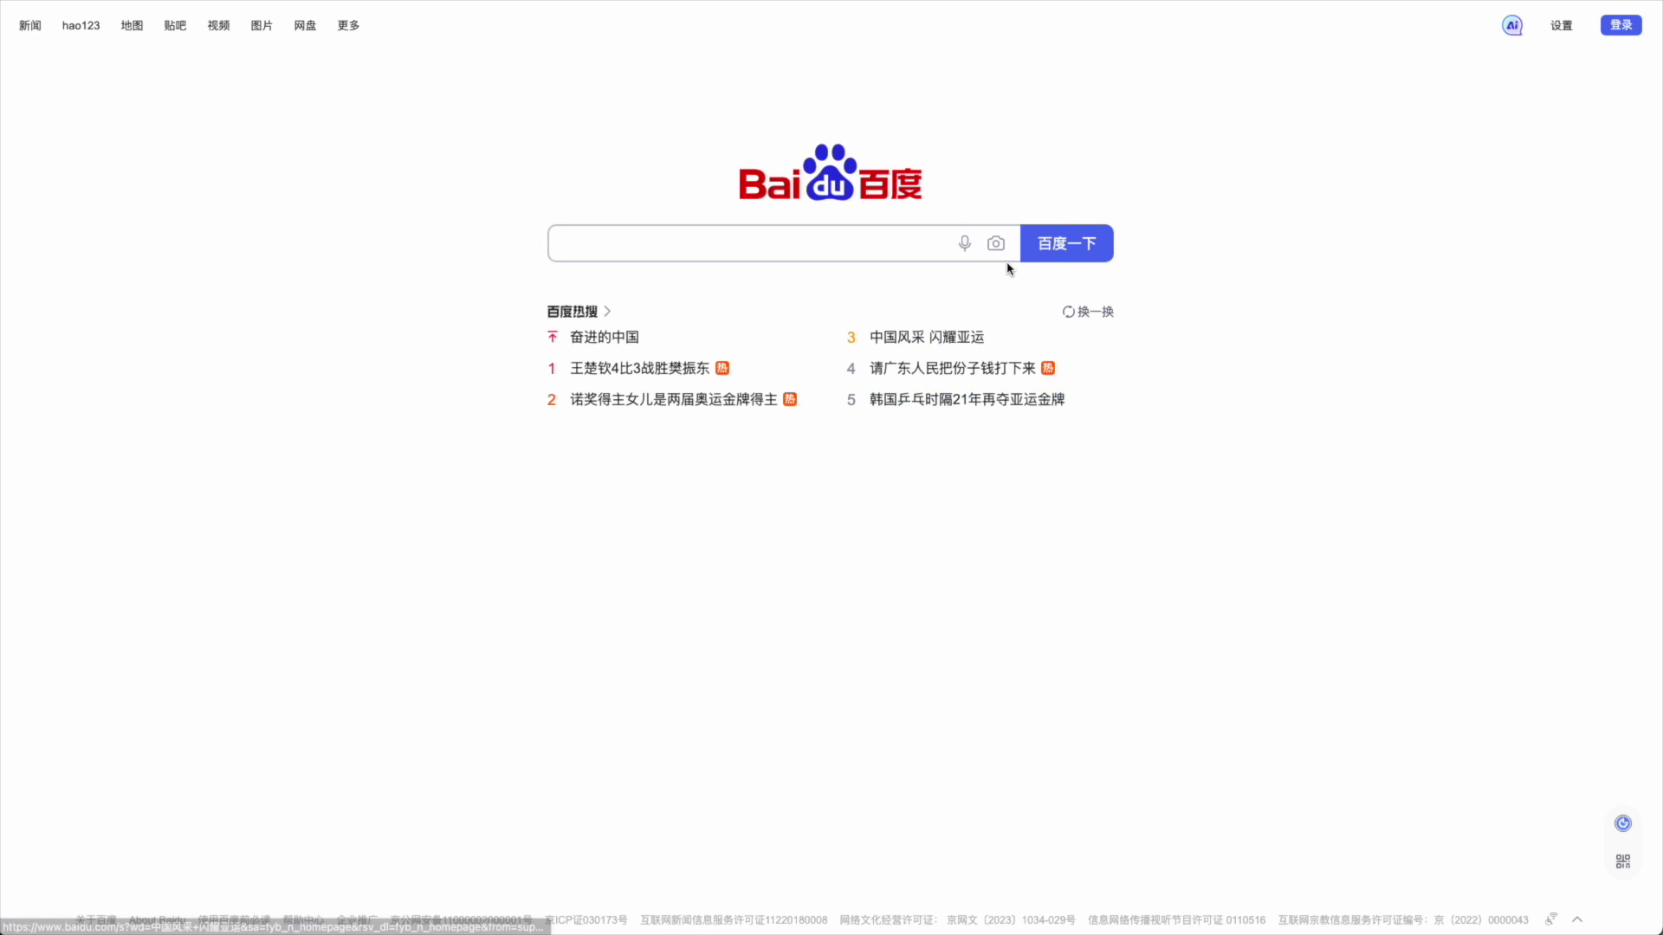
pyautogui.click(996, 246)
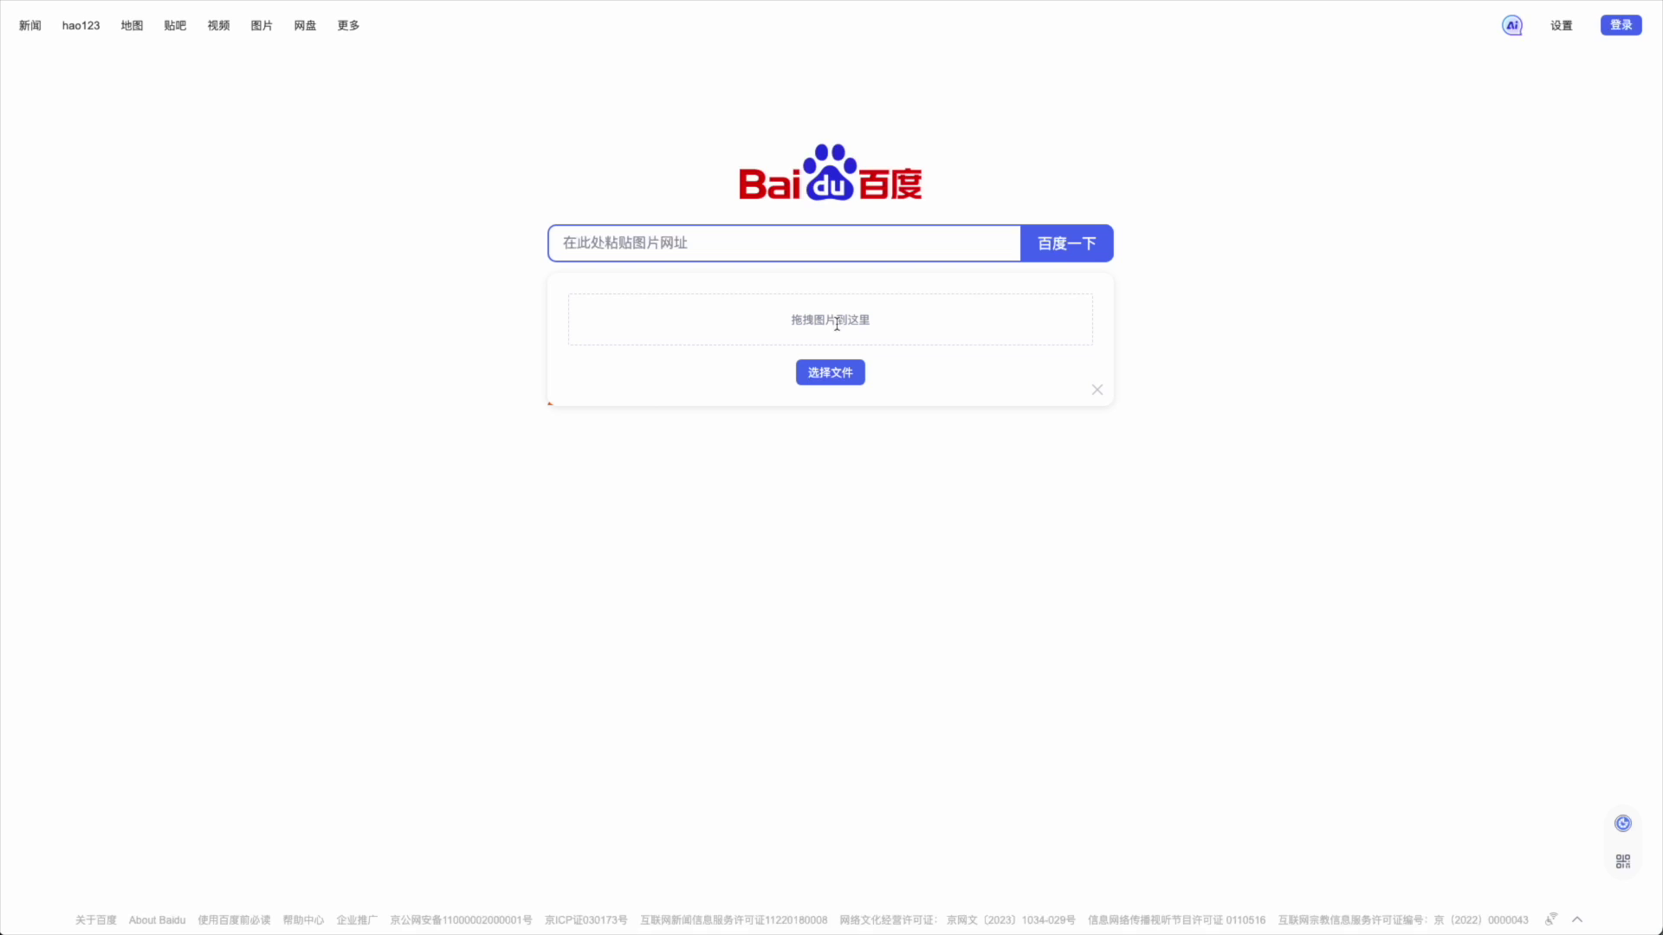
pyautogui.click(831, 376)
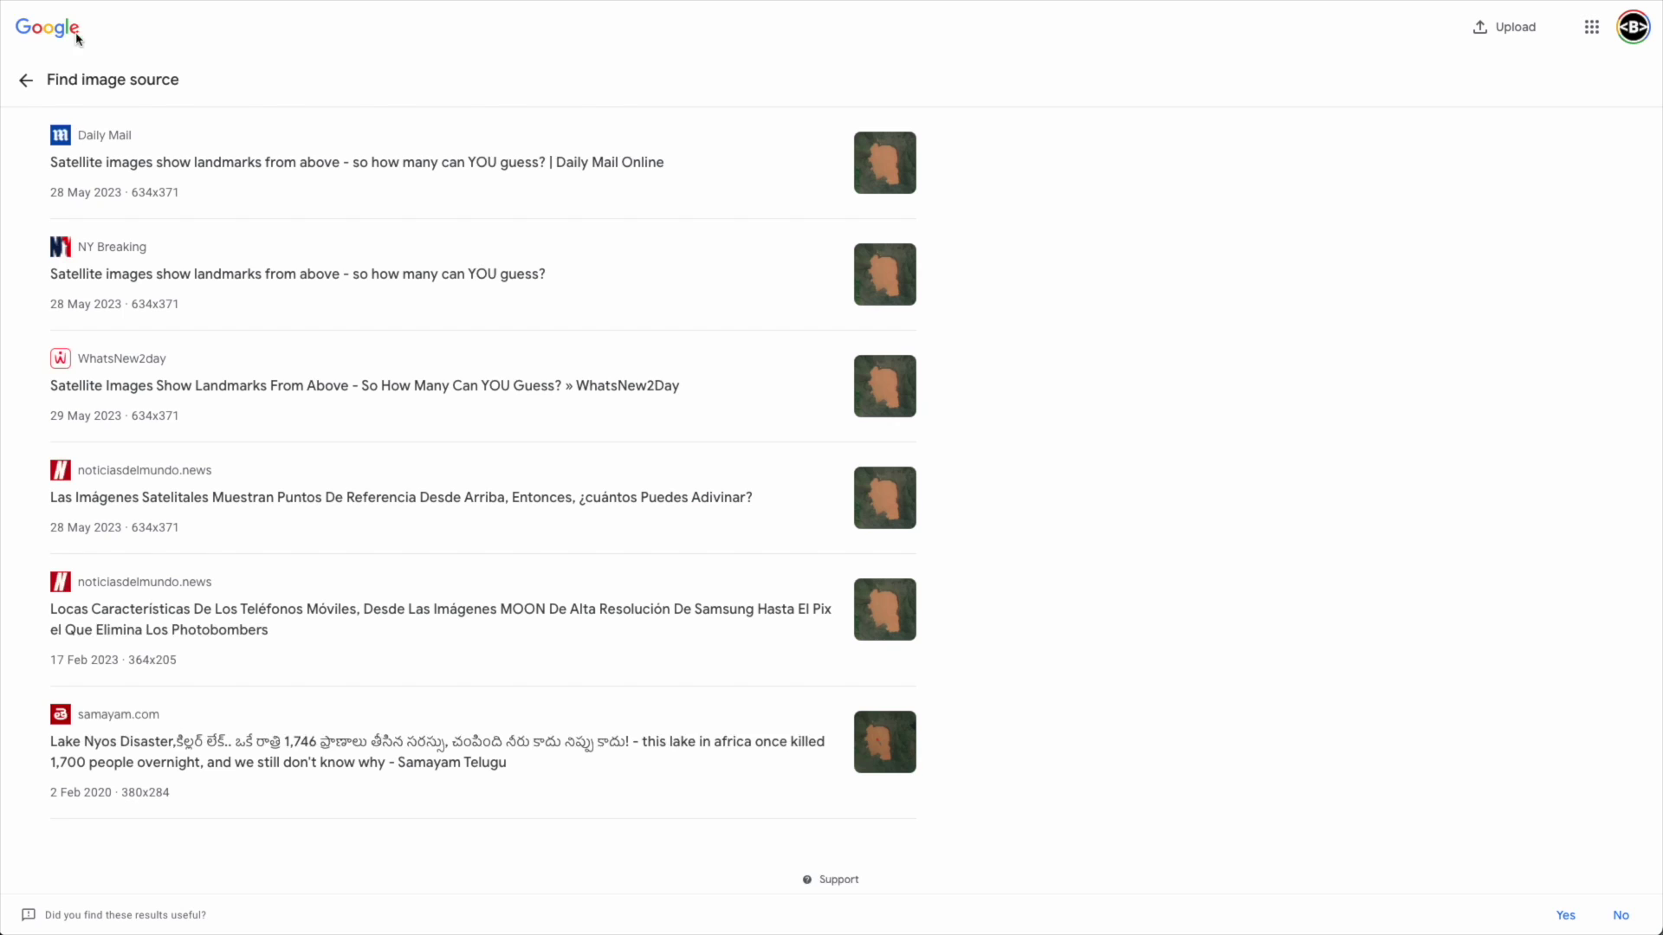
pyautogui.click(17, 81)
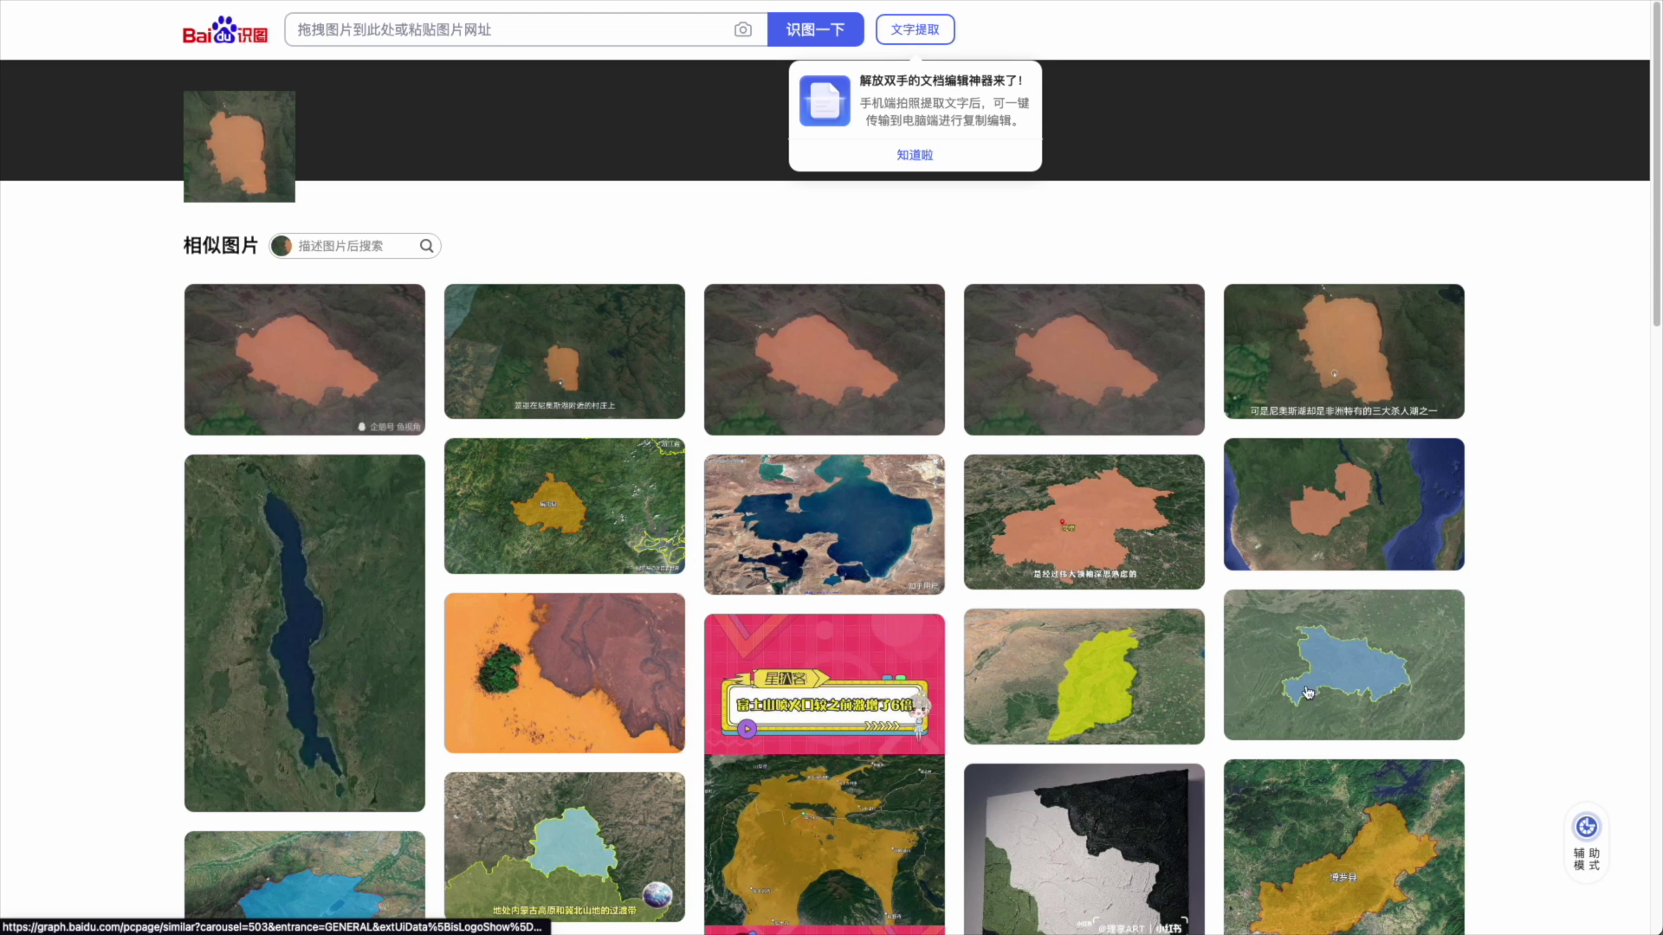
# Browse Baidu's similar images for lakes matching the orange lake's shape and colour
pyautogui.scroll(-3, 405, 745)
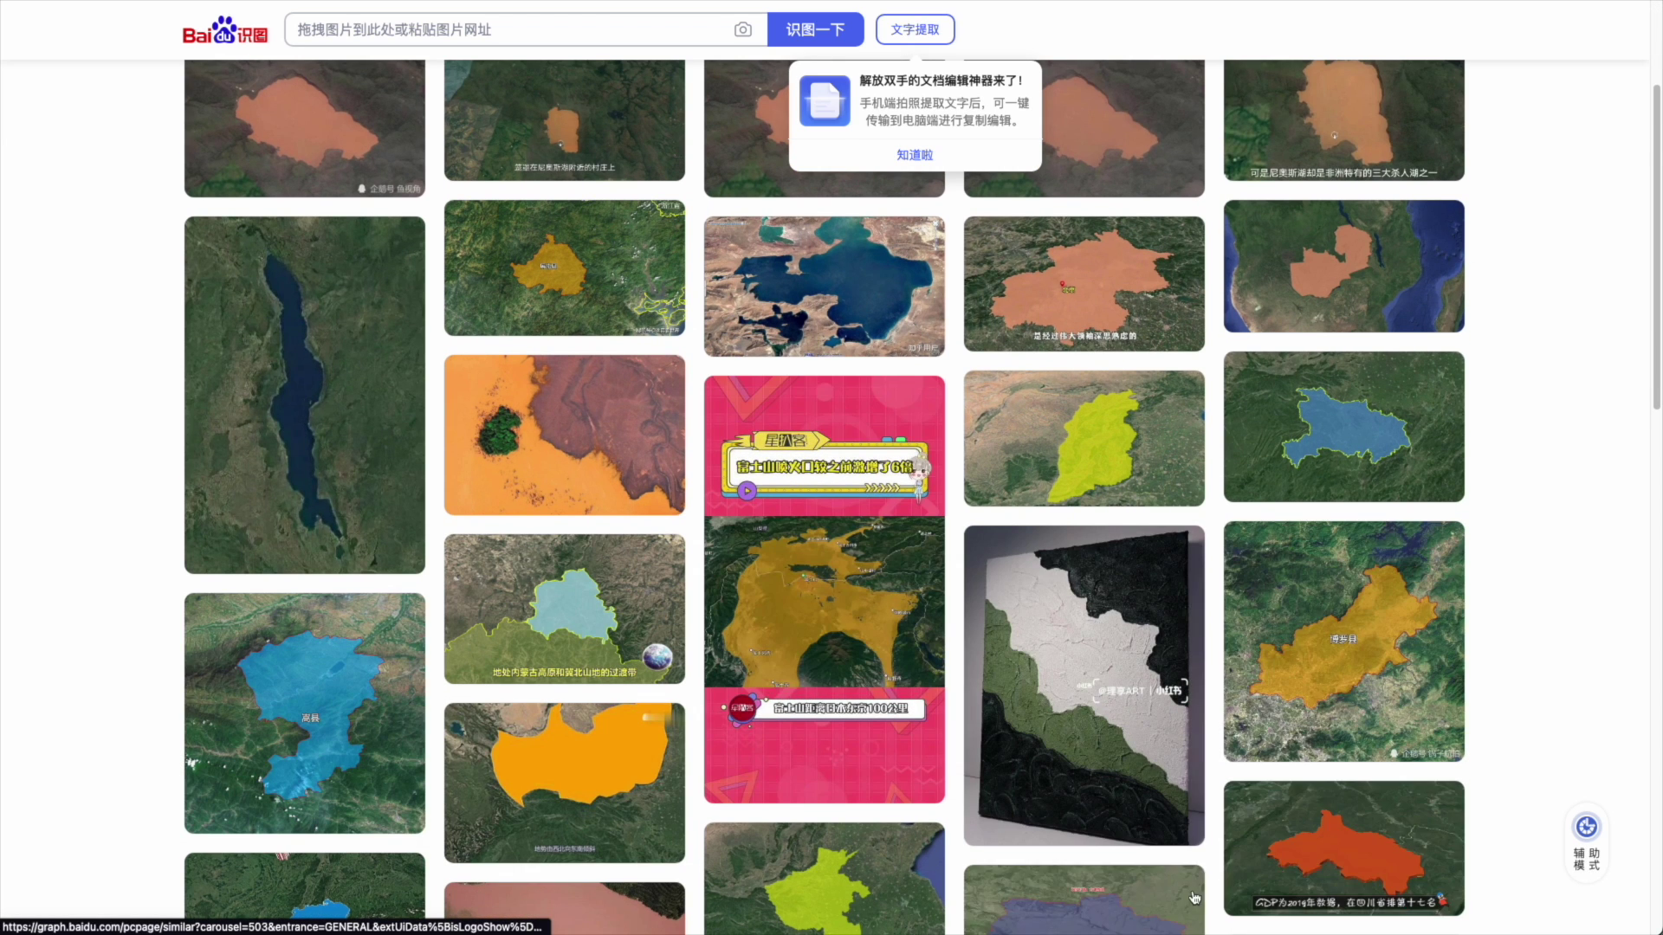
pyautogui.scroll(-2, 1194, 898)
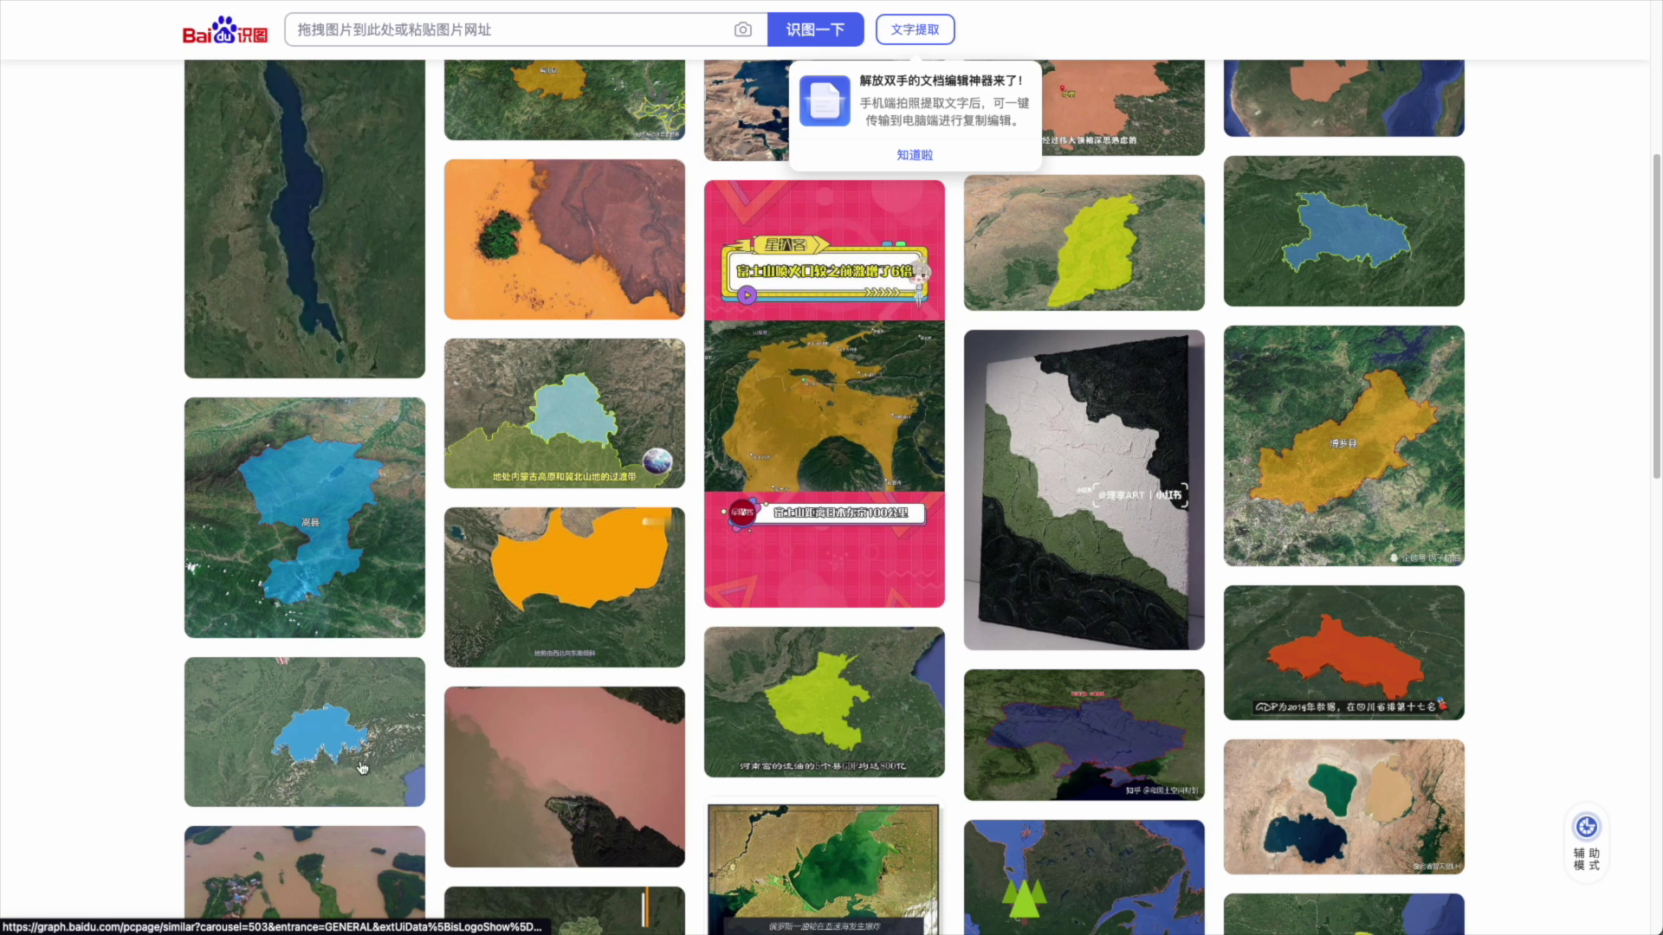
pyautogui.scroll(-2, 1347, 706)
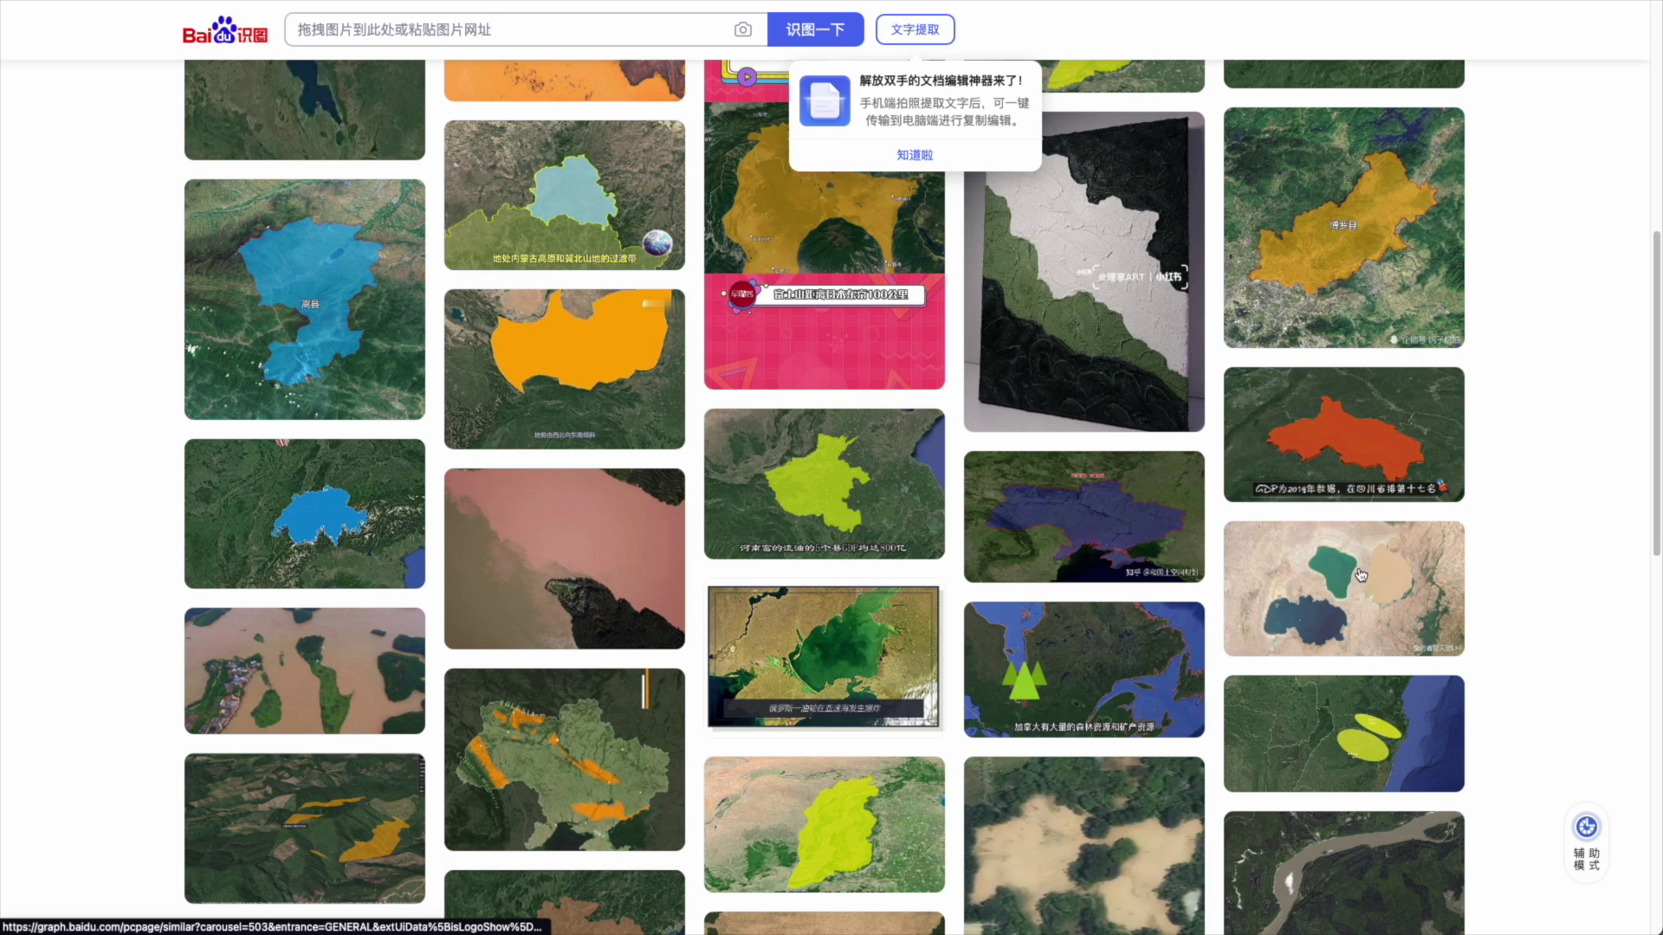
pyautogui.scroll(4, 1117, 390)
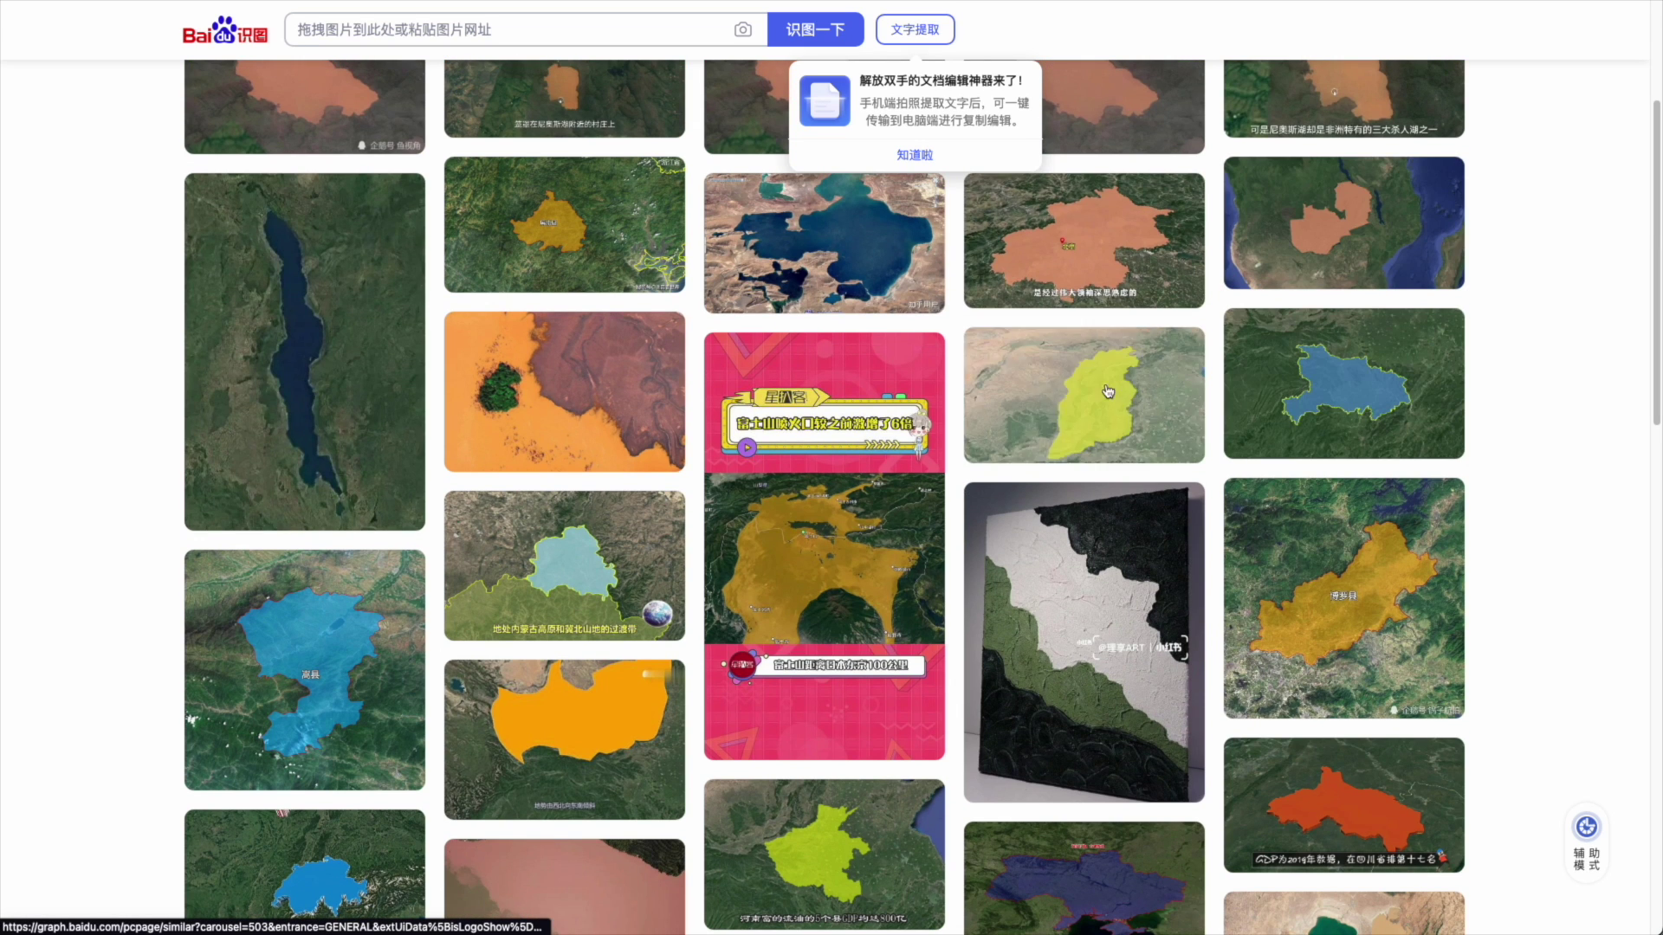
pyautogui.scroll(3, 967, 317)
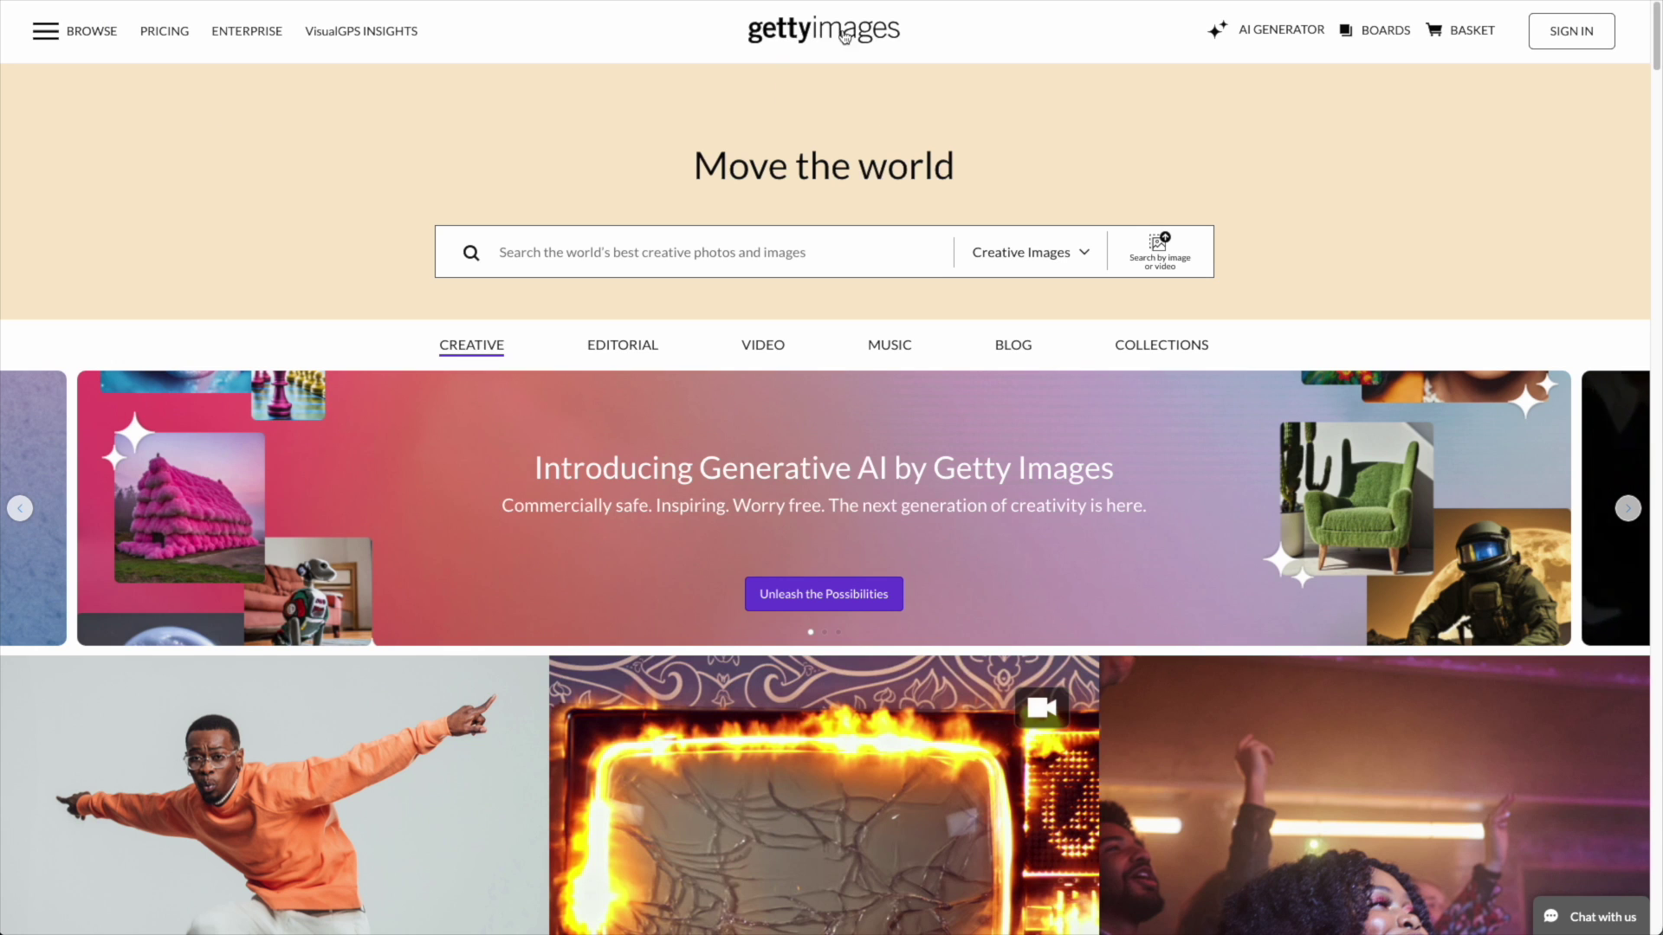
# Switch to Getty Images, search by image with the orange lake file, and browse the visually similar stock photos
pyautogui.click(1159, 252)
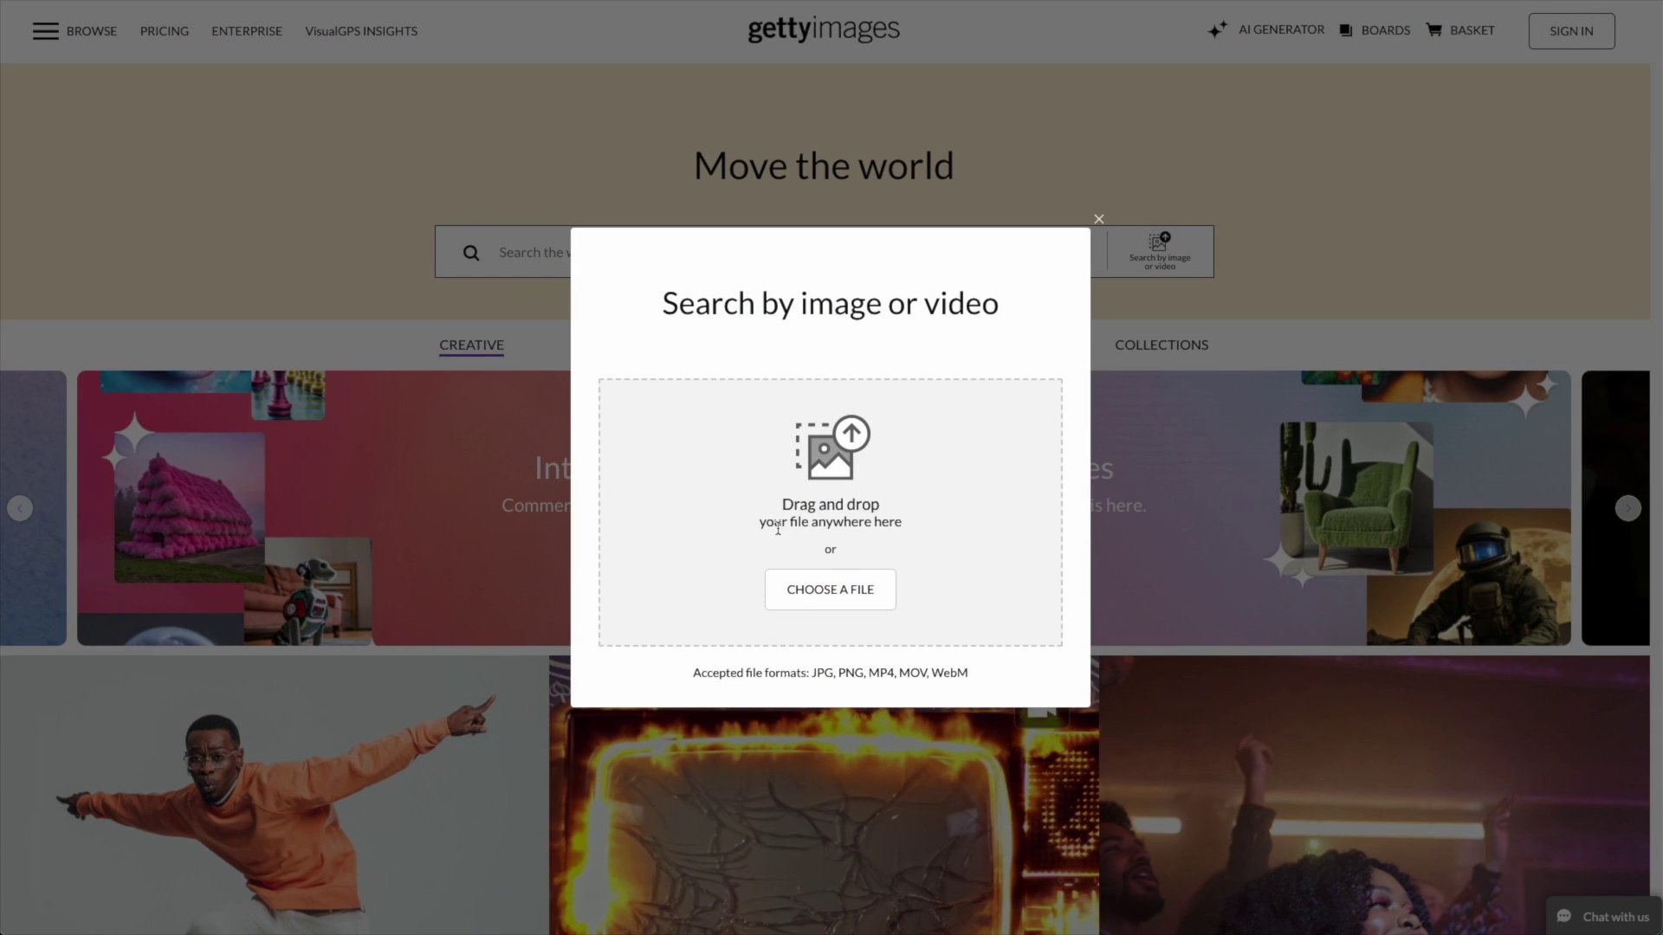
pyautogui.click(839, 596)
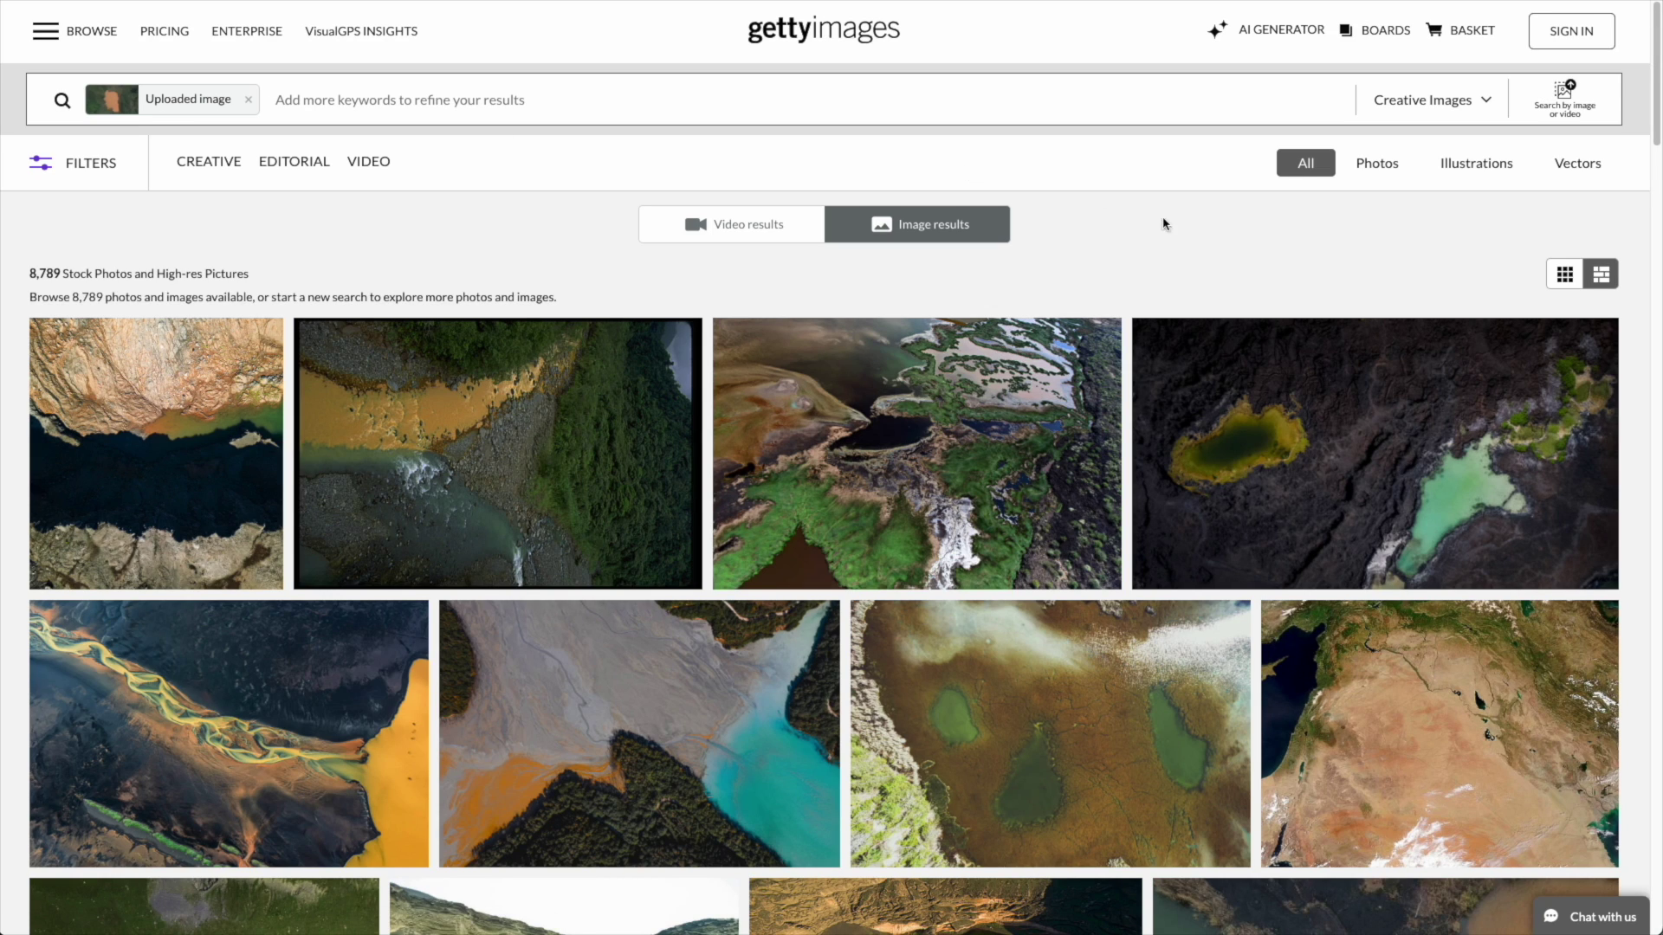
pyautogui.scroll(-8, 148, 467)
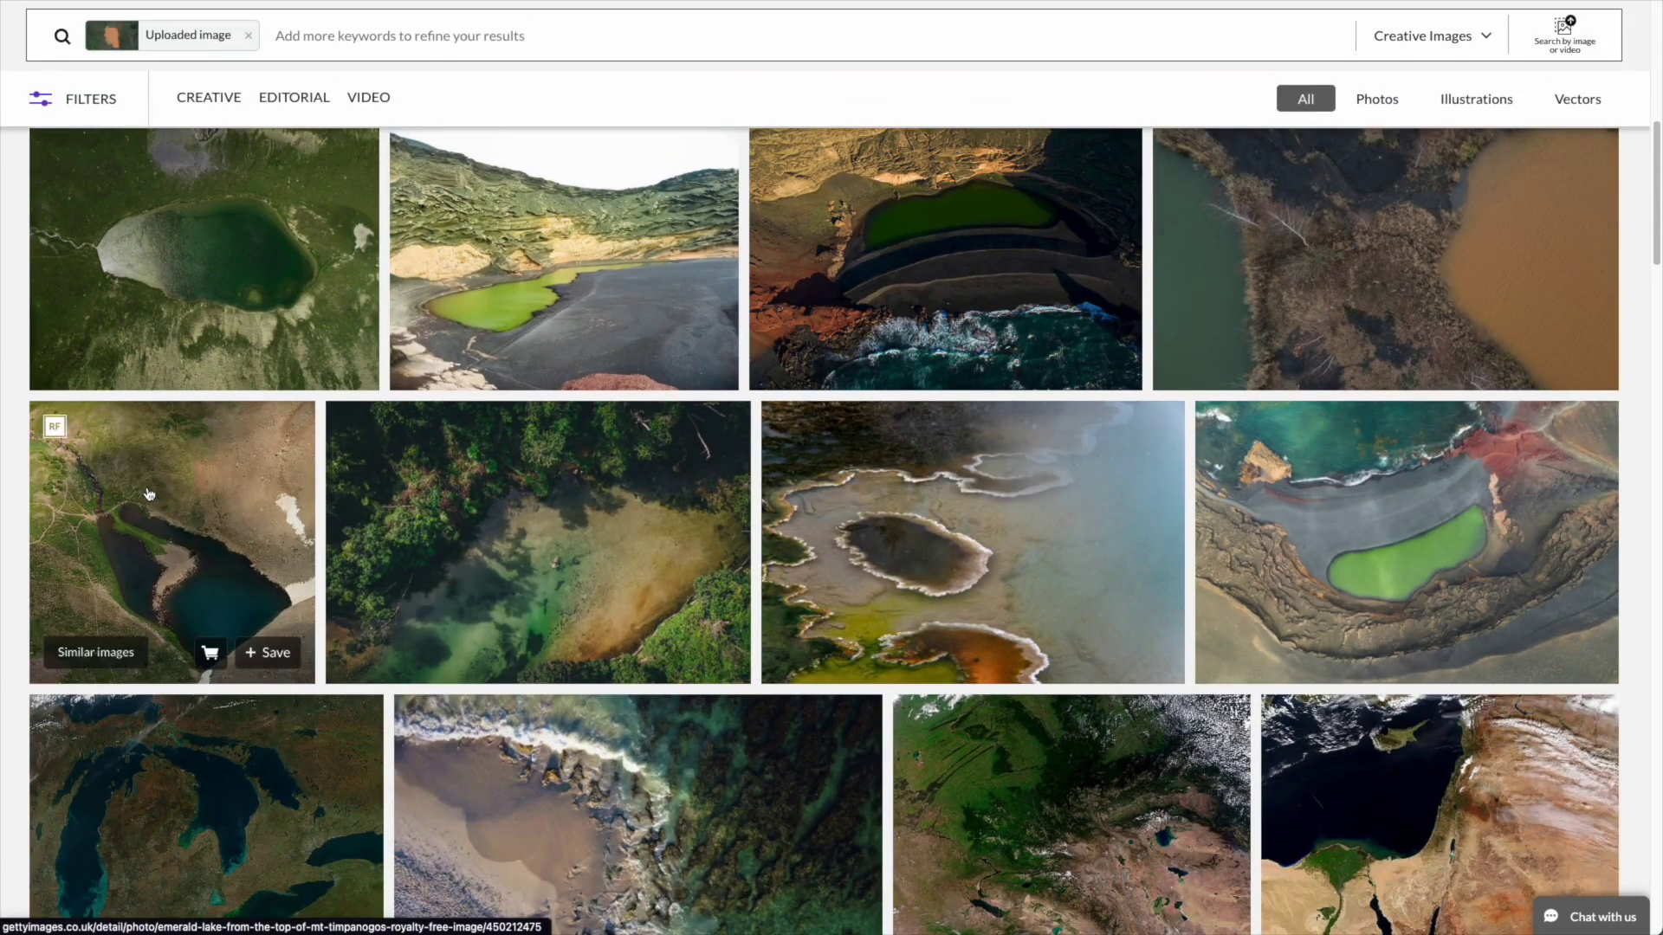
pyautogui.scroll(-6, 137, 496)
pyautogui.scroll(-5, 1065, 390)
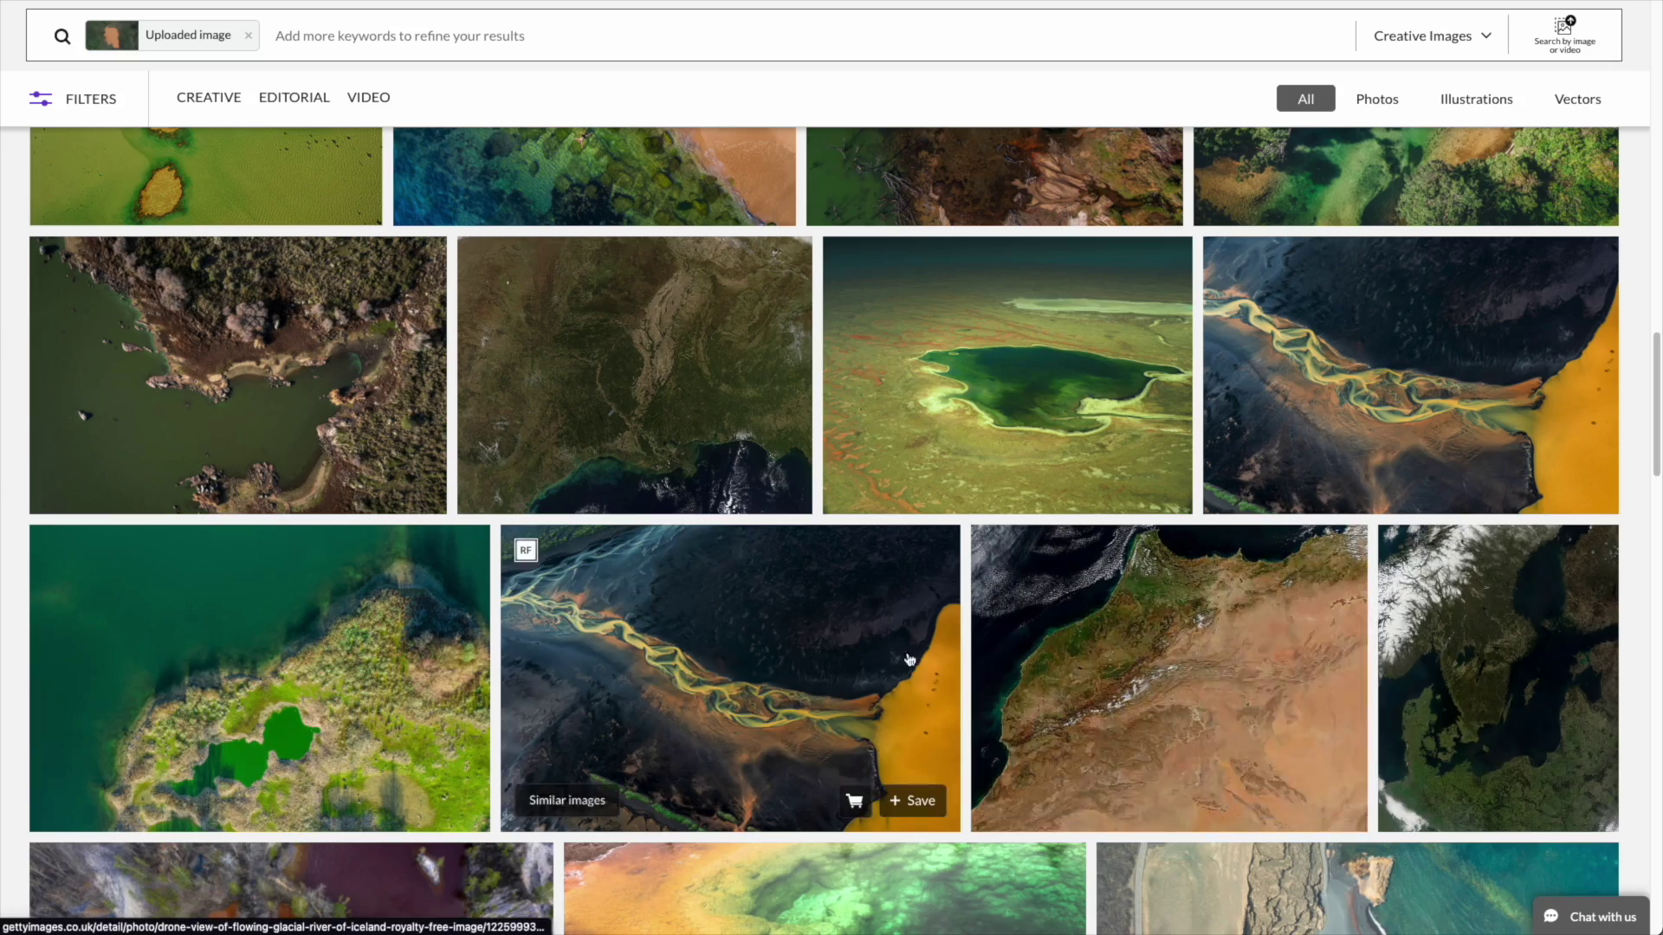
pyautogui.scroll(-4, 260, 624)
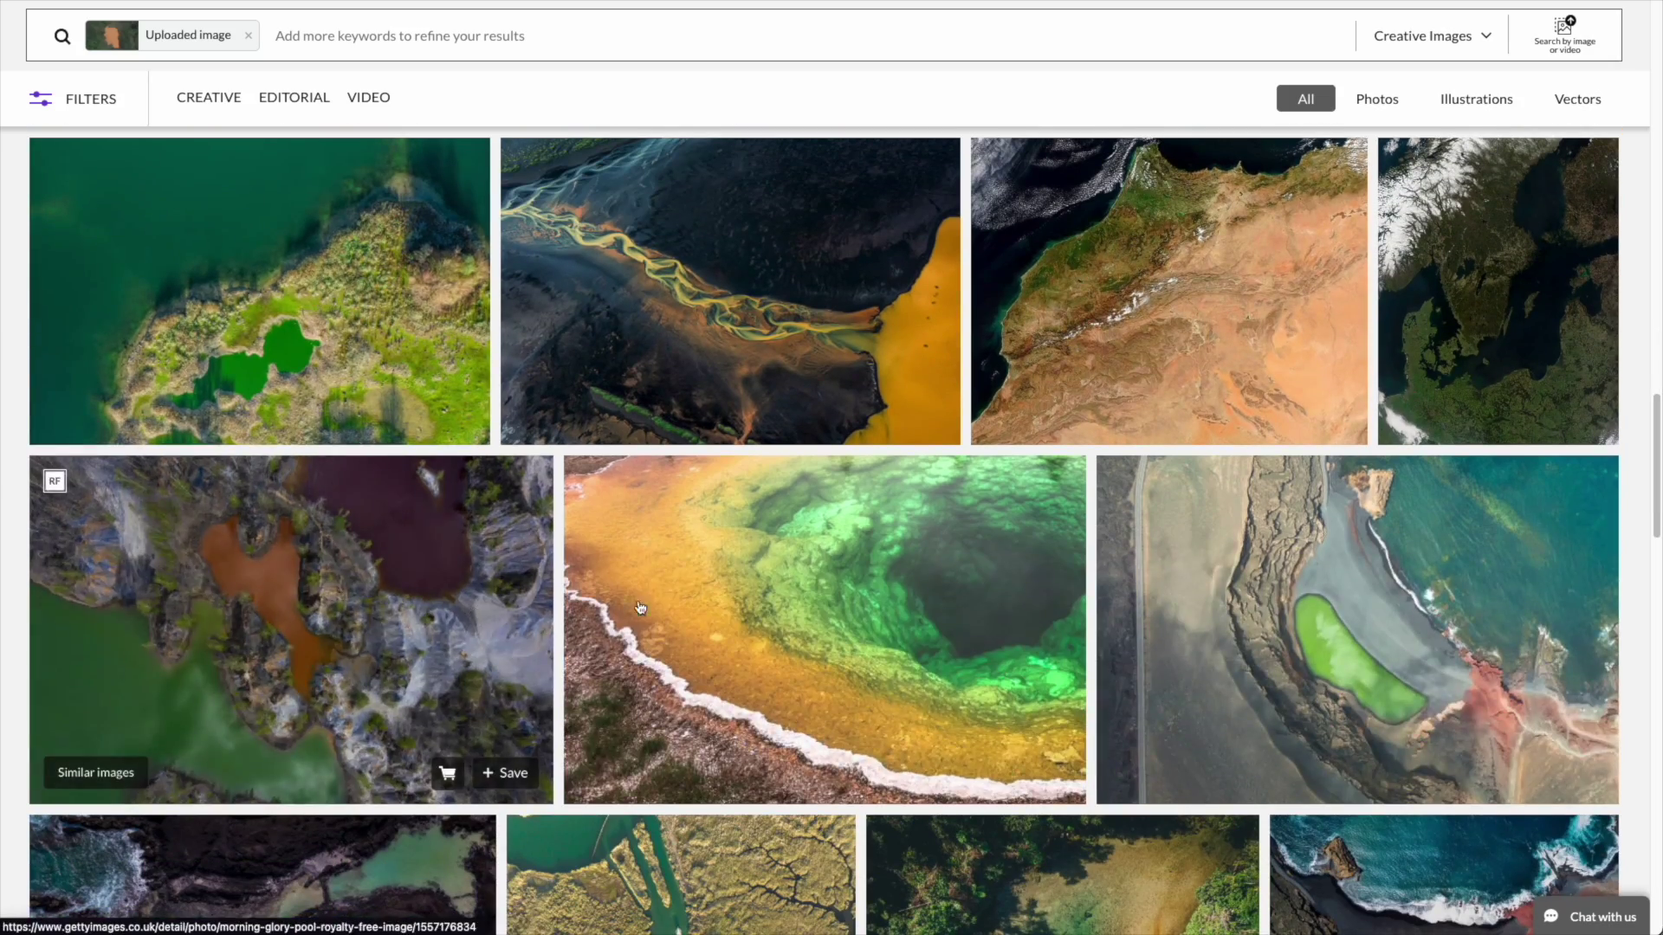
pyautogui.scroll(-5, 1281, 635)
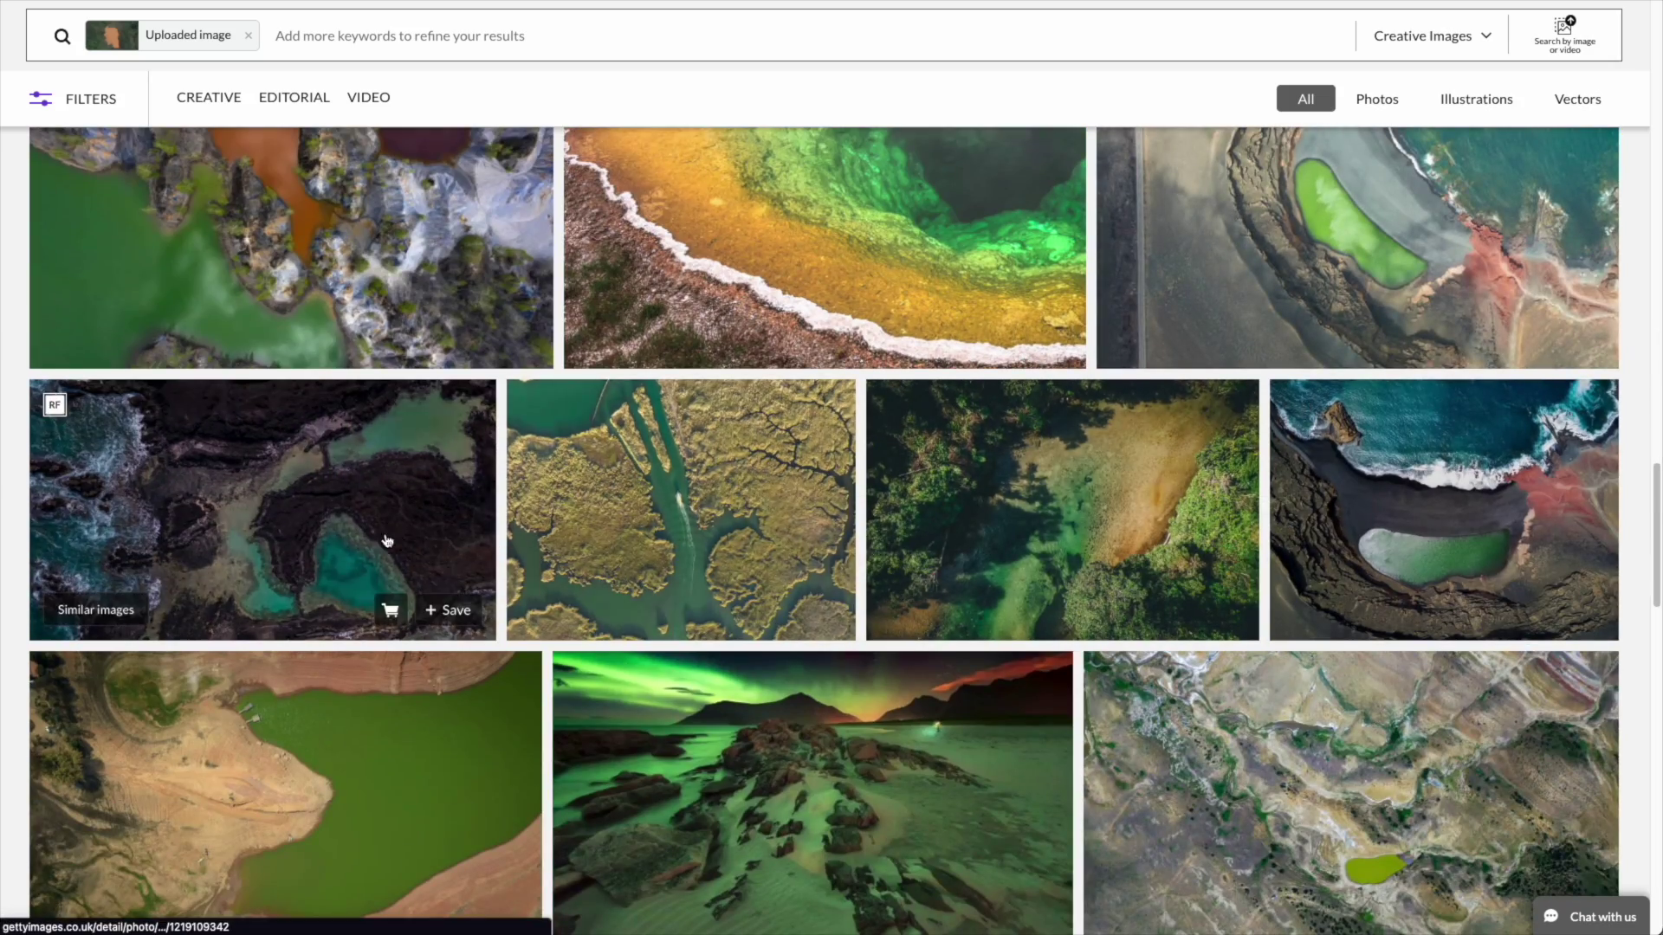
pyautogui.scroll(-4, 329, 523)
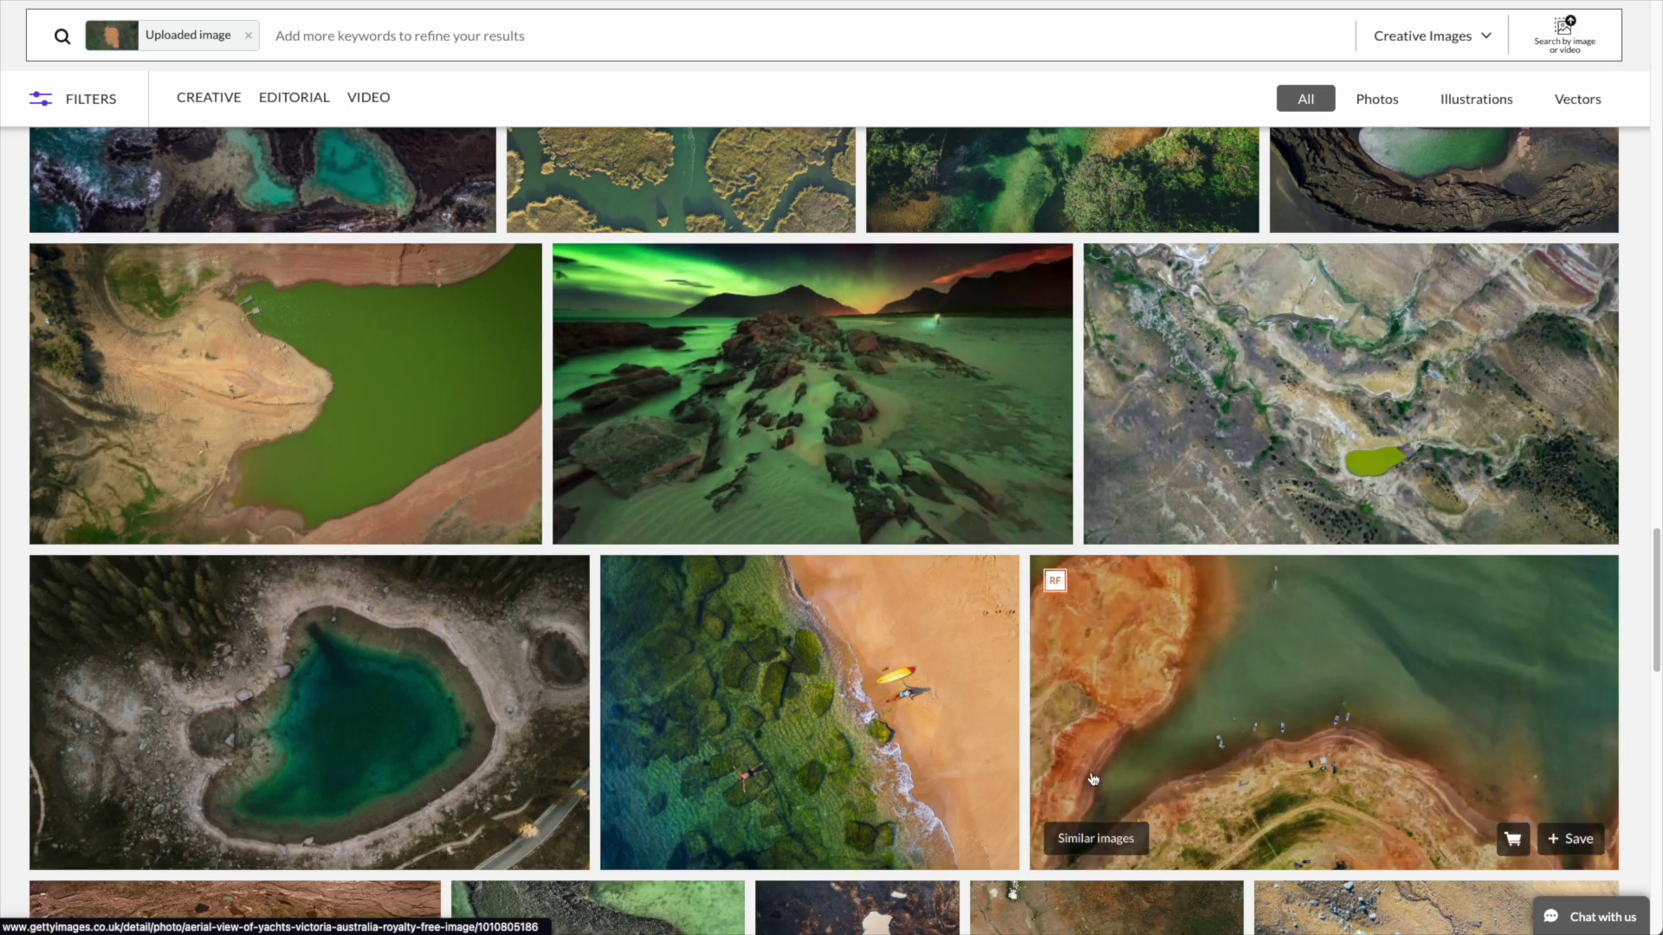
pyautogui.scroll(-4, 315, 690)
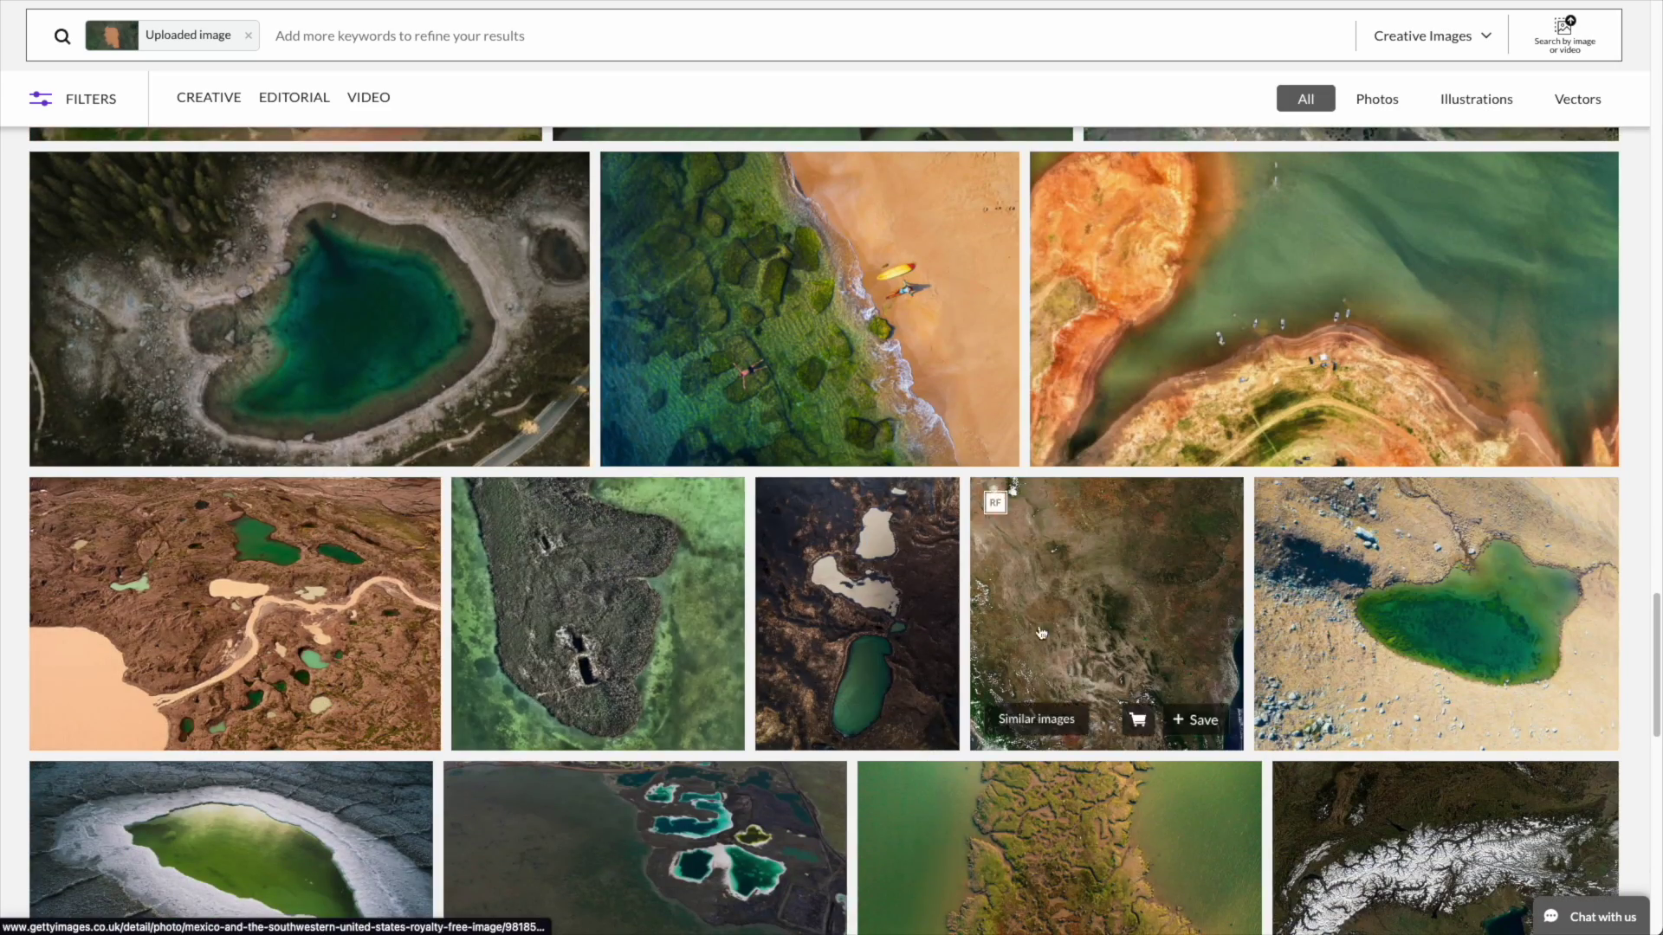
pyautogui.scroll(-4, 1367, 614)
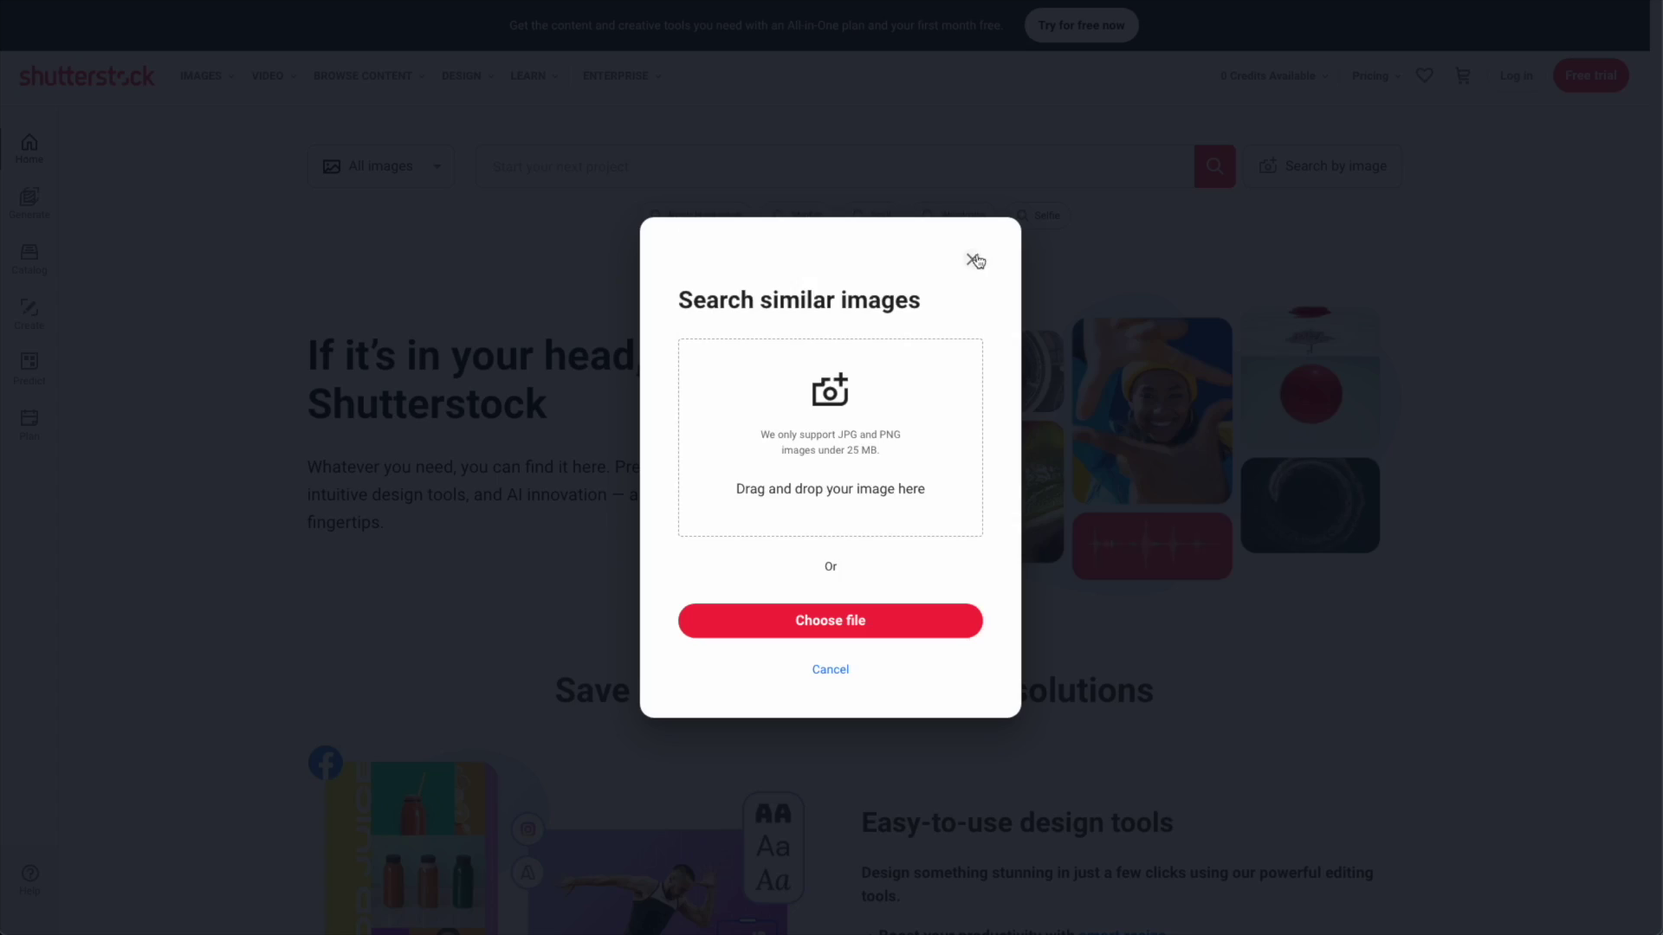
# Switch to Shutterstock and start a similar-image search by choosing the orange lake image file
pyautogui.click(450, 168)
pyautogui.click(1342, 180)
pyautogui.click(814, 635)
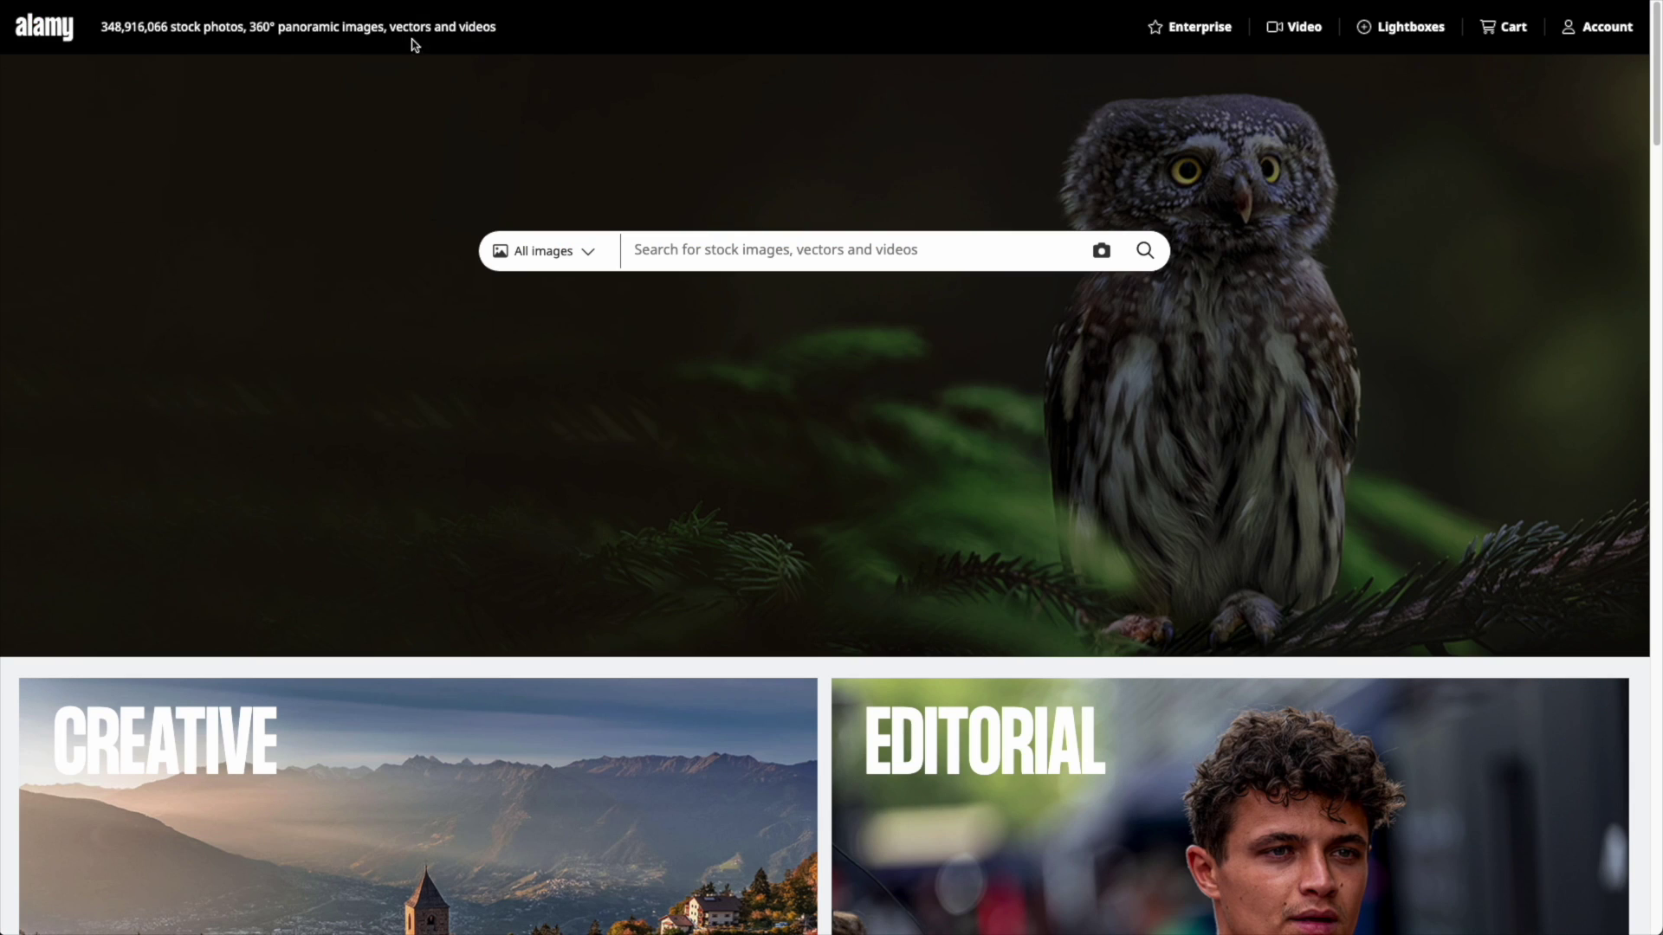
# Switch to Alamy, search by image with the orange lake file, and examine the visually similar results
pyautogui.scroll(-1, 953, 312)
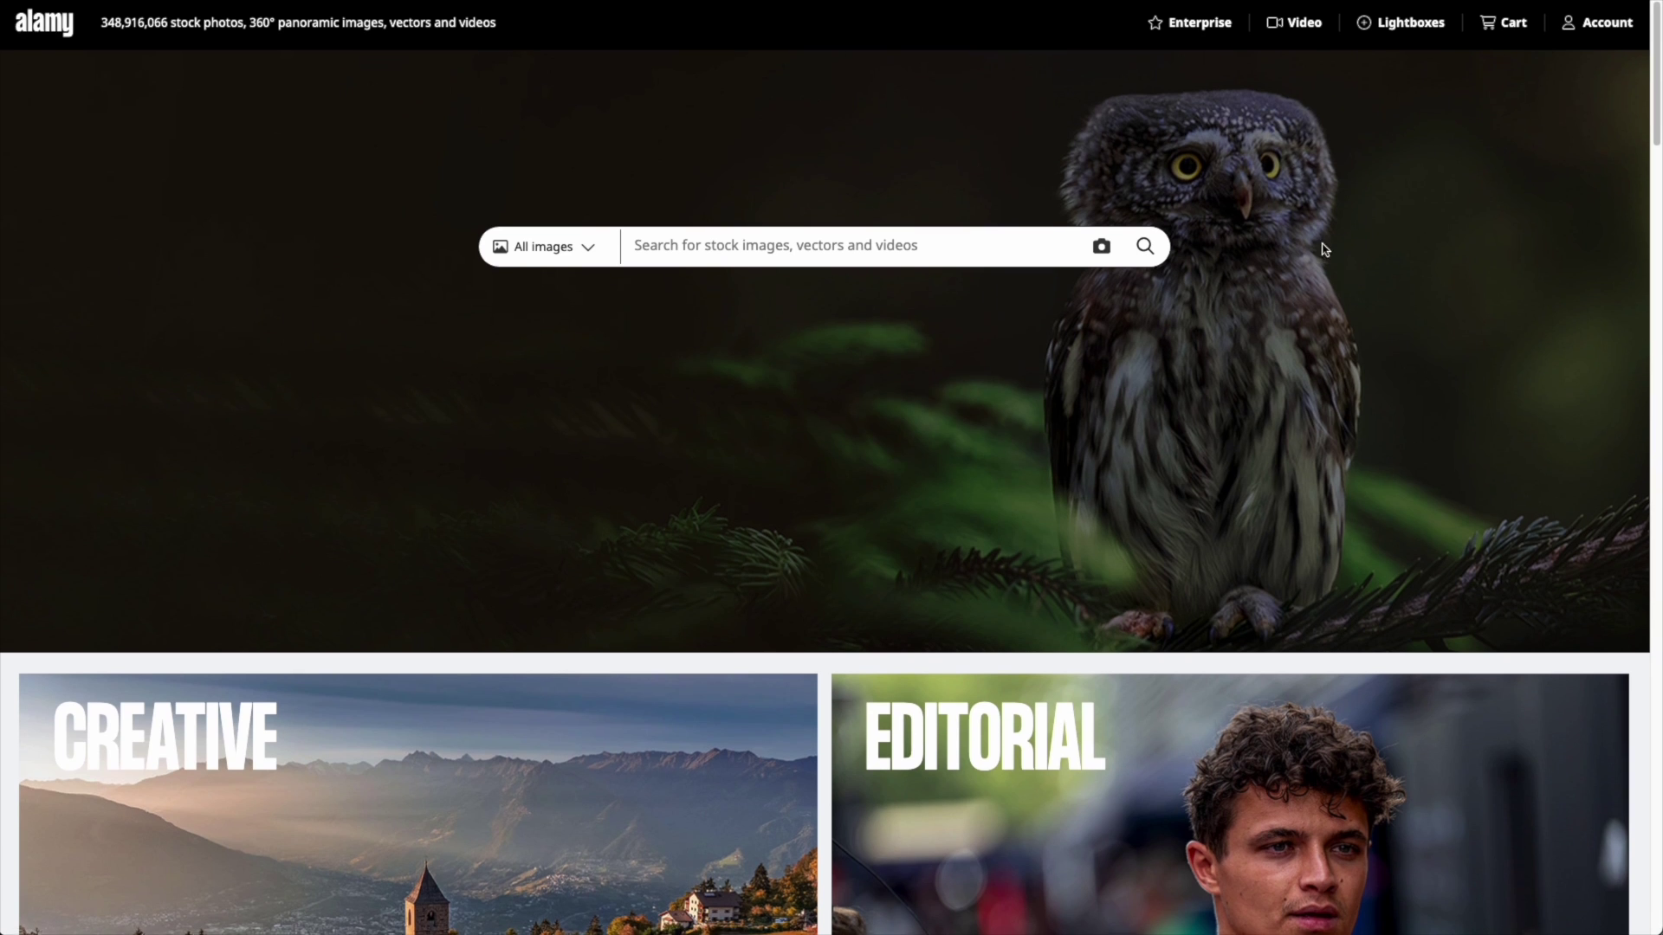
pyautogui.scroll(1, 1117, 370)
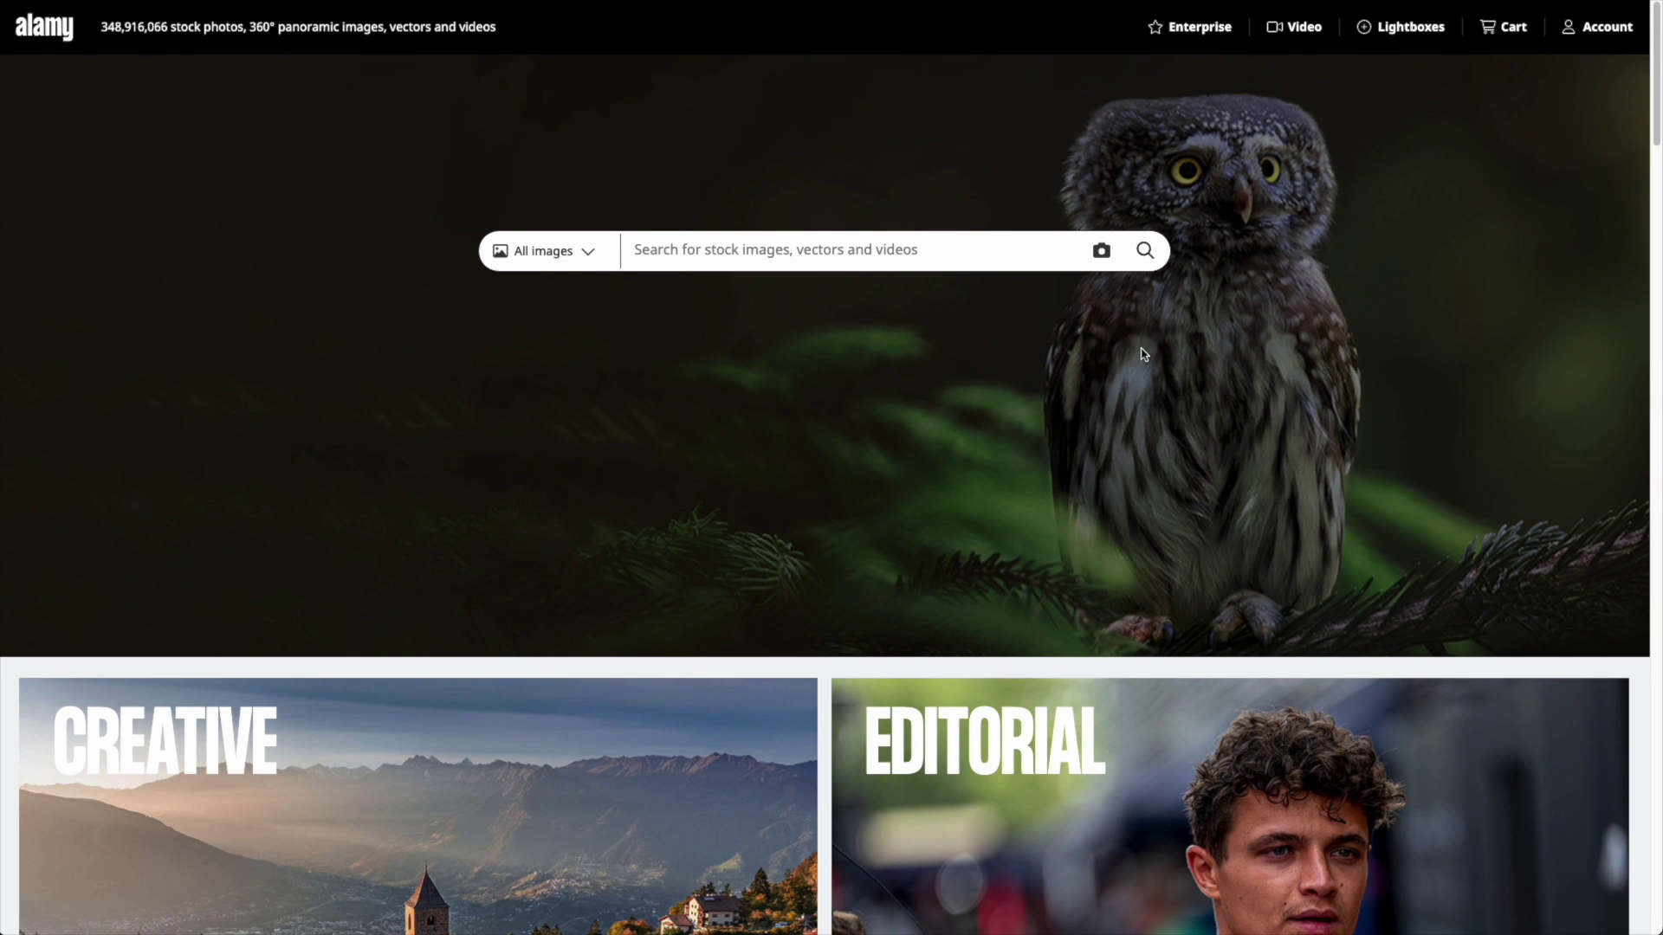
pyautogui.click(1102, 252)
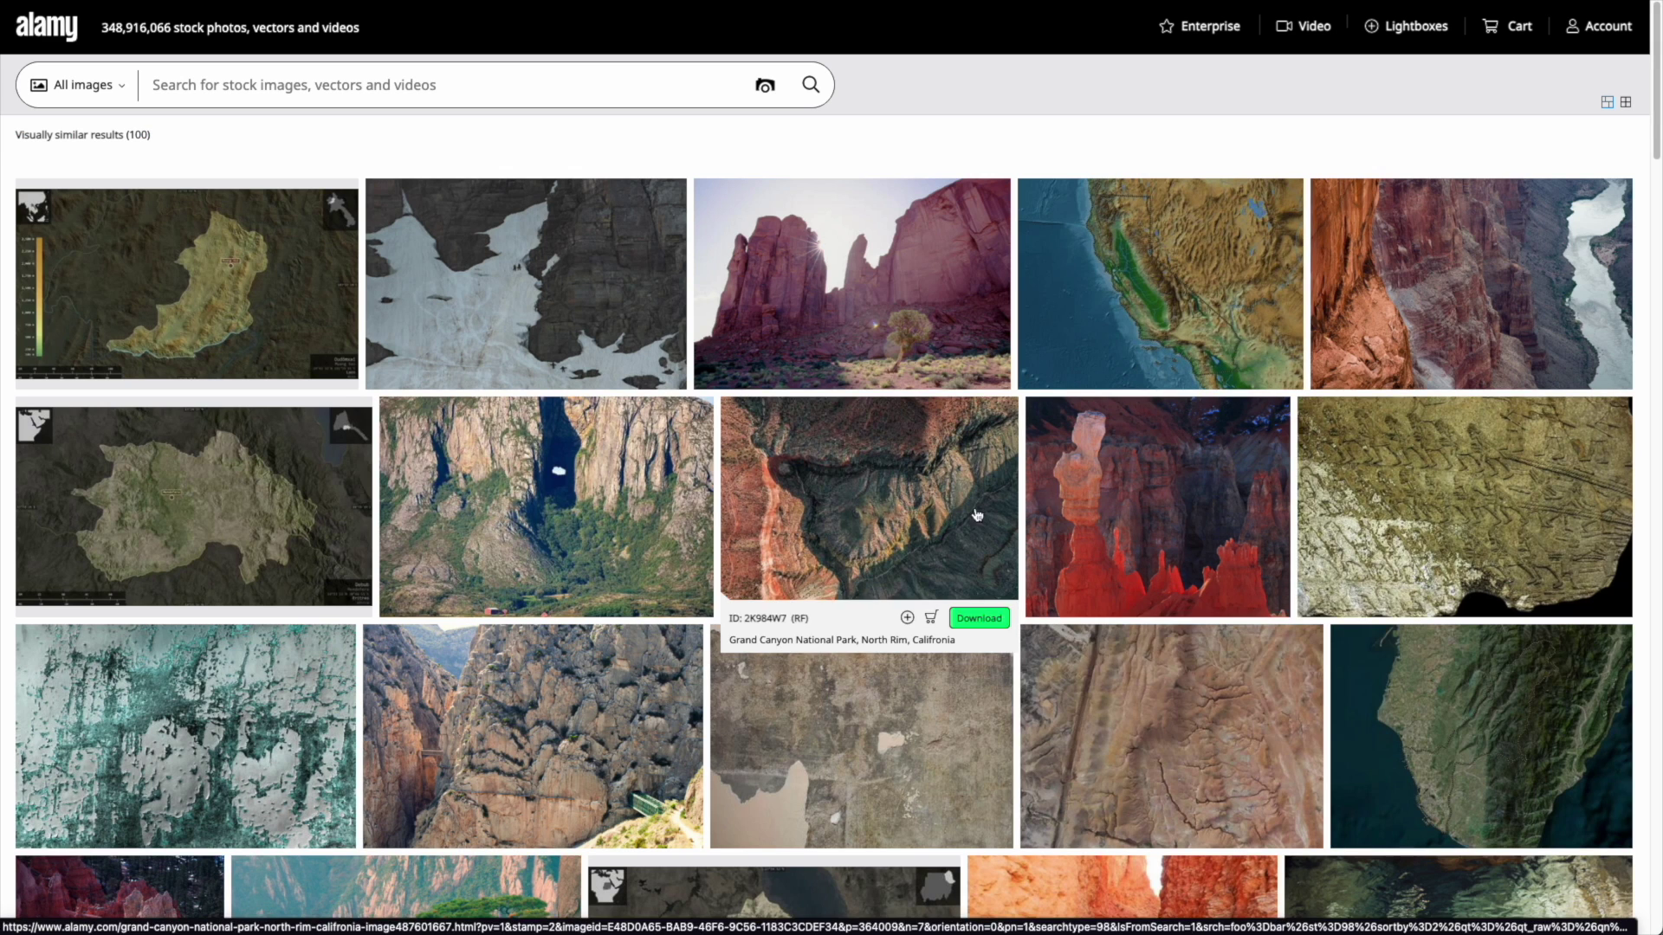
pyautogui.moveTo(133, 273)
pyautogui.scroll(-4, 133, 274)
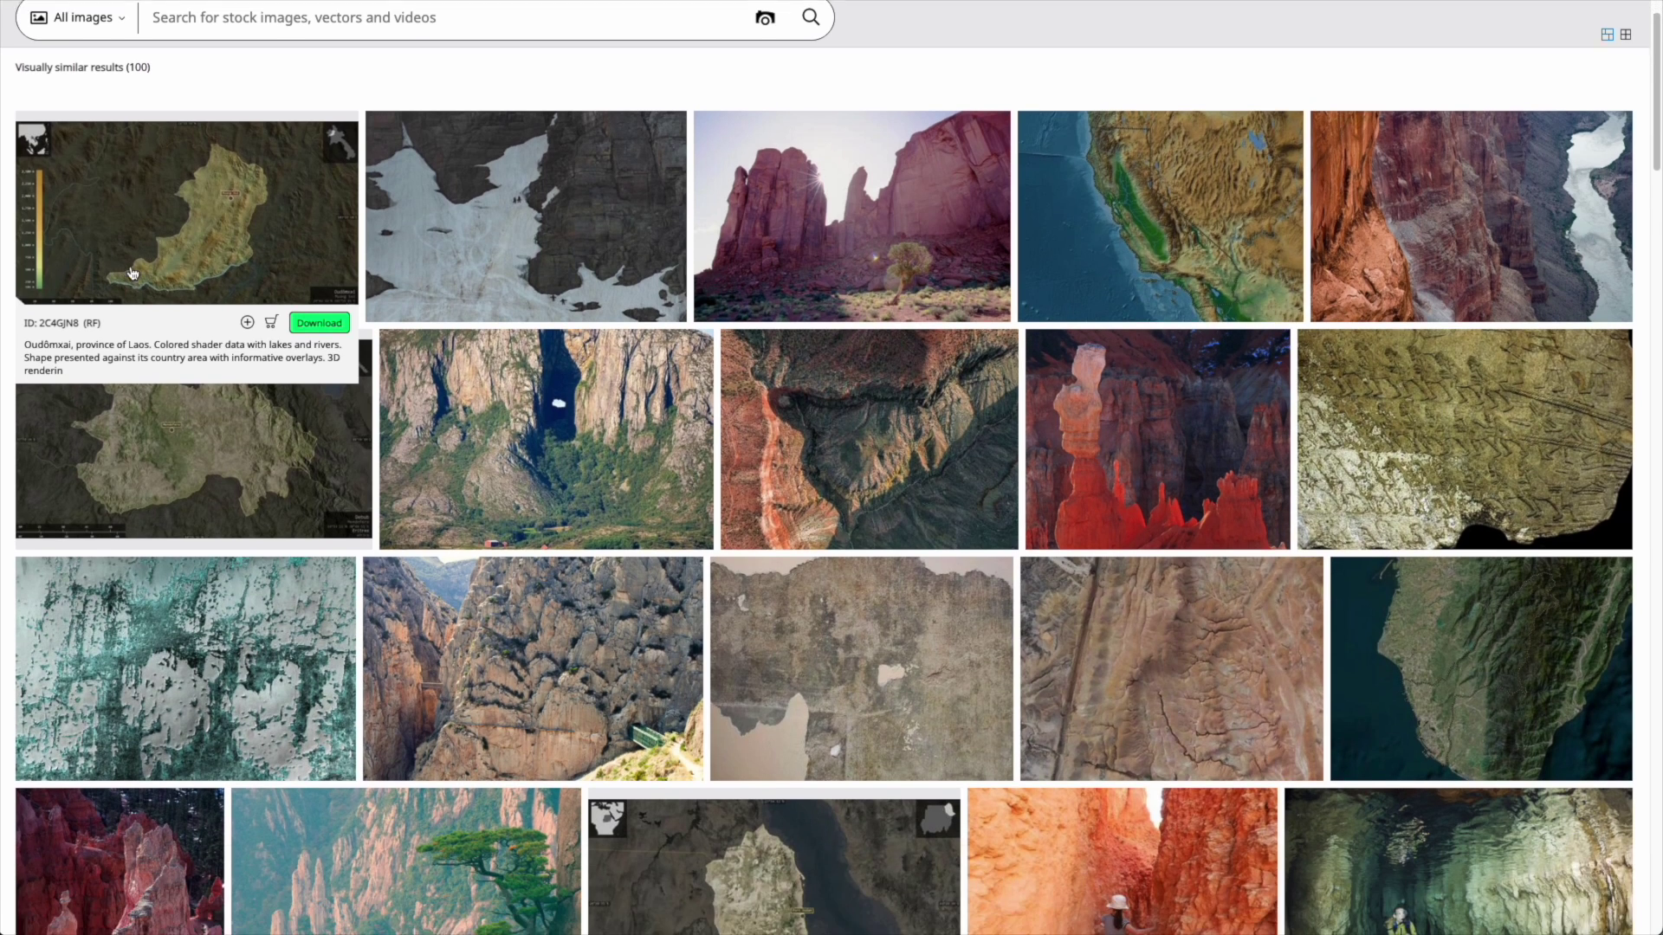
pyautogui.moveTo(1138, 407)
pyautogui.scroll(4, 1138, 407)
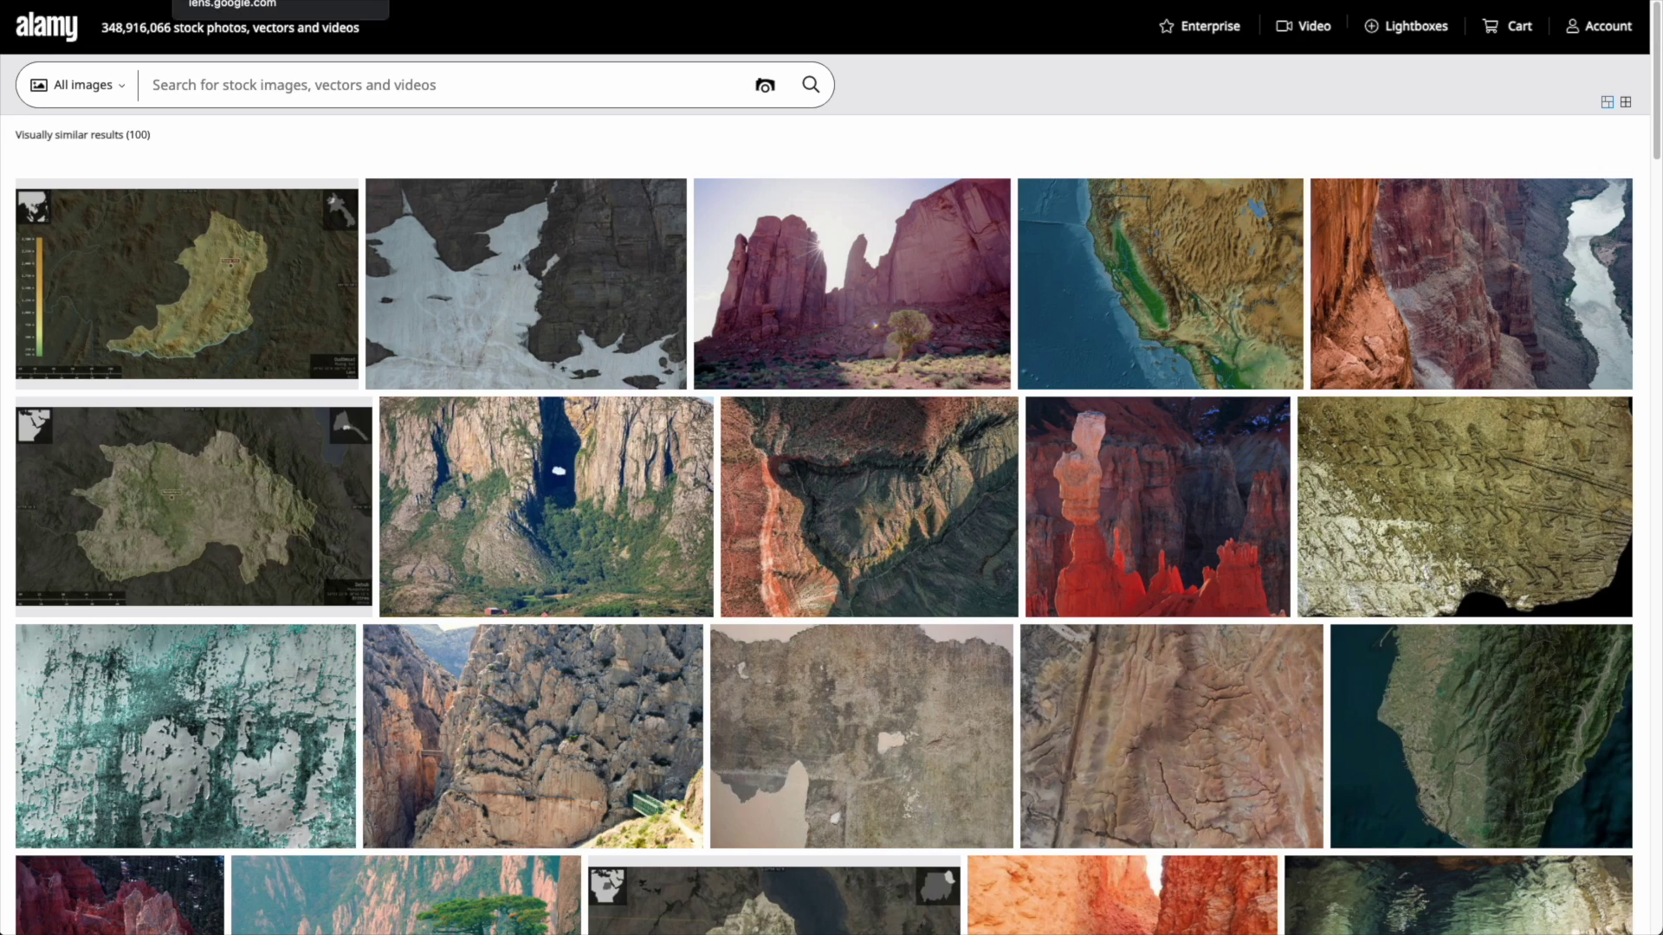
# Return to Google Lens and find the source pages of the orange lake image
pyautogui.hotkey('ctrl', 'Tab')
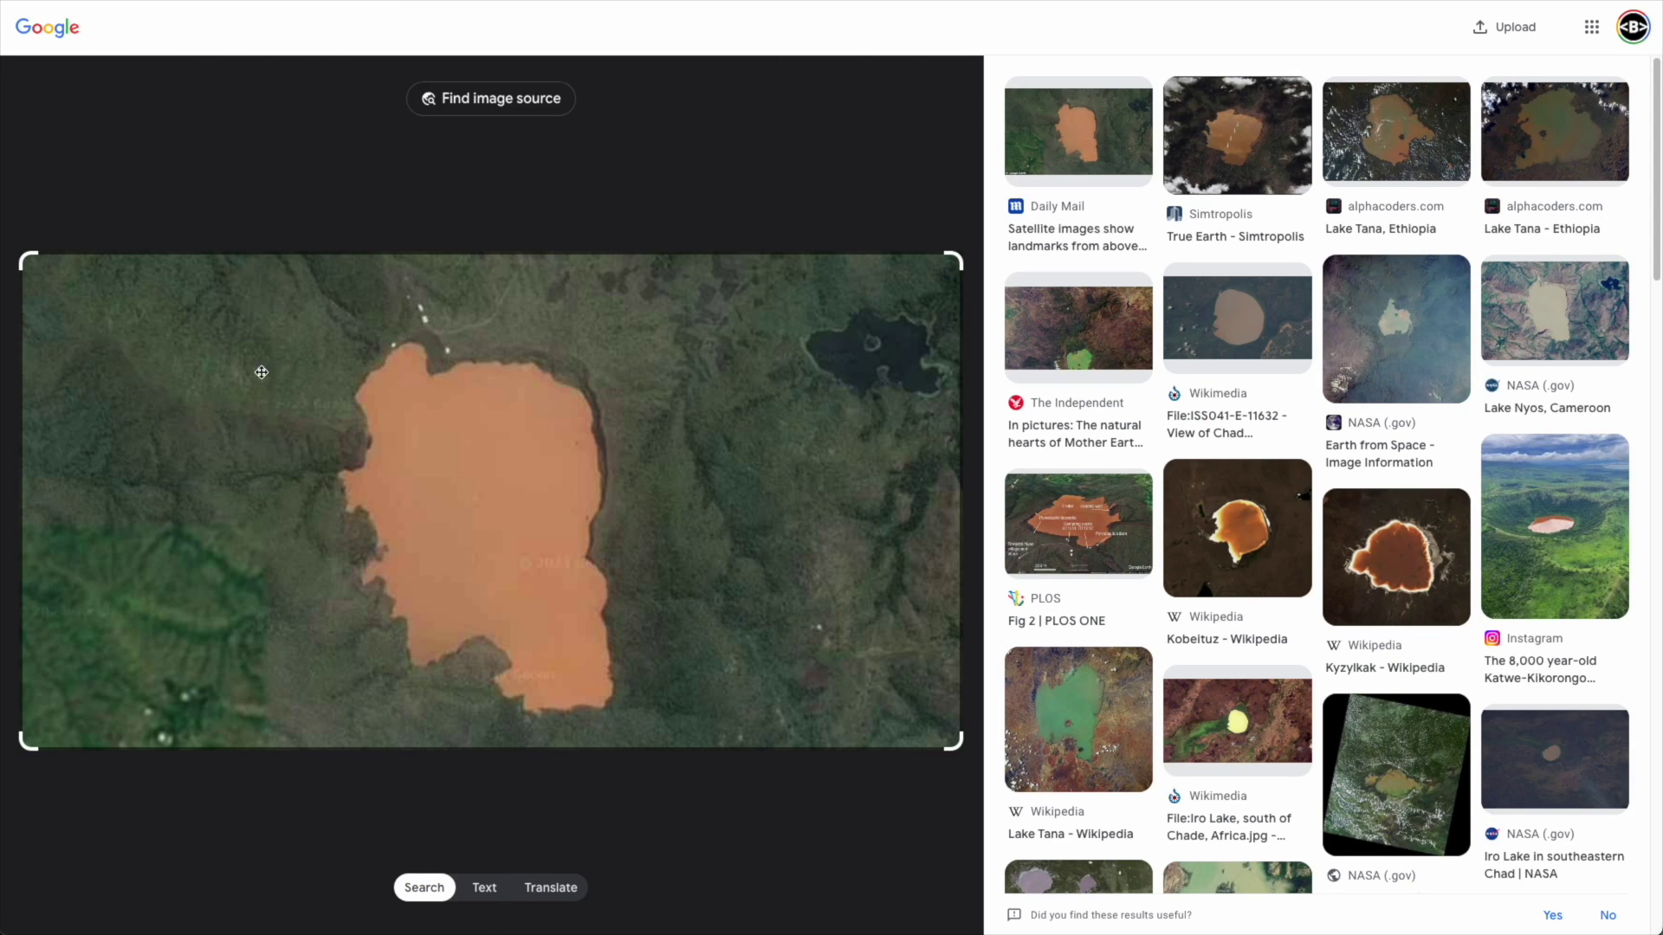
pyautogui.click(483, 100)
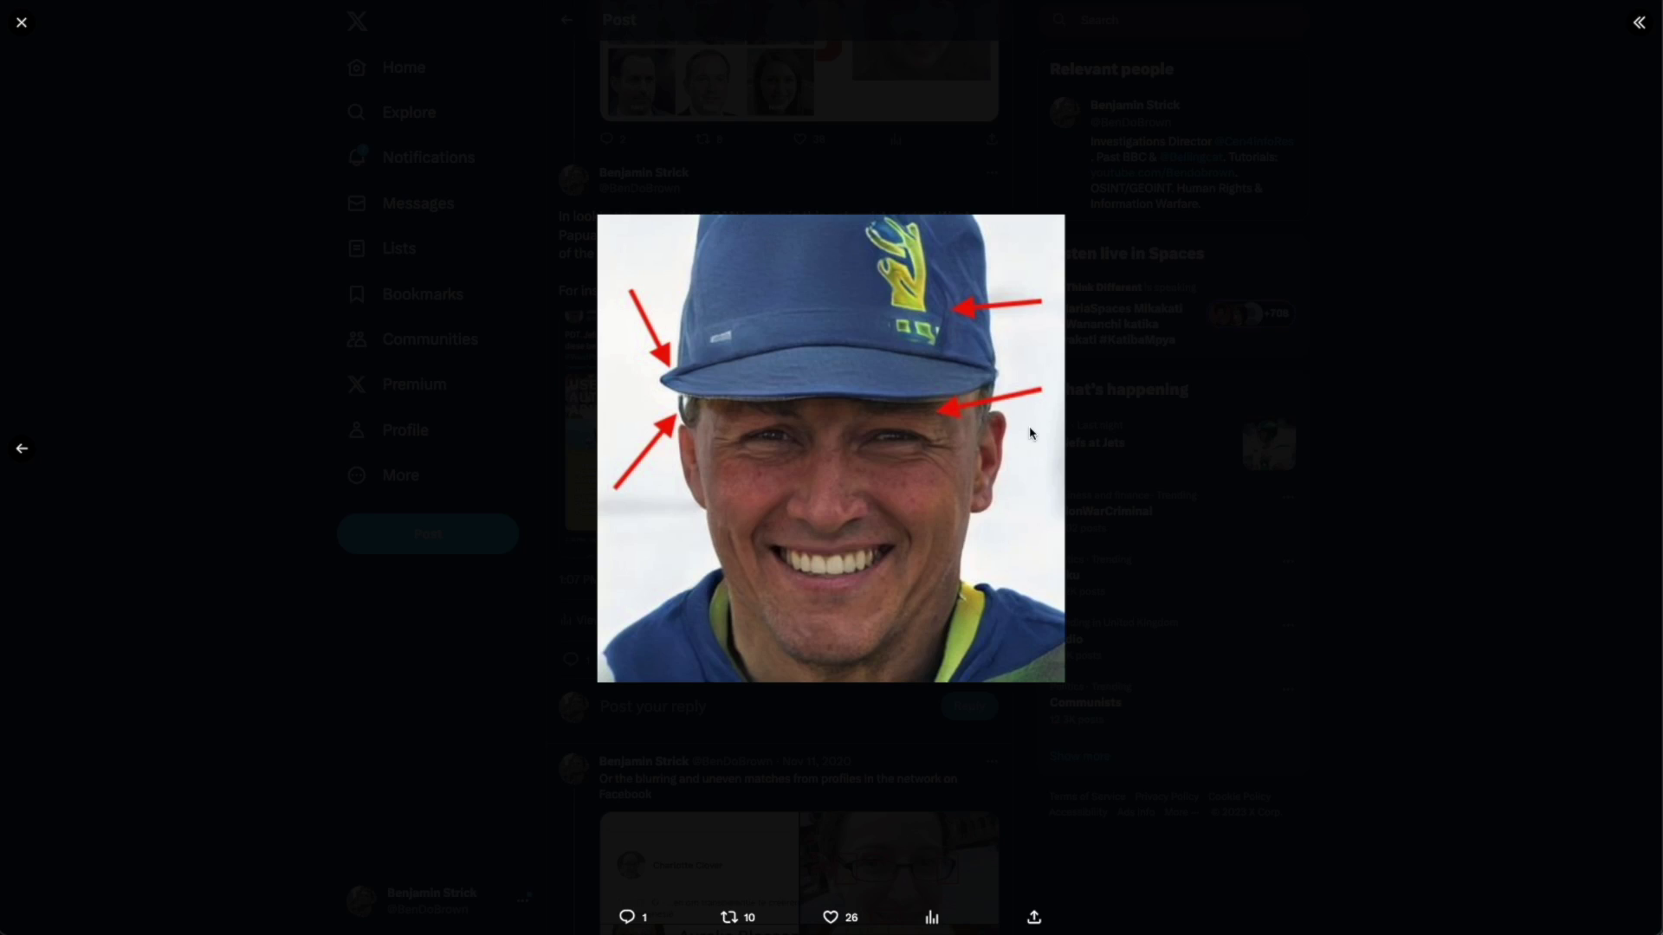
# Close the enlarged GAN face image in the X post, then reopen it to examine the marked flaws around the cap
pyautogui.click(1161, 416)
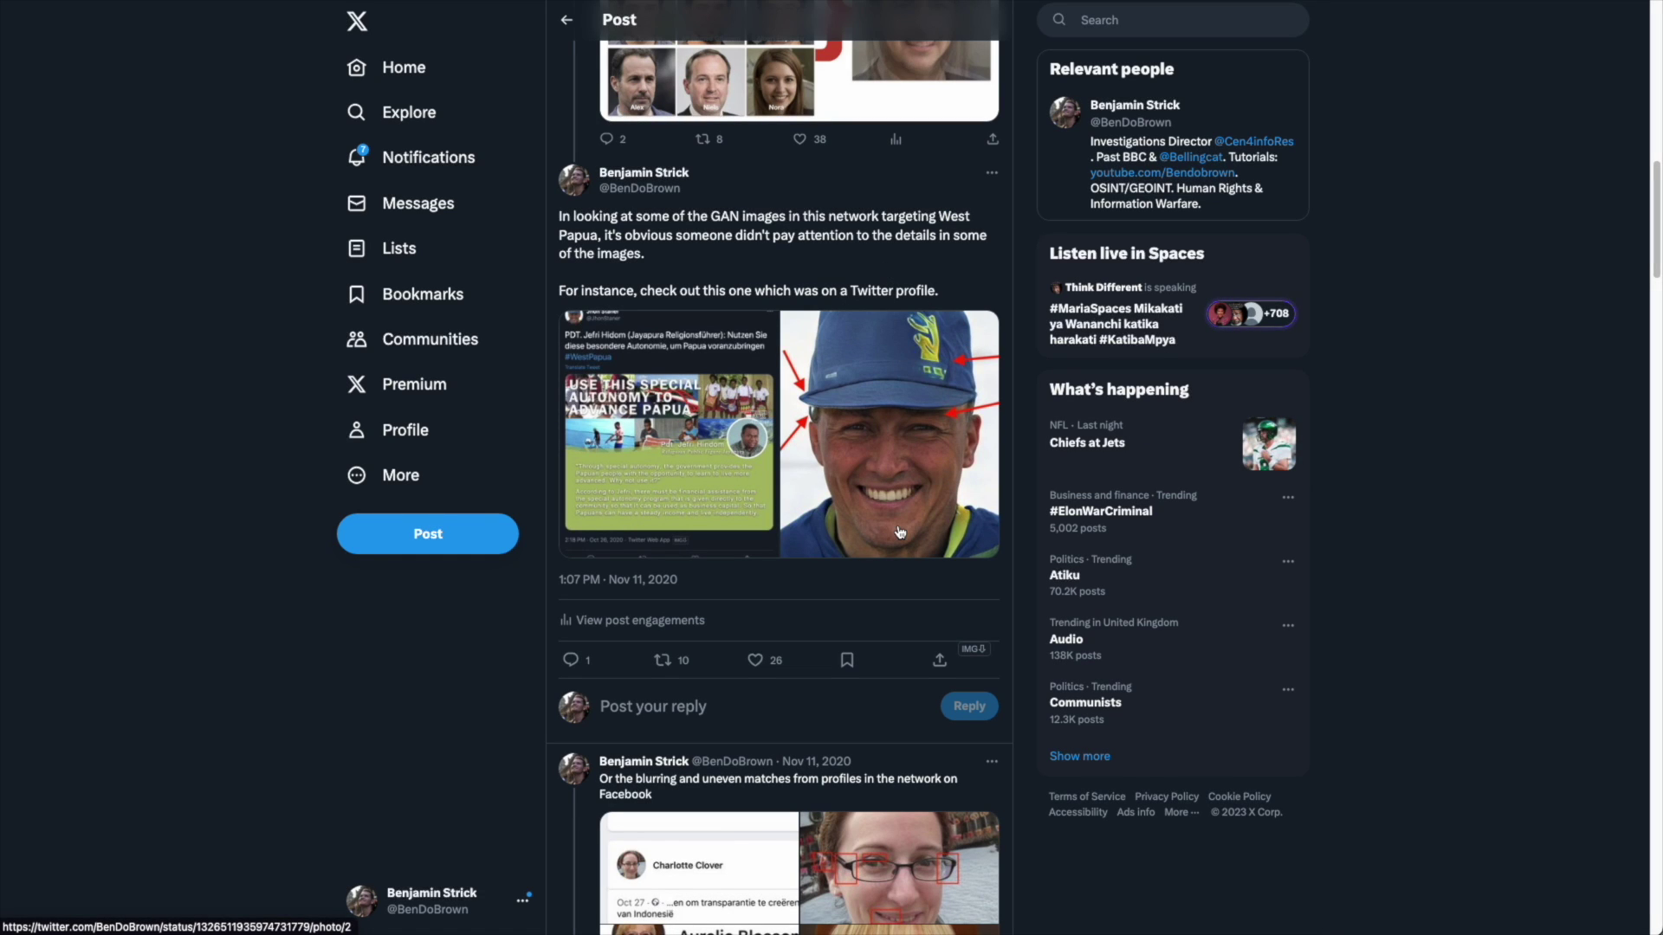
pyautogui.click(873, 424)
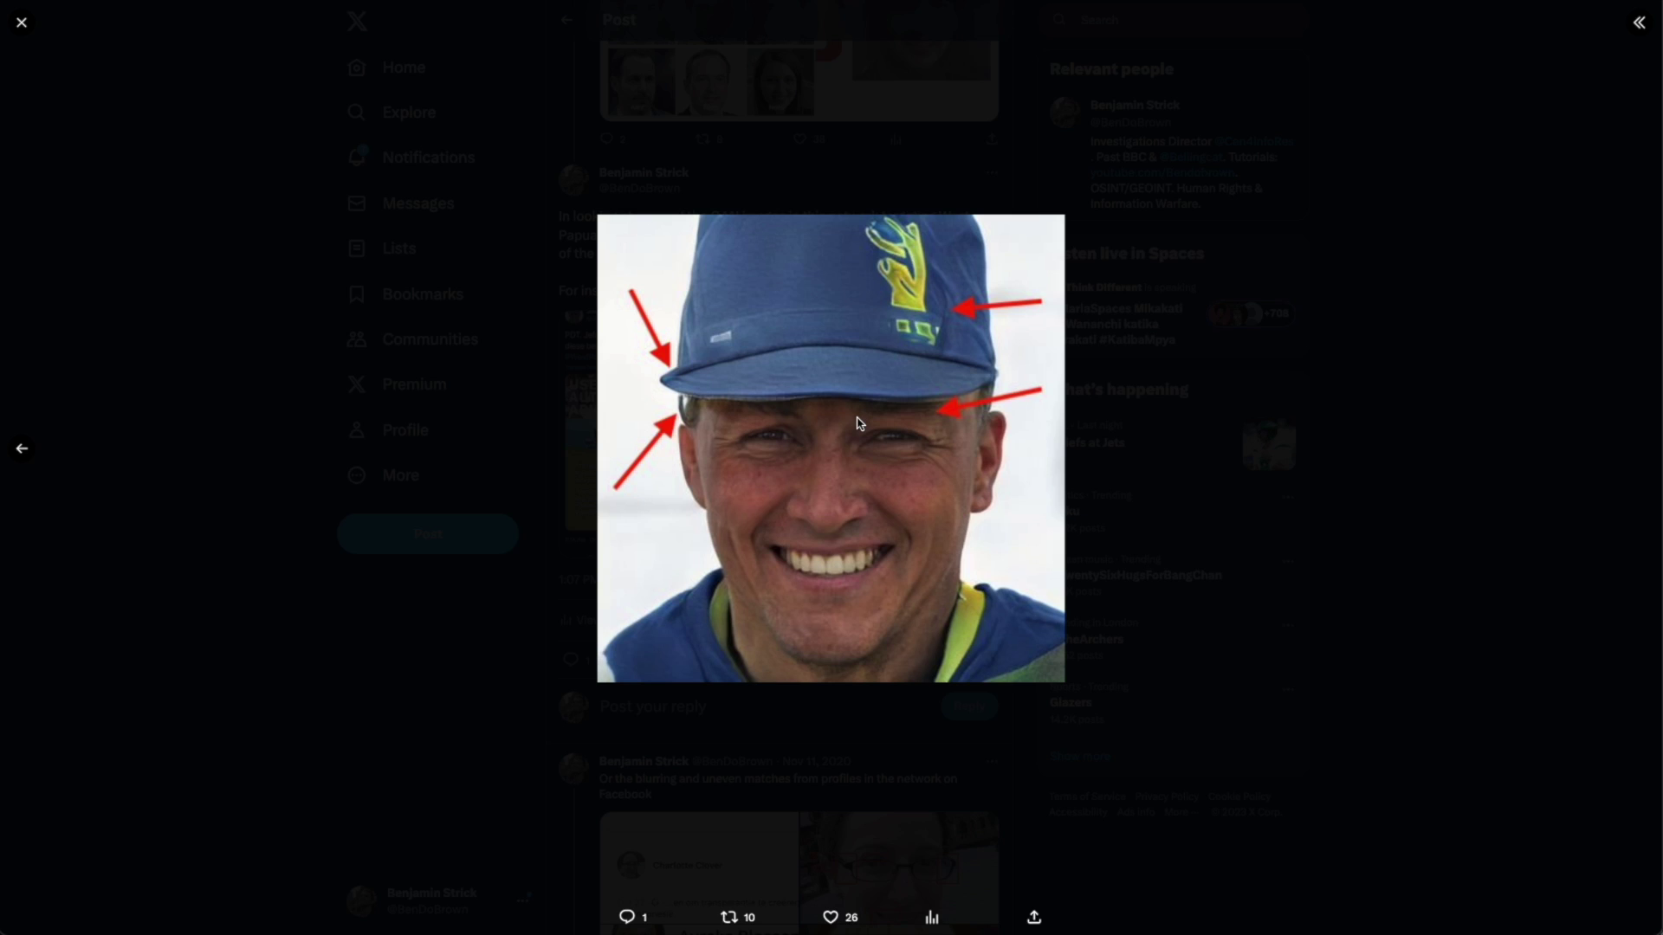
# Run a Google reverse image search on the enlarged GAN face image from the X post
pyautogui.click(833, 430)
pyautogui.rightClick(833, 402)
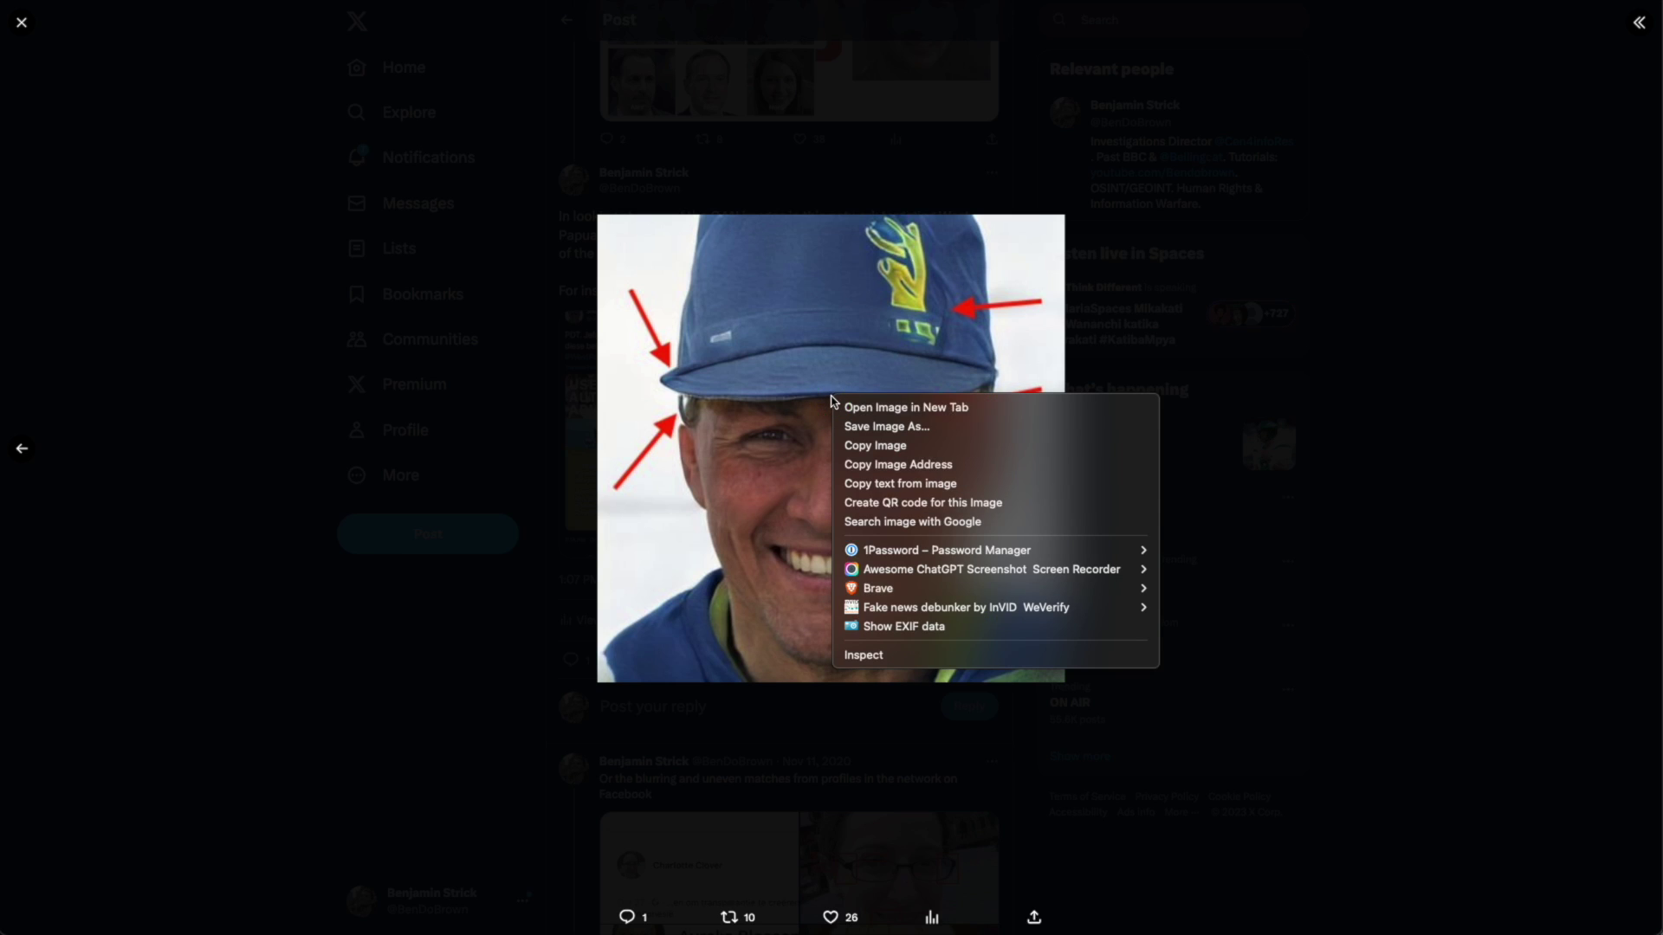
pyautogui.click(942, 522)
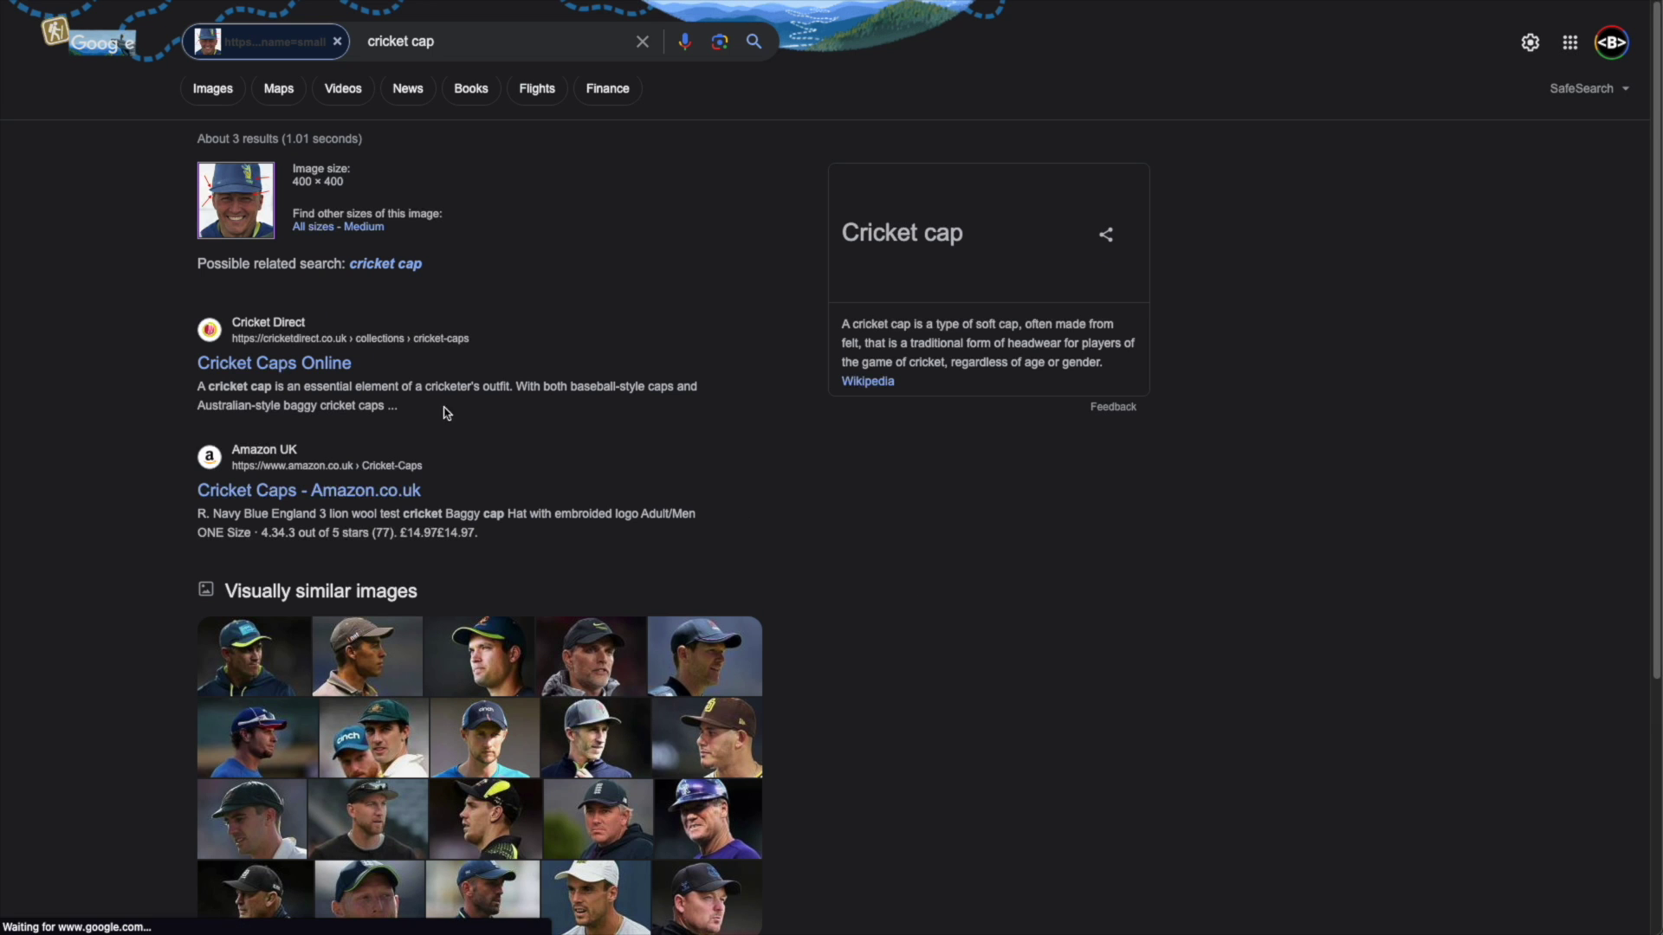
# Examine the Google results for the GAN face, including the visually similar images and the pages with matching images
pyautogui.scroll(-4, 354, 362)
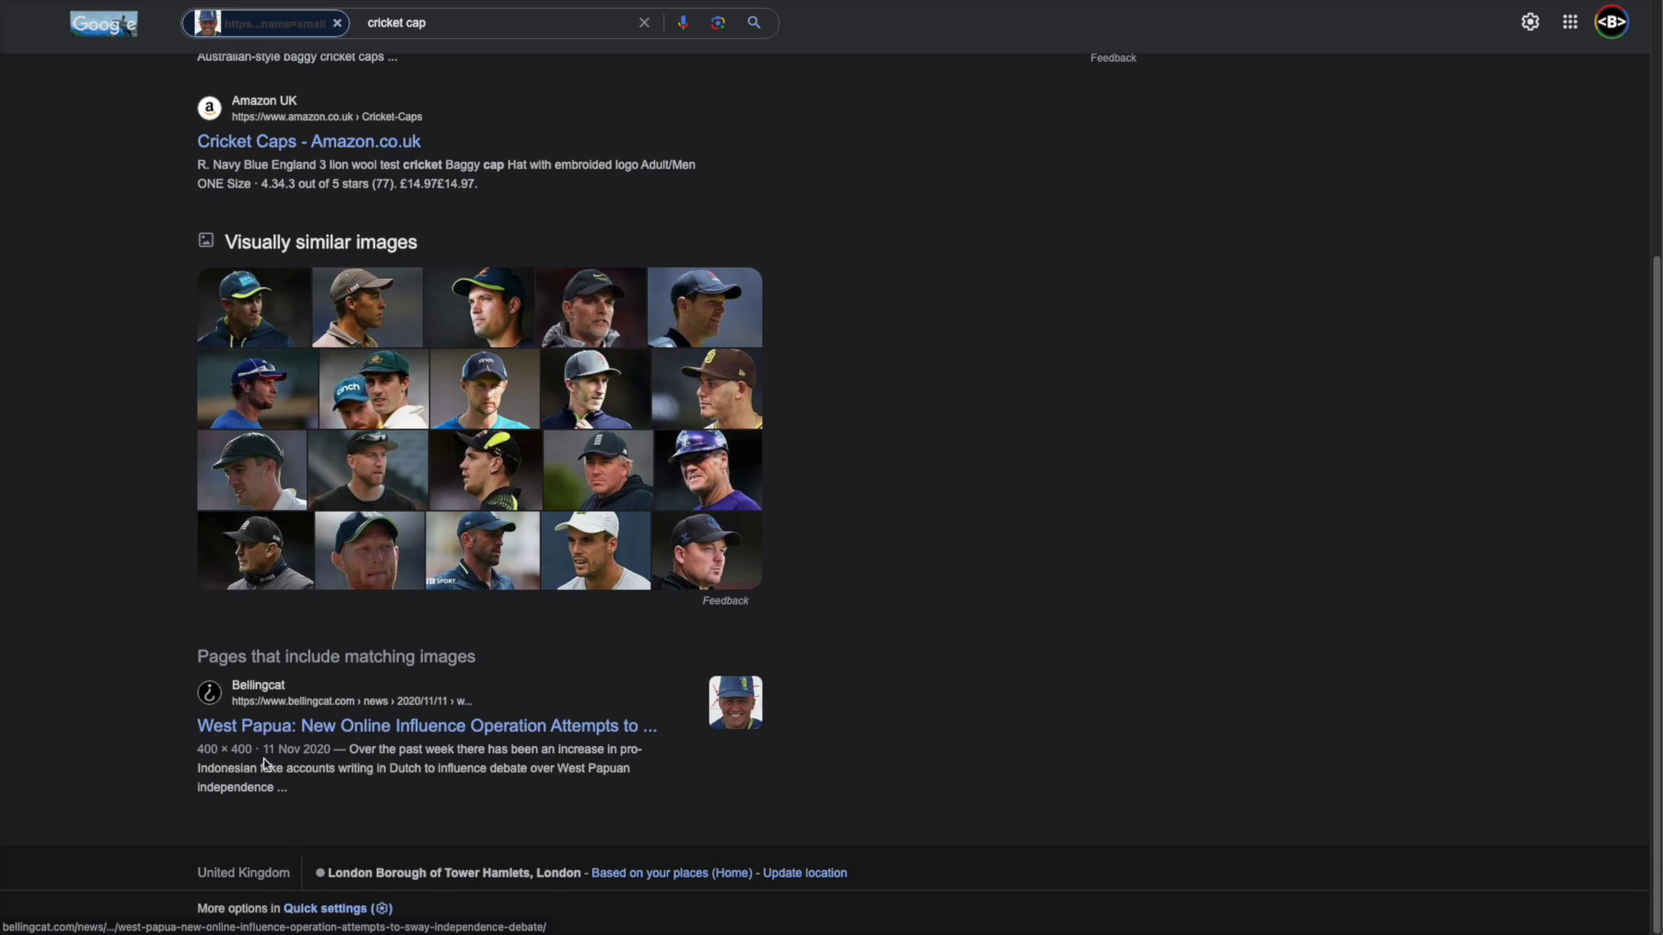
pyautogui.moveTo(329, 750)
pyautogui.mouseDown()
pyautogui.moveTo(297, 748)
pyautogui.moveTo(326, 748)
pyautogui.mouseUp()
pyautogui.click(499, 768)
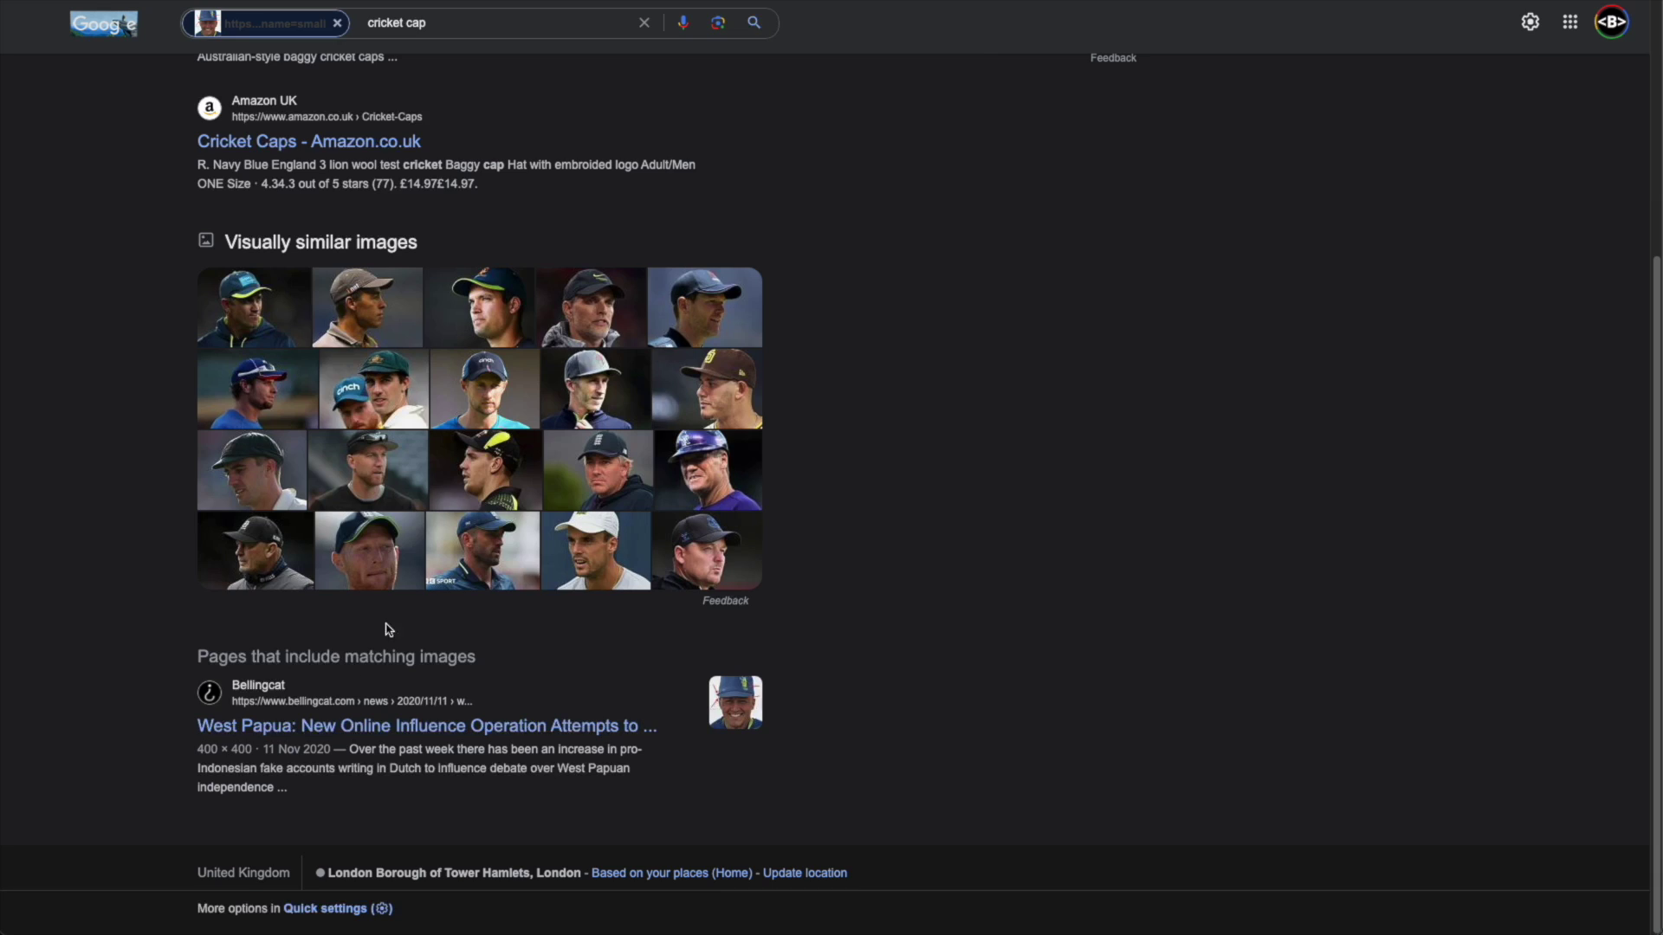
pyautogui.scroll(5, 386, 631)
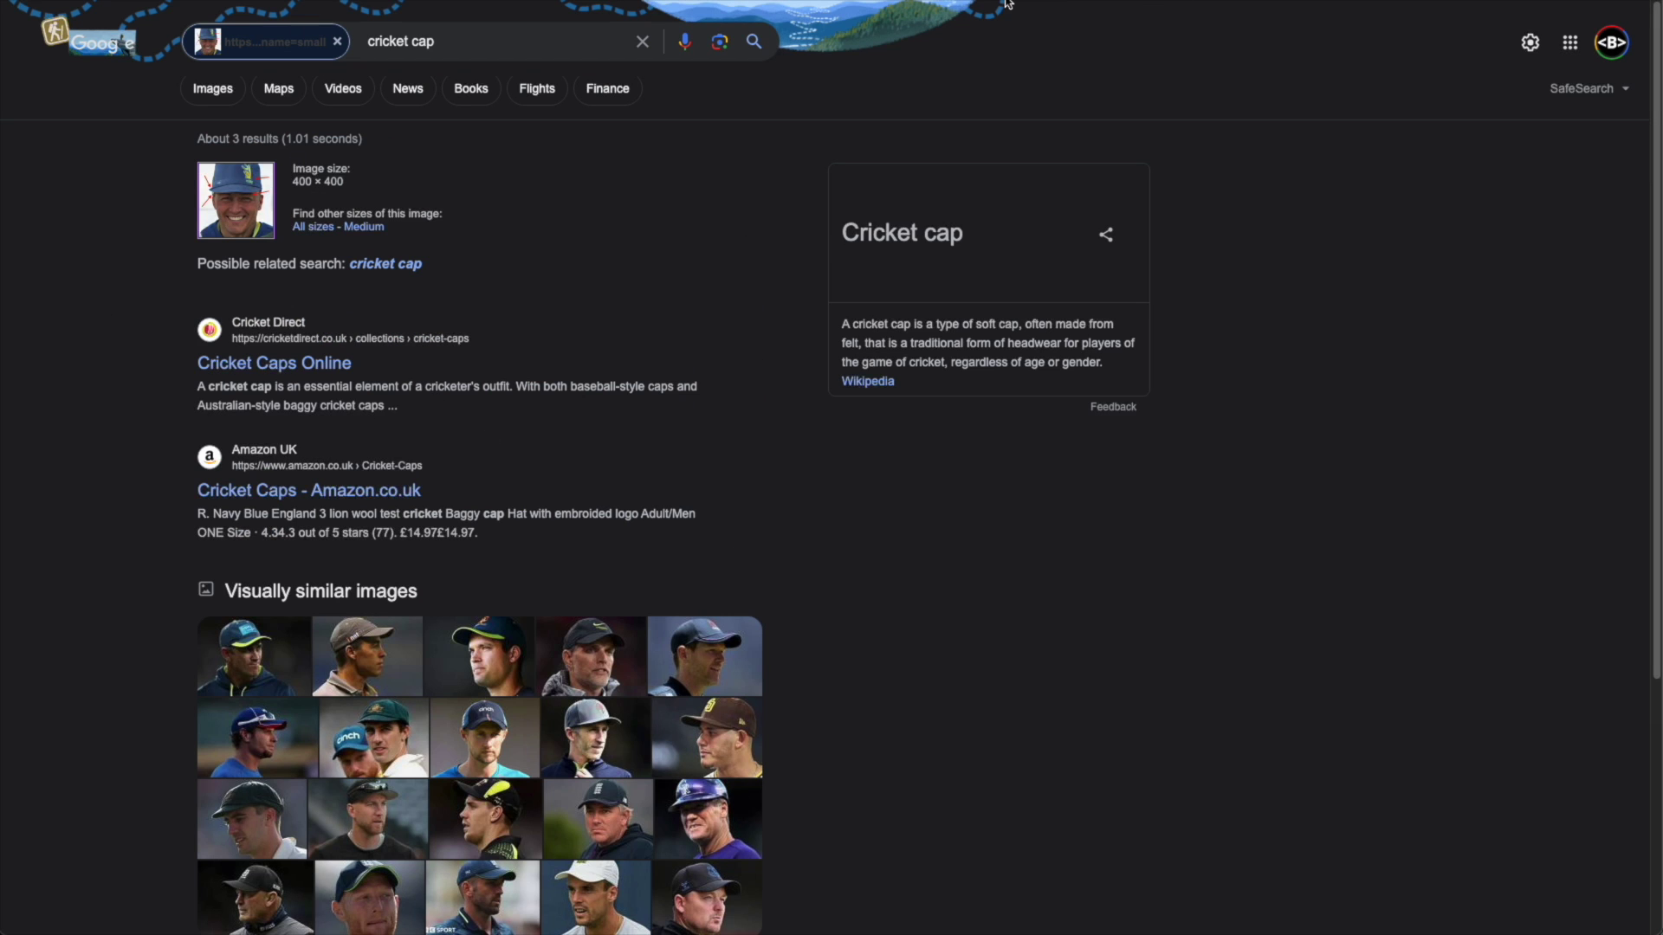
pyautogui.scroll(-4, 716, 683)
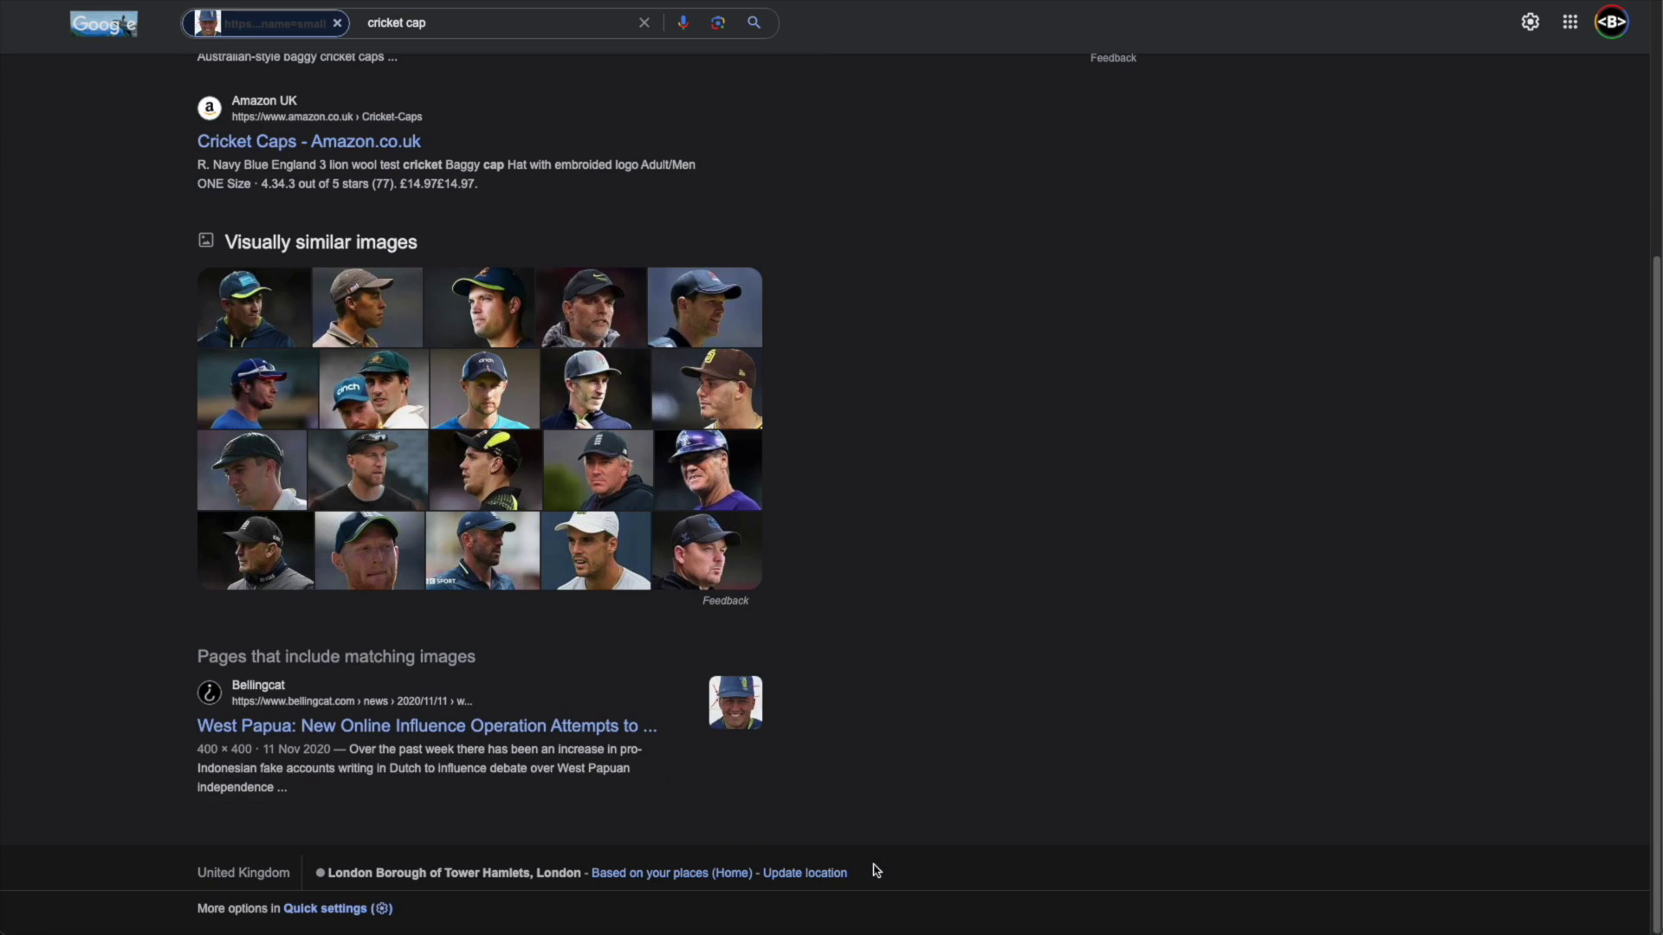
pyautogui.scroll(4, 880, 672)
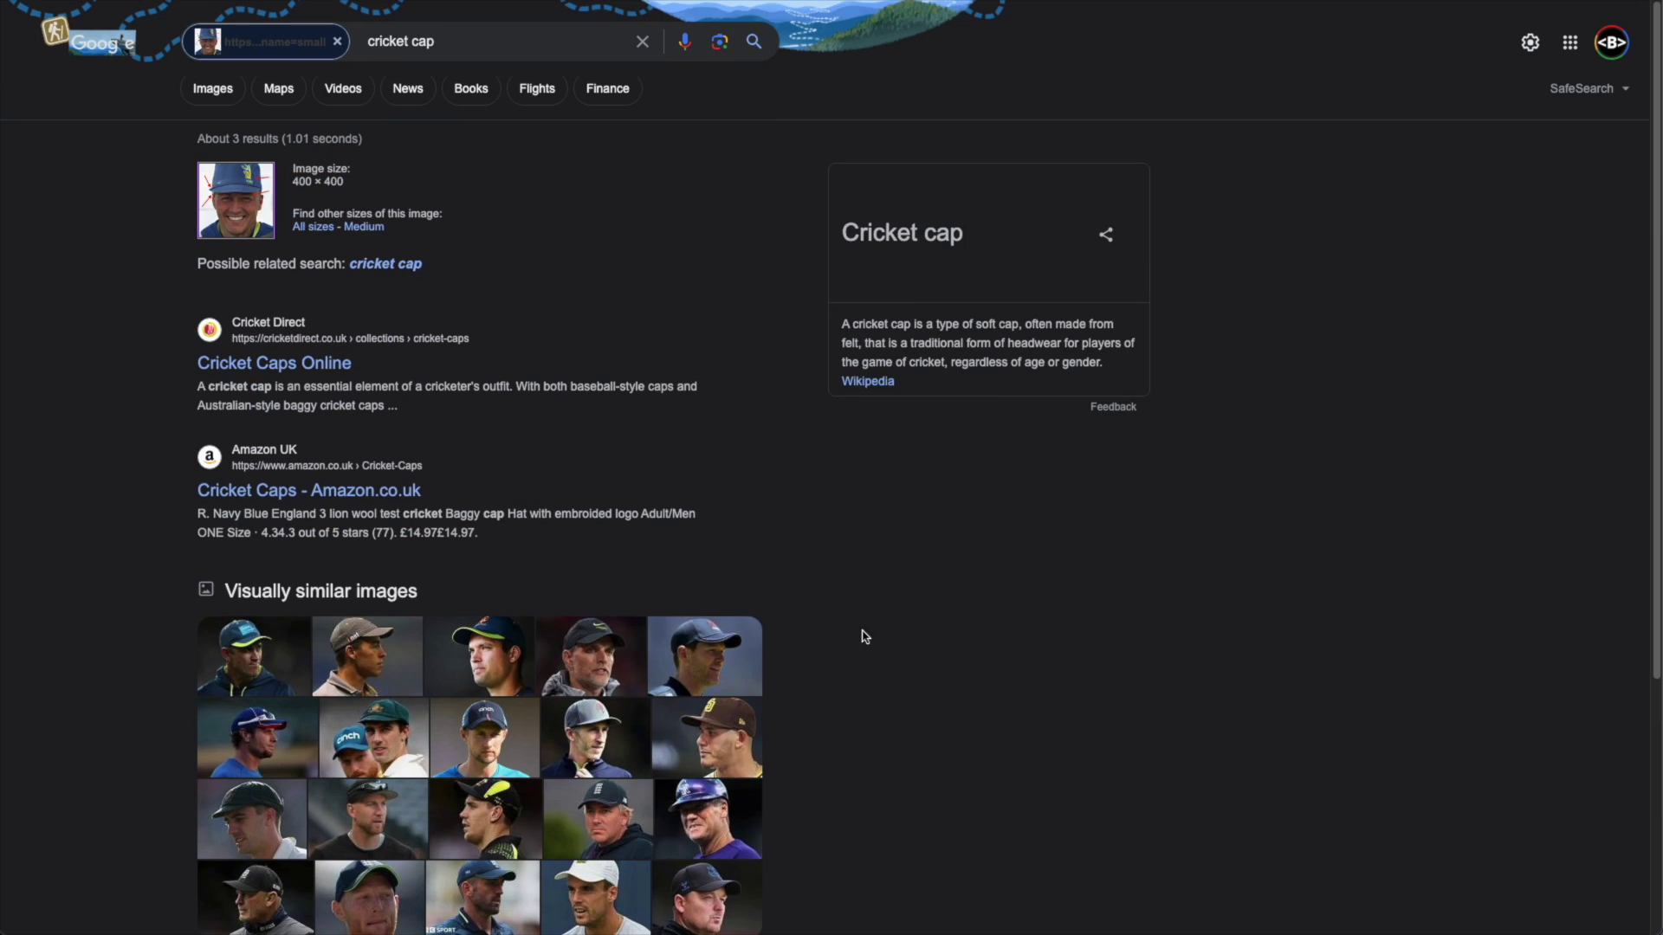
pyautogui.scroll(-4, 648, 798)
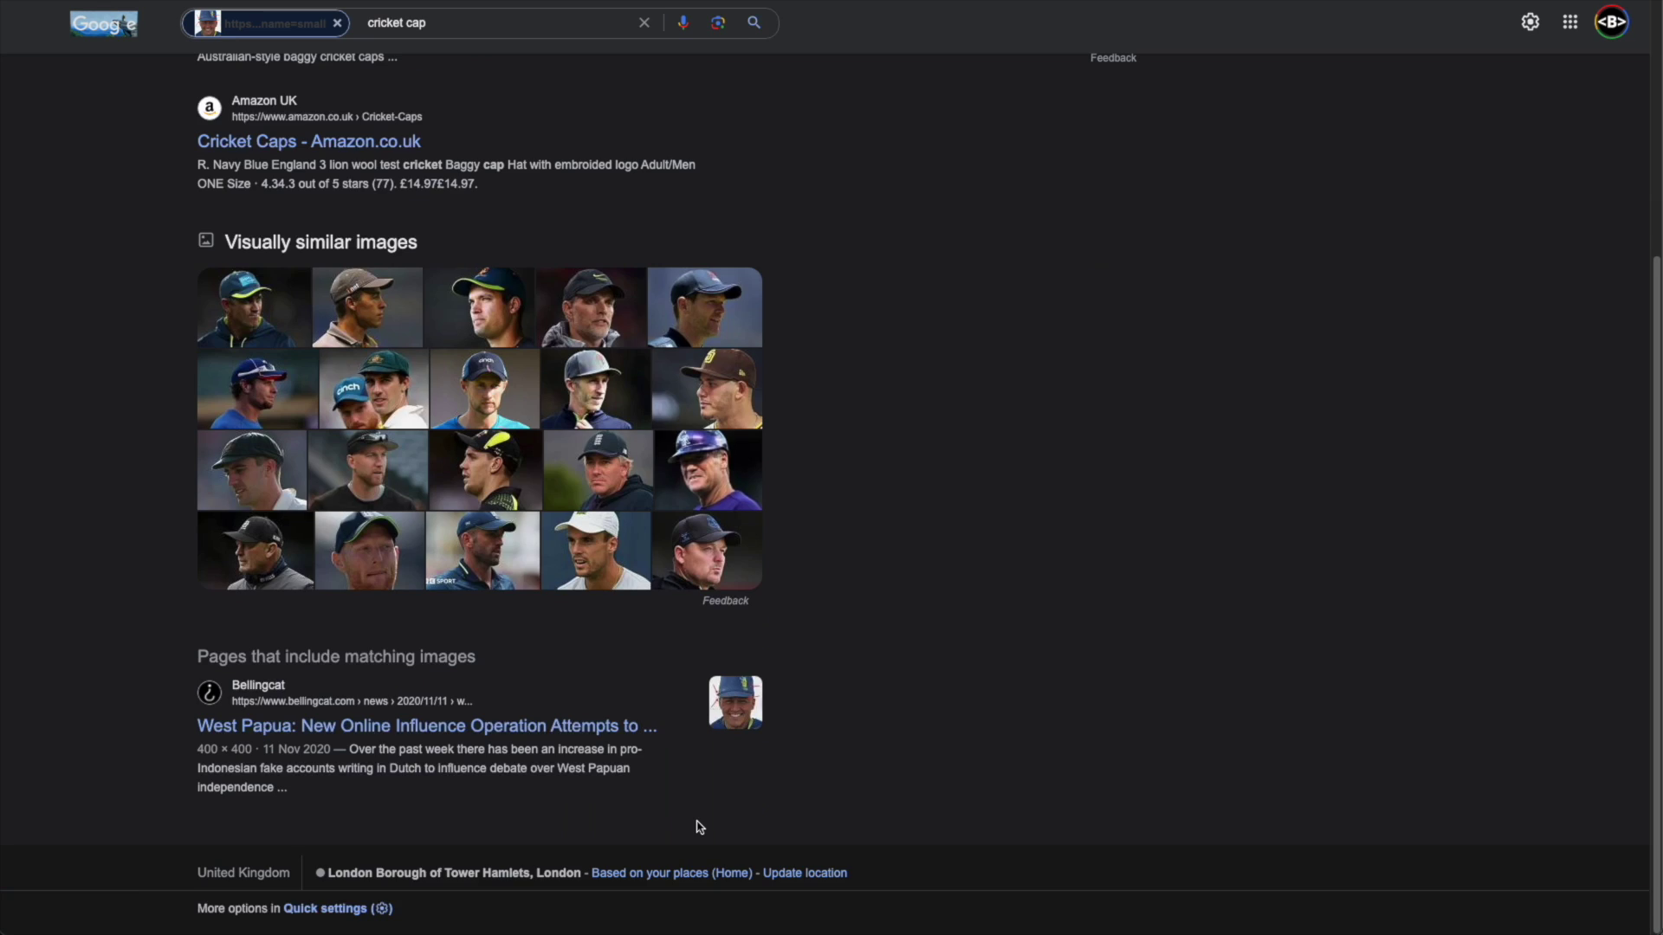
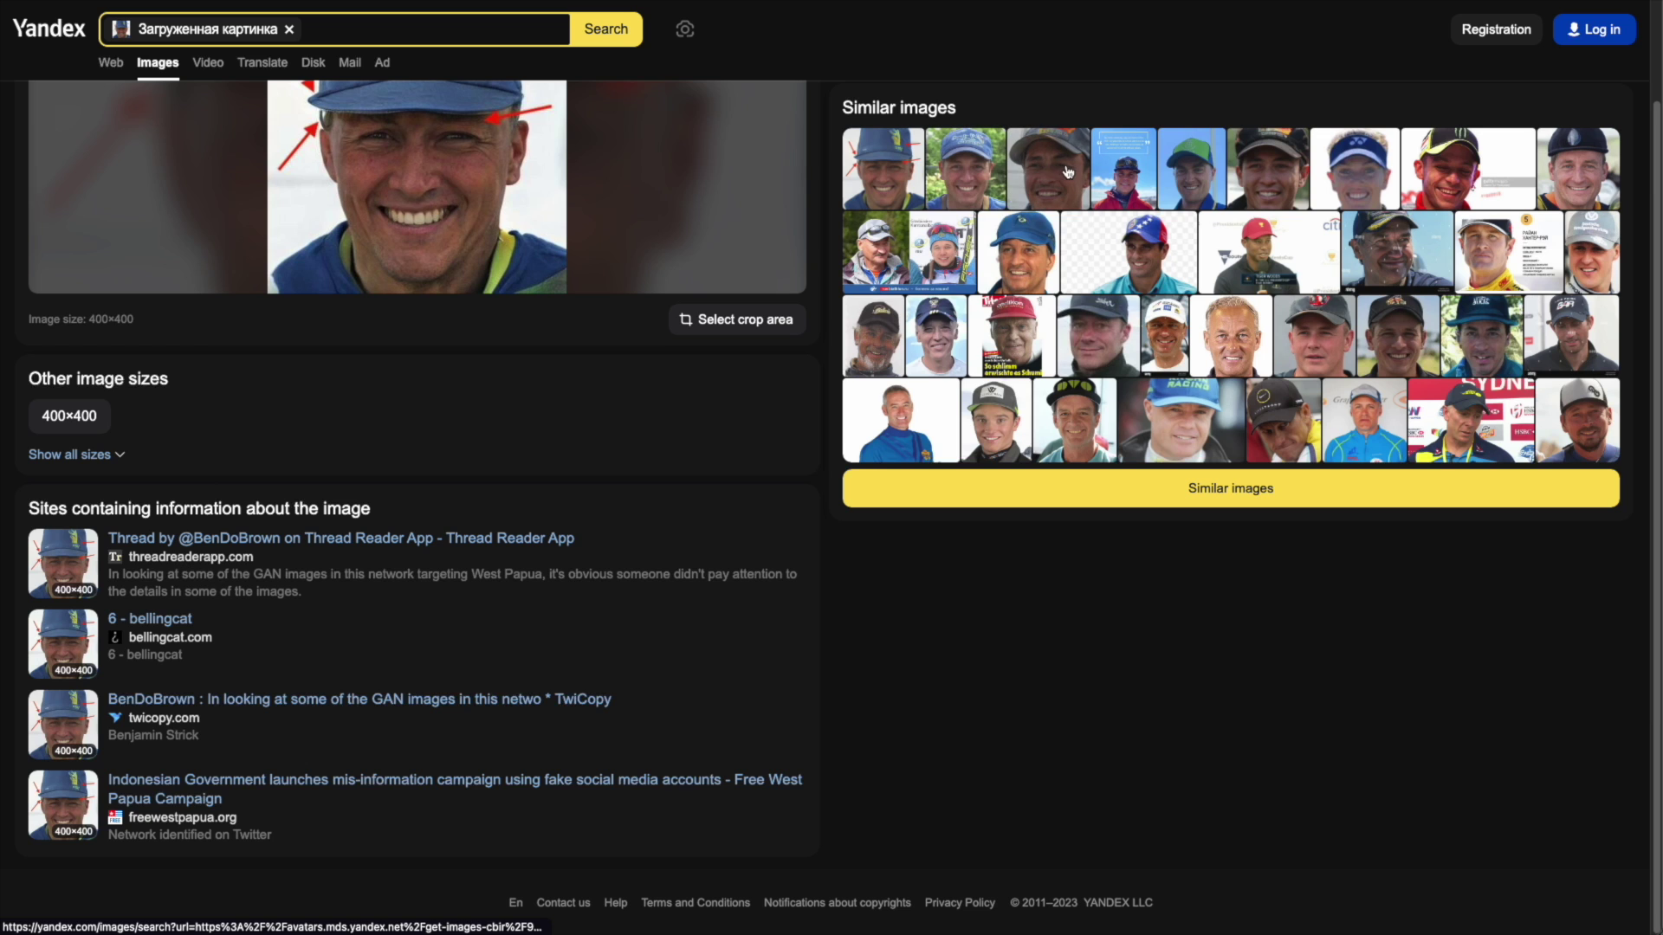
# Show all of Yandex's similar images and inspect the match of a smiling man in a blue cap against greenery
pyautogui.scroll(2, 431, 197)
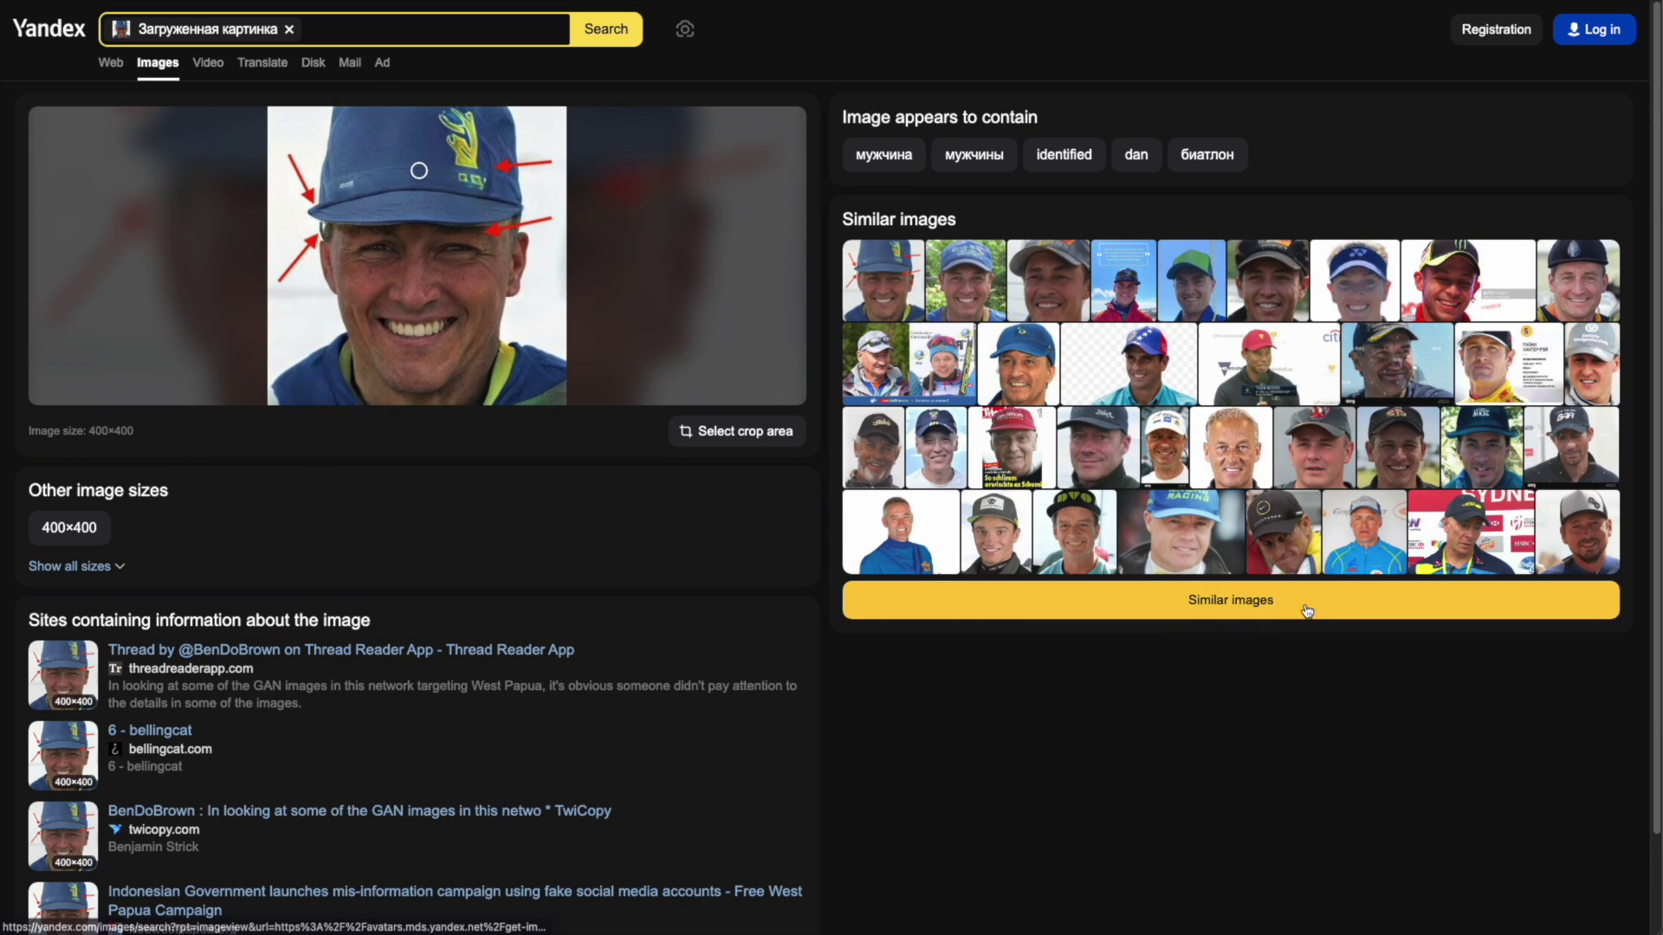
pyautogui.click(1254, 602)
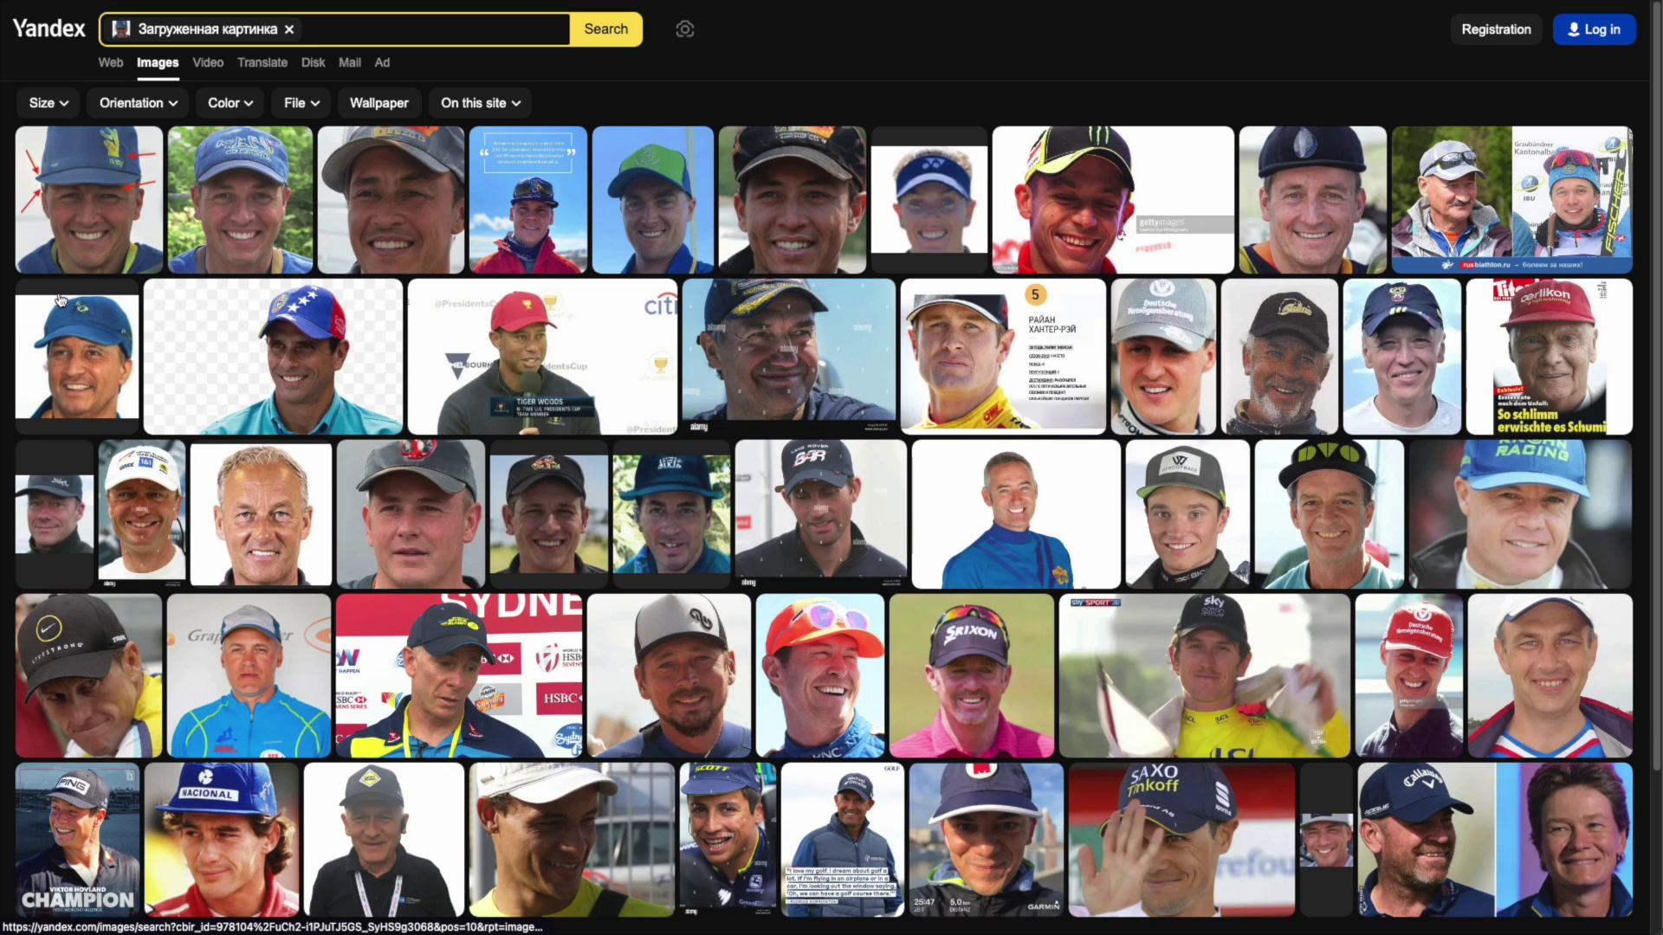
pyautogui.moveTo(84, 209)
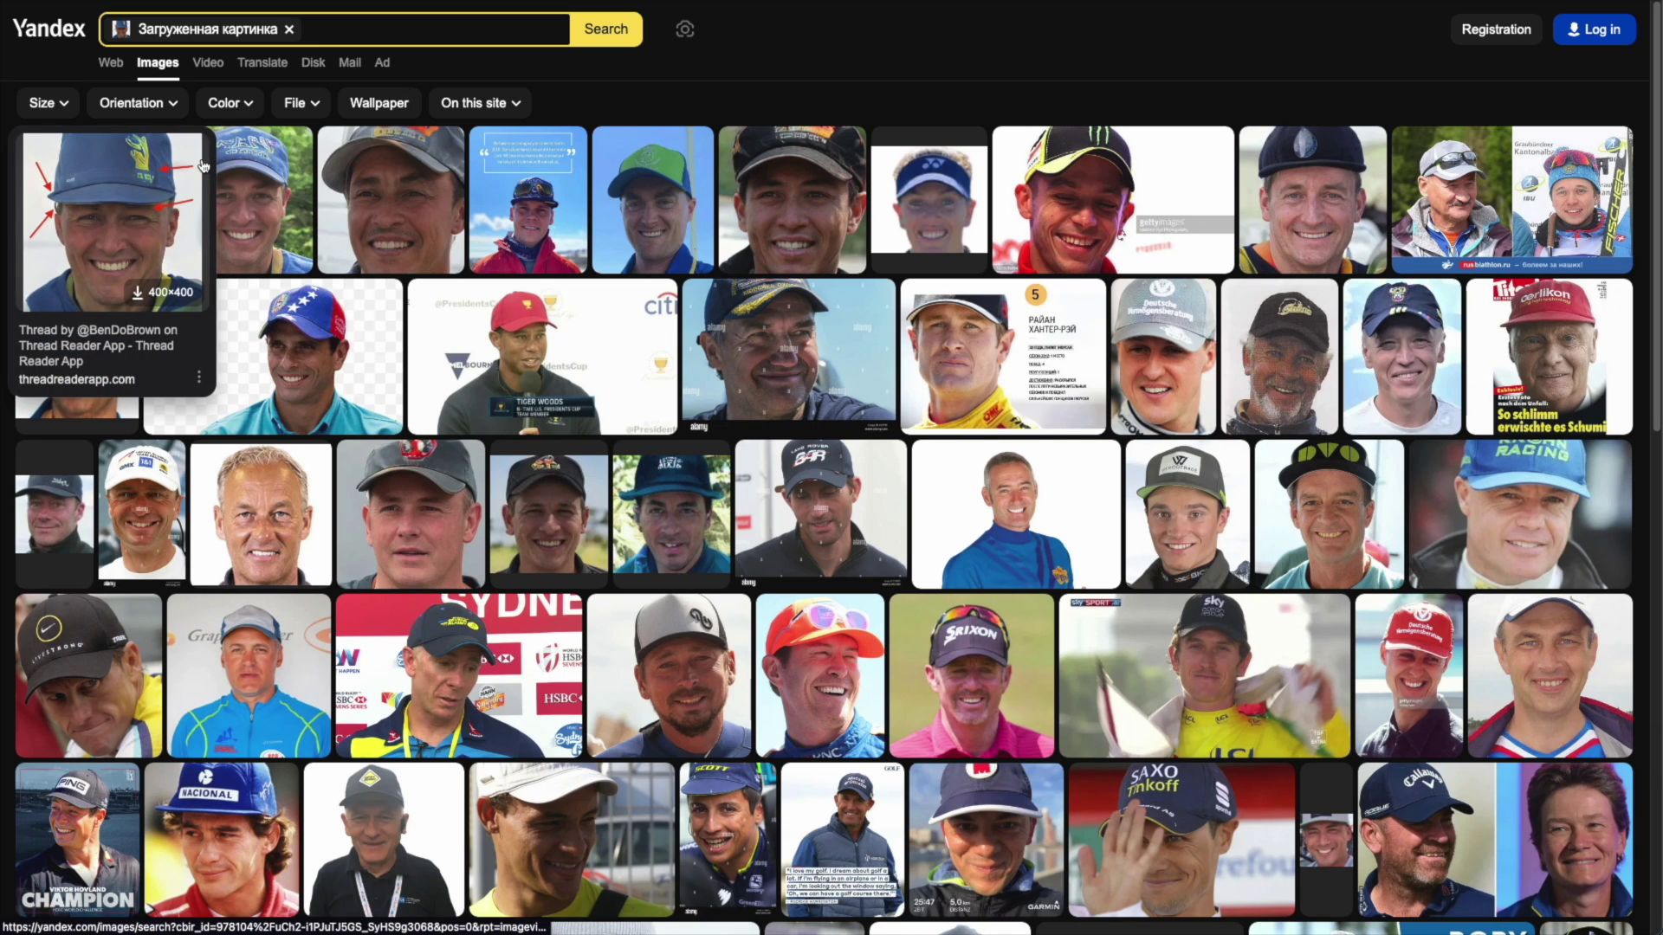
pyautogui.click(231, 205)
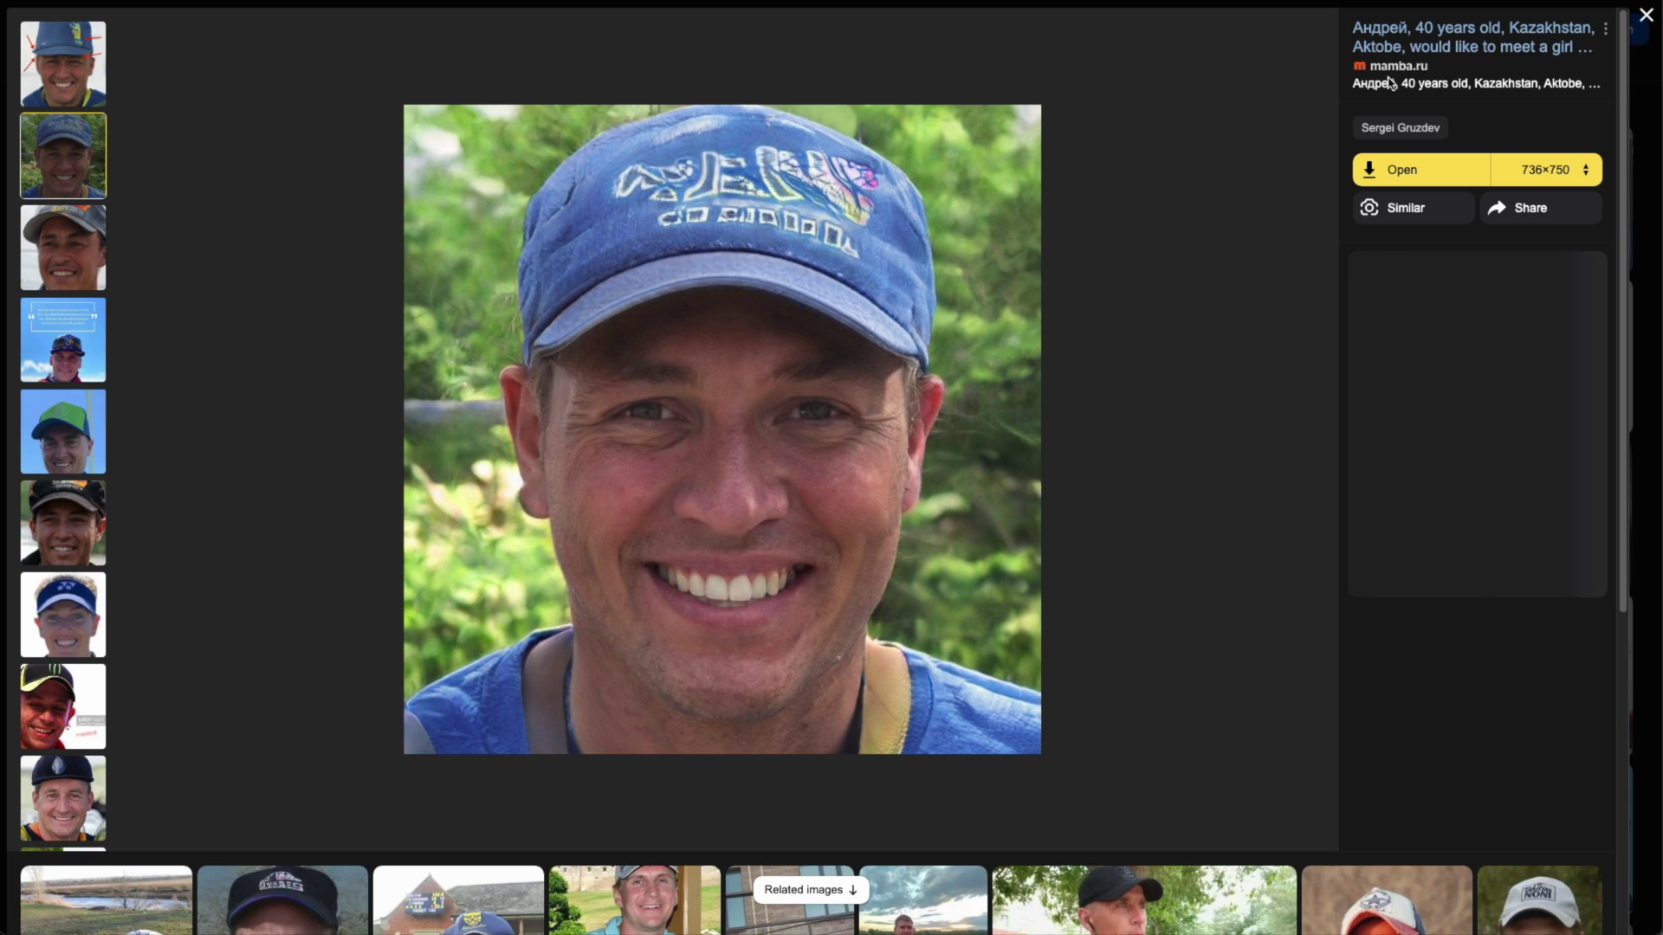
pyautogui.click(1647, 17)
# Inspect two more Yandex matches, the man in the dark blue hat and the man in the bright blue cap, closing each preview
pyautogui.click(693, 468)
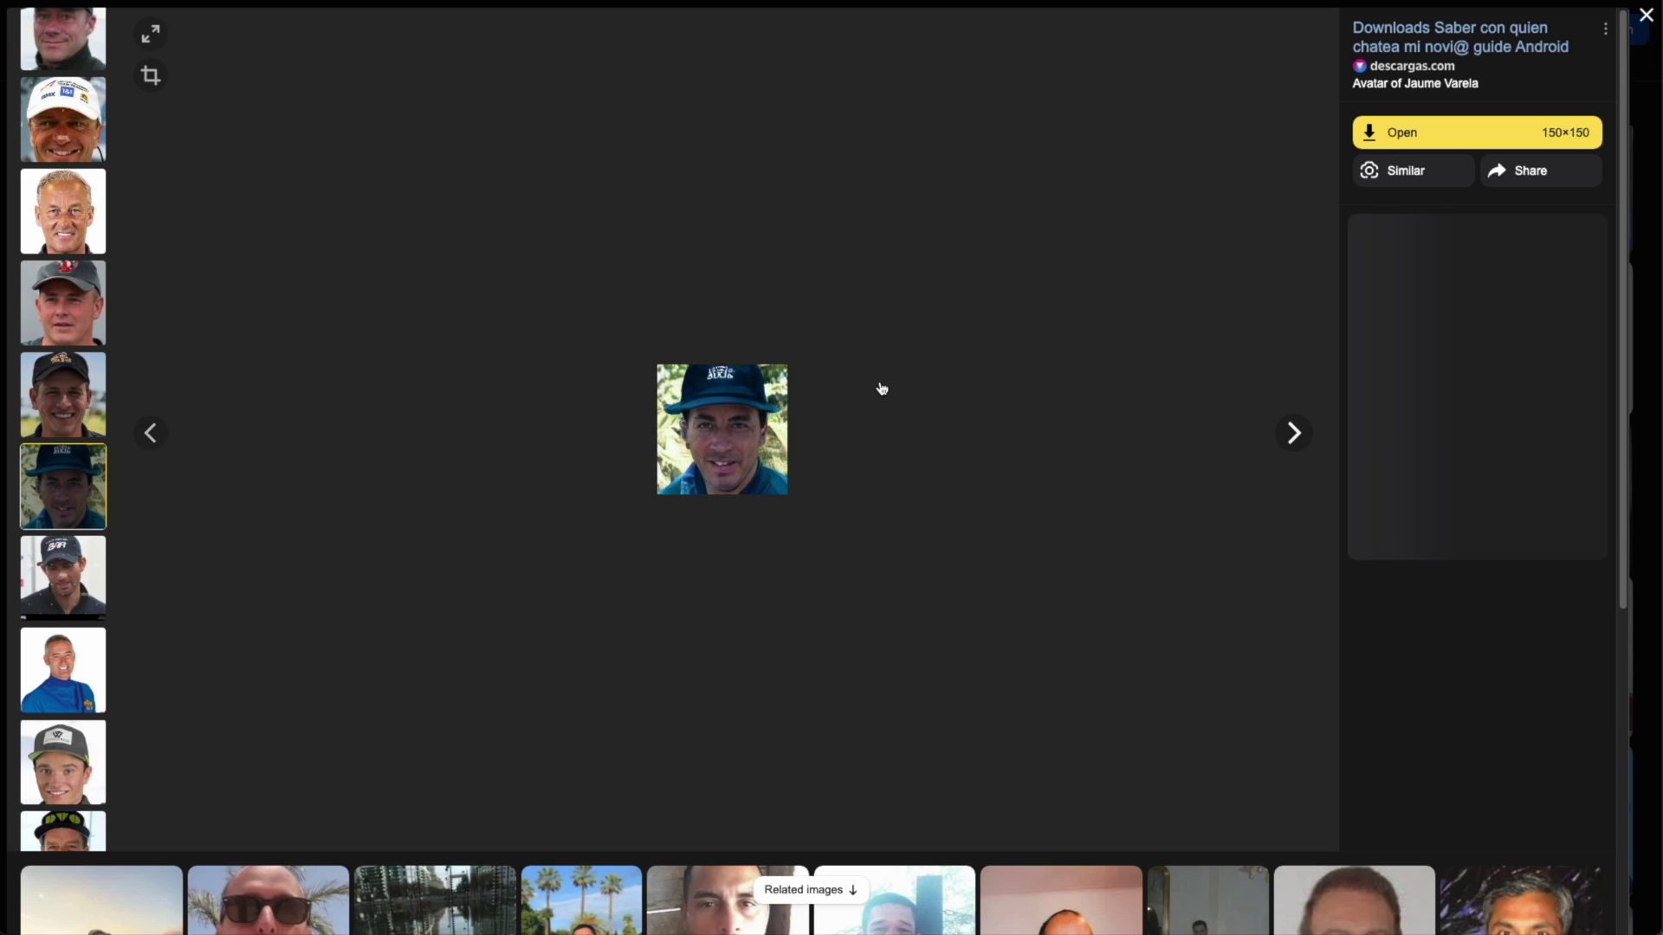
pyautogui.click(1647, 17)
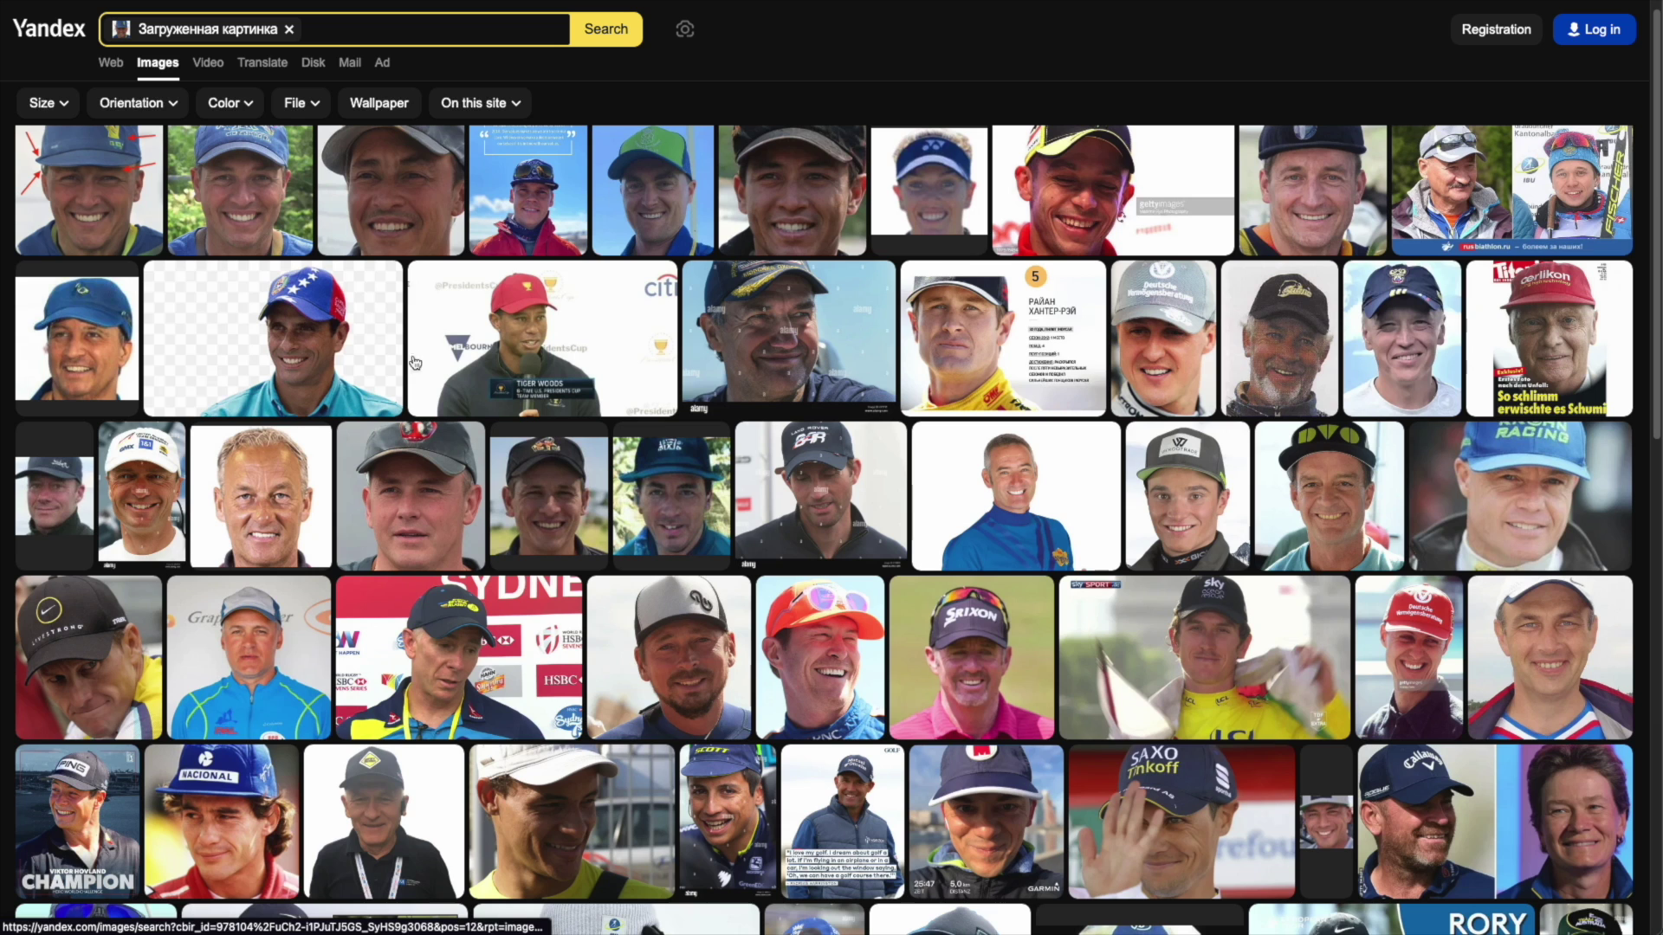
pyautogui.moveTo(88, 339)
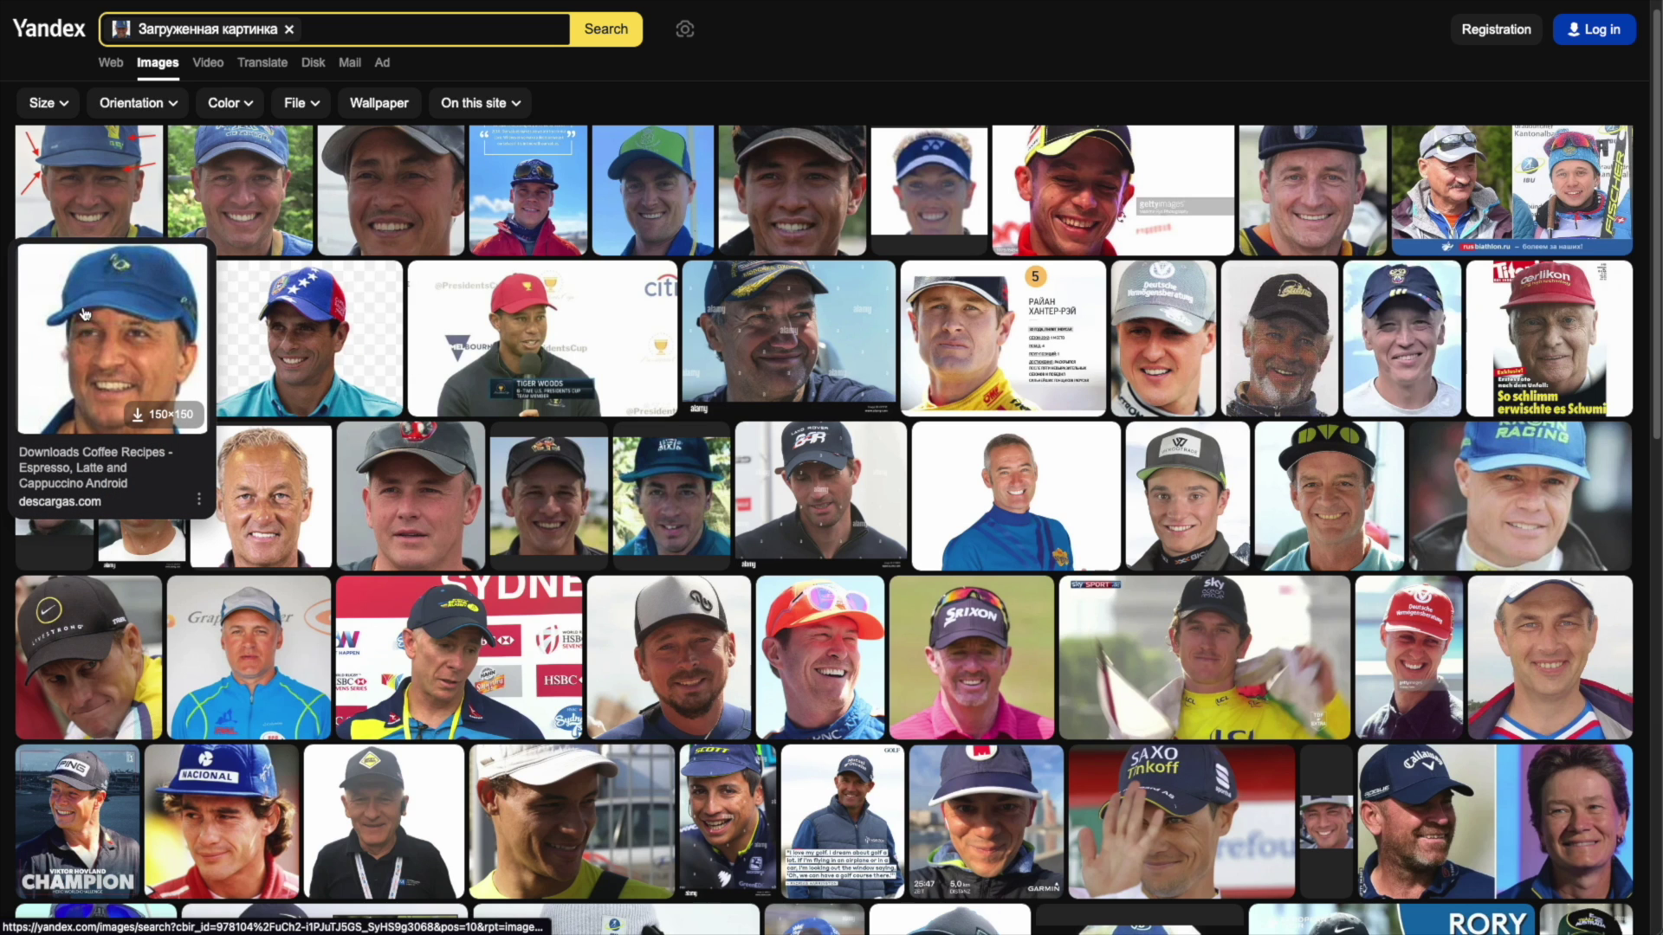
pyautogui.click(84, 317)
pyautogui.press('Escape')
# Browse further through the Yandex similar images of men wearing caps
pyautogui.moveTo(946, 624)
pyautogui.scroll(-5, 947, 624)
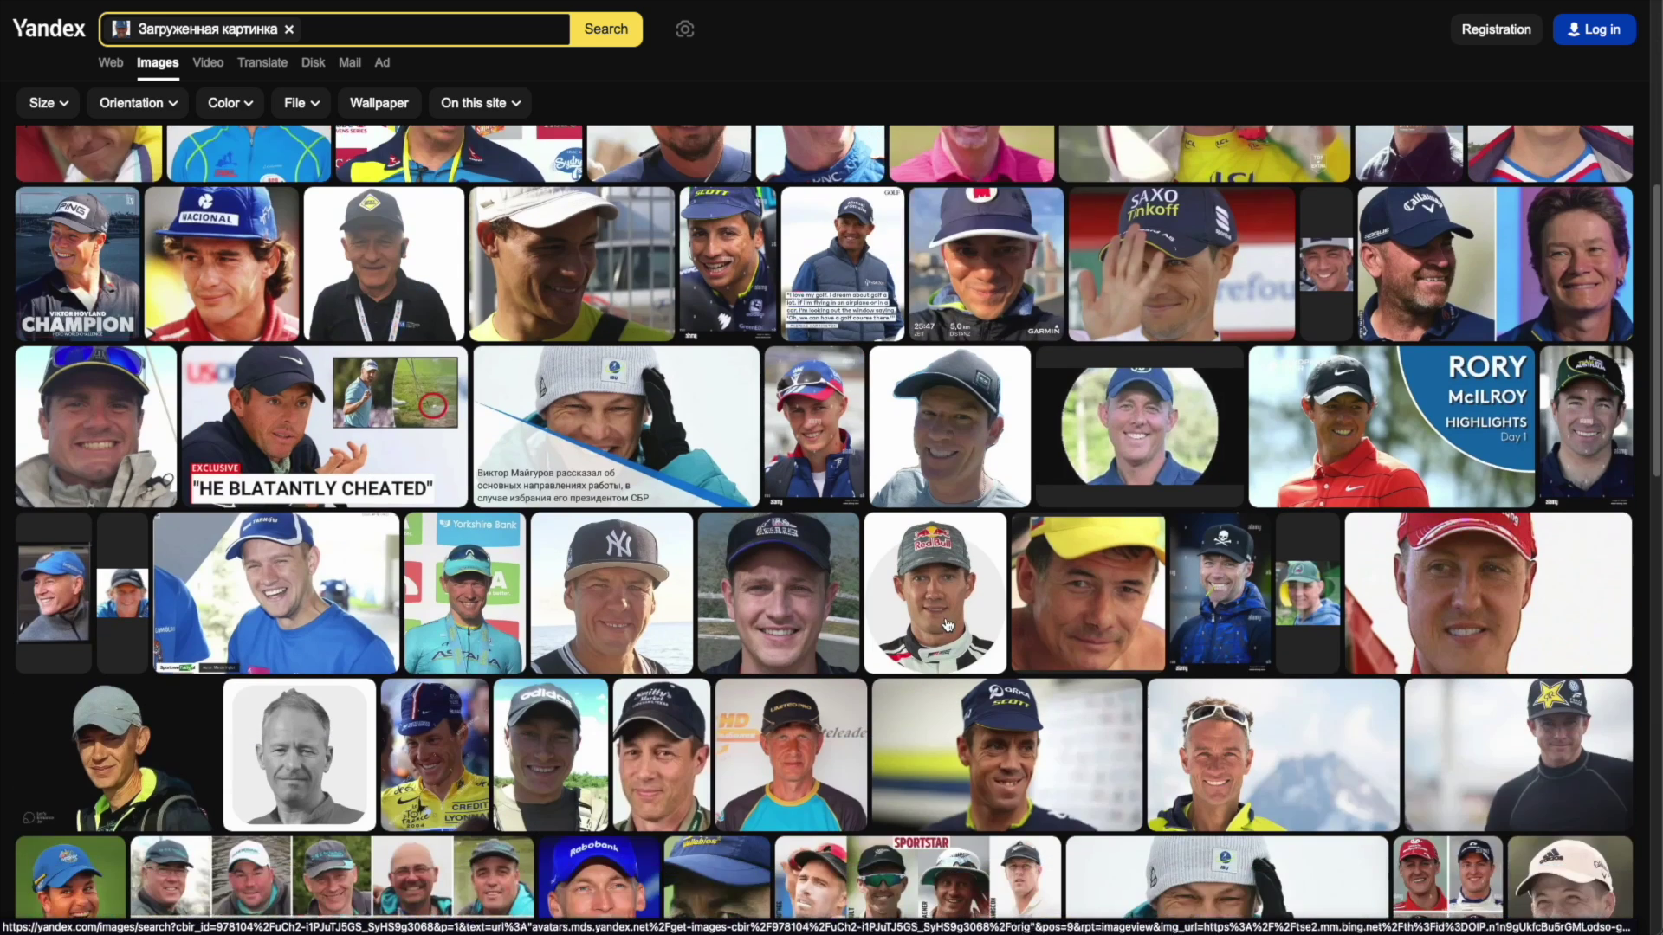
pyautogui.scroll(-4, 349, 638)
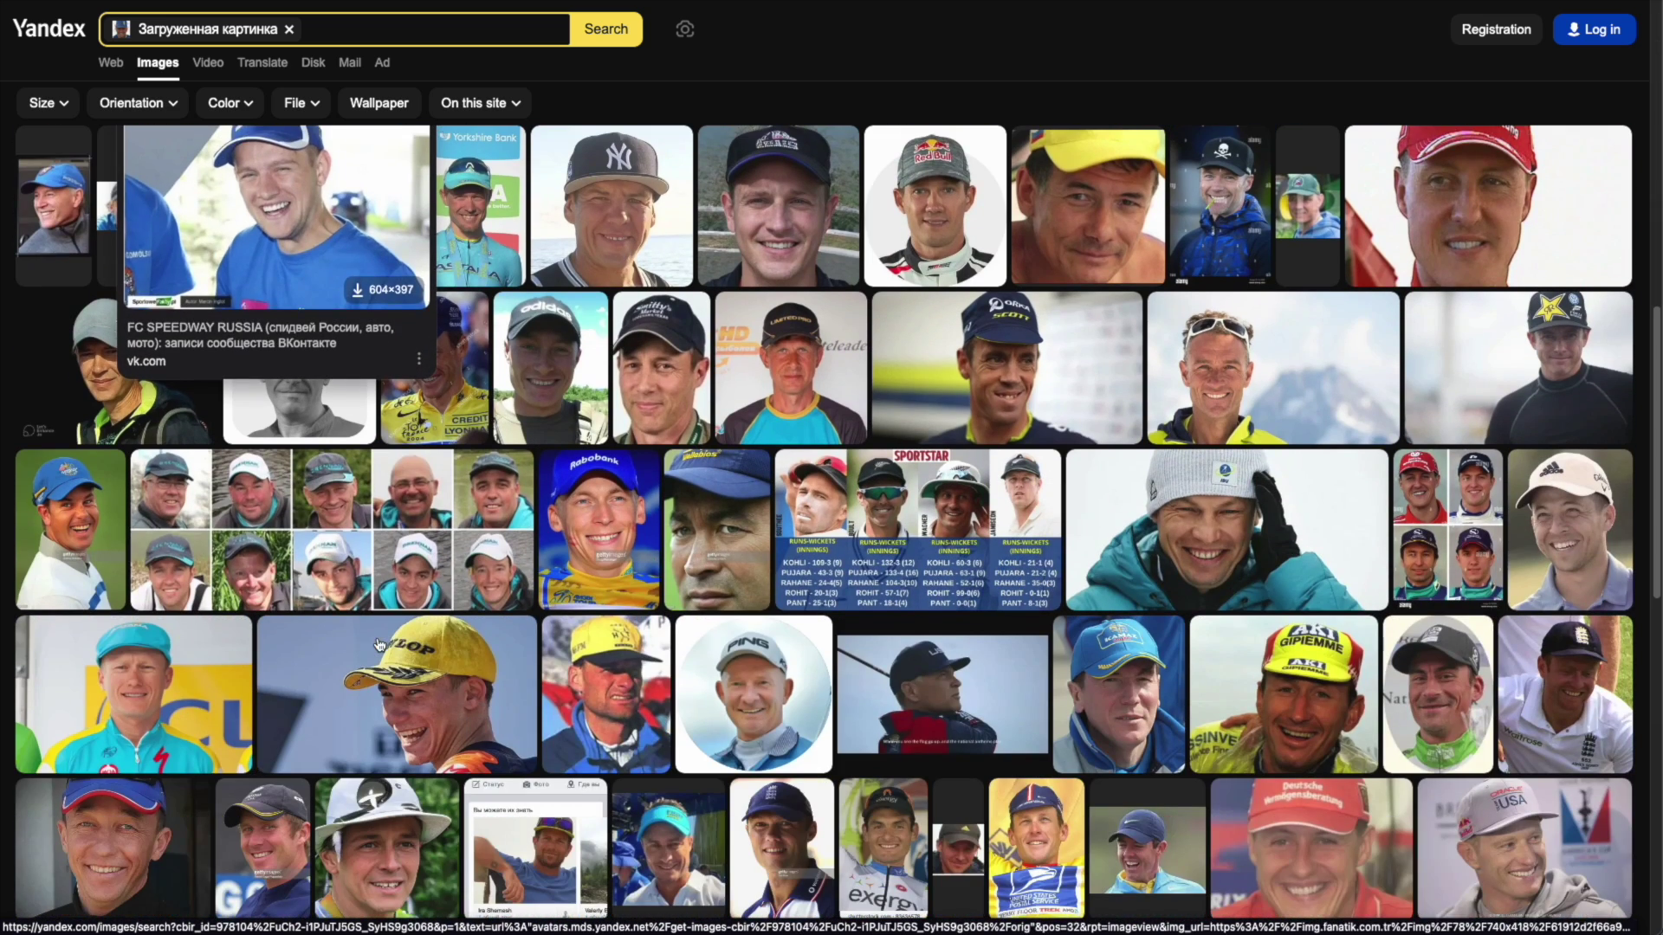
pyautogui.moveTo(677, 672)
pyautogui.scroll(-8, 554, 683)
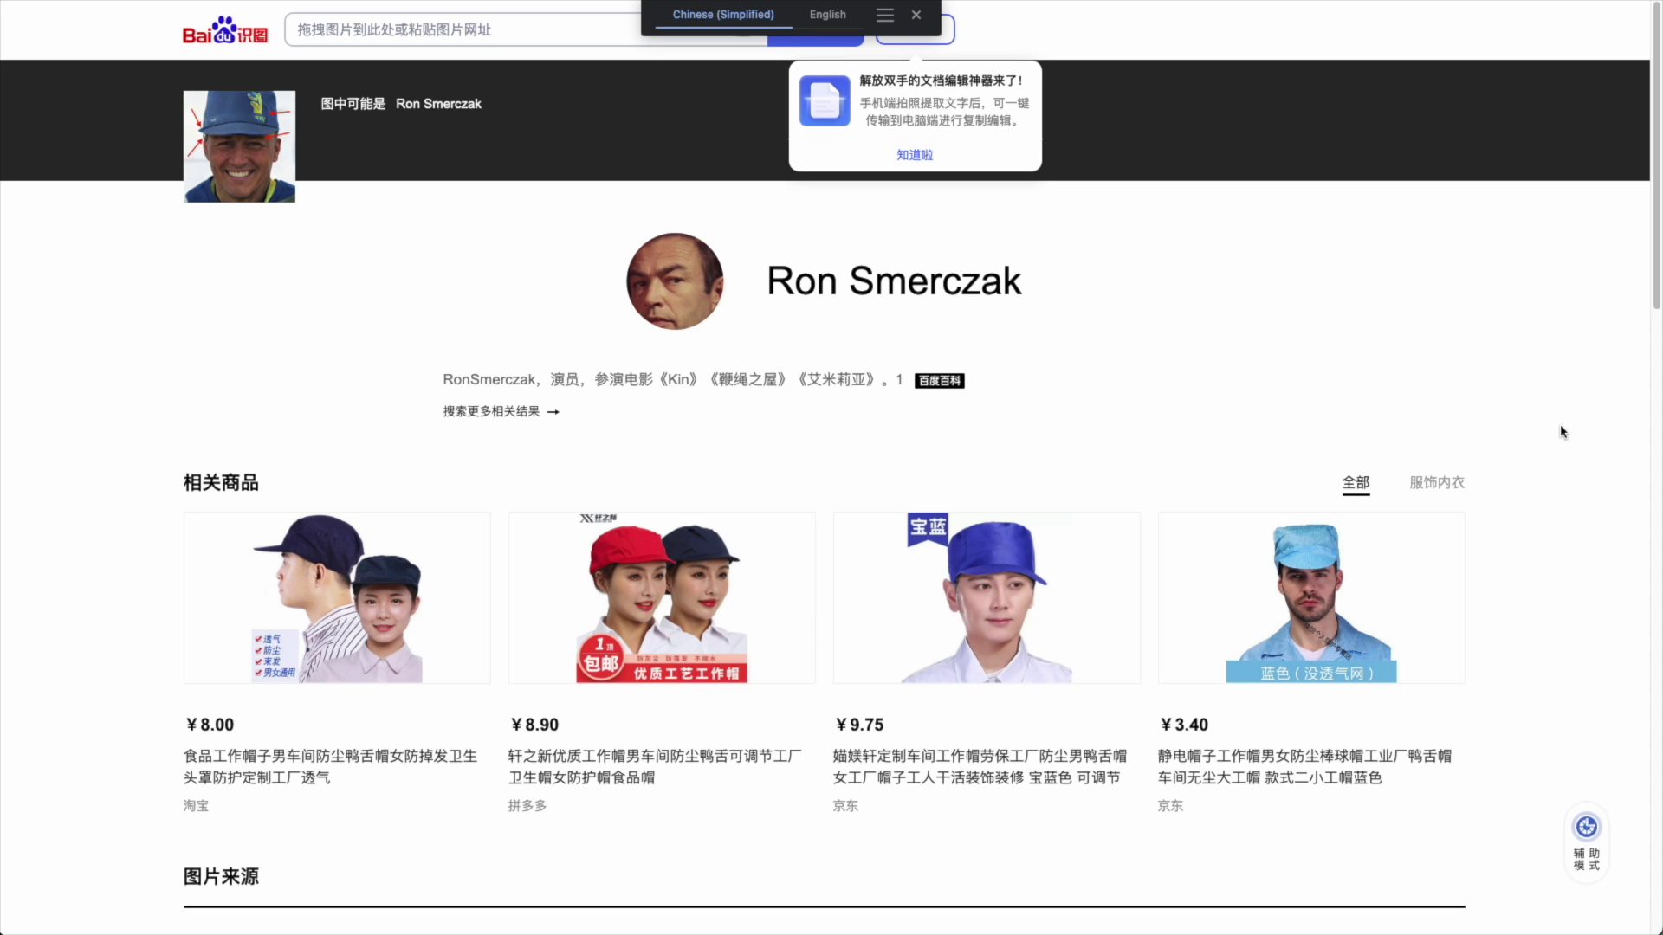
# Examine the Baidu results for the GAN face, covering related products, the image source and the similar images
pyautogui.scroll(-8, 1563, 429)
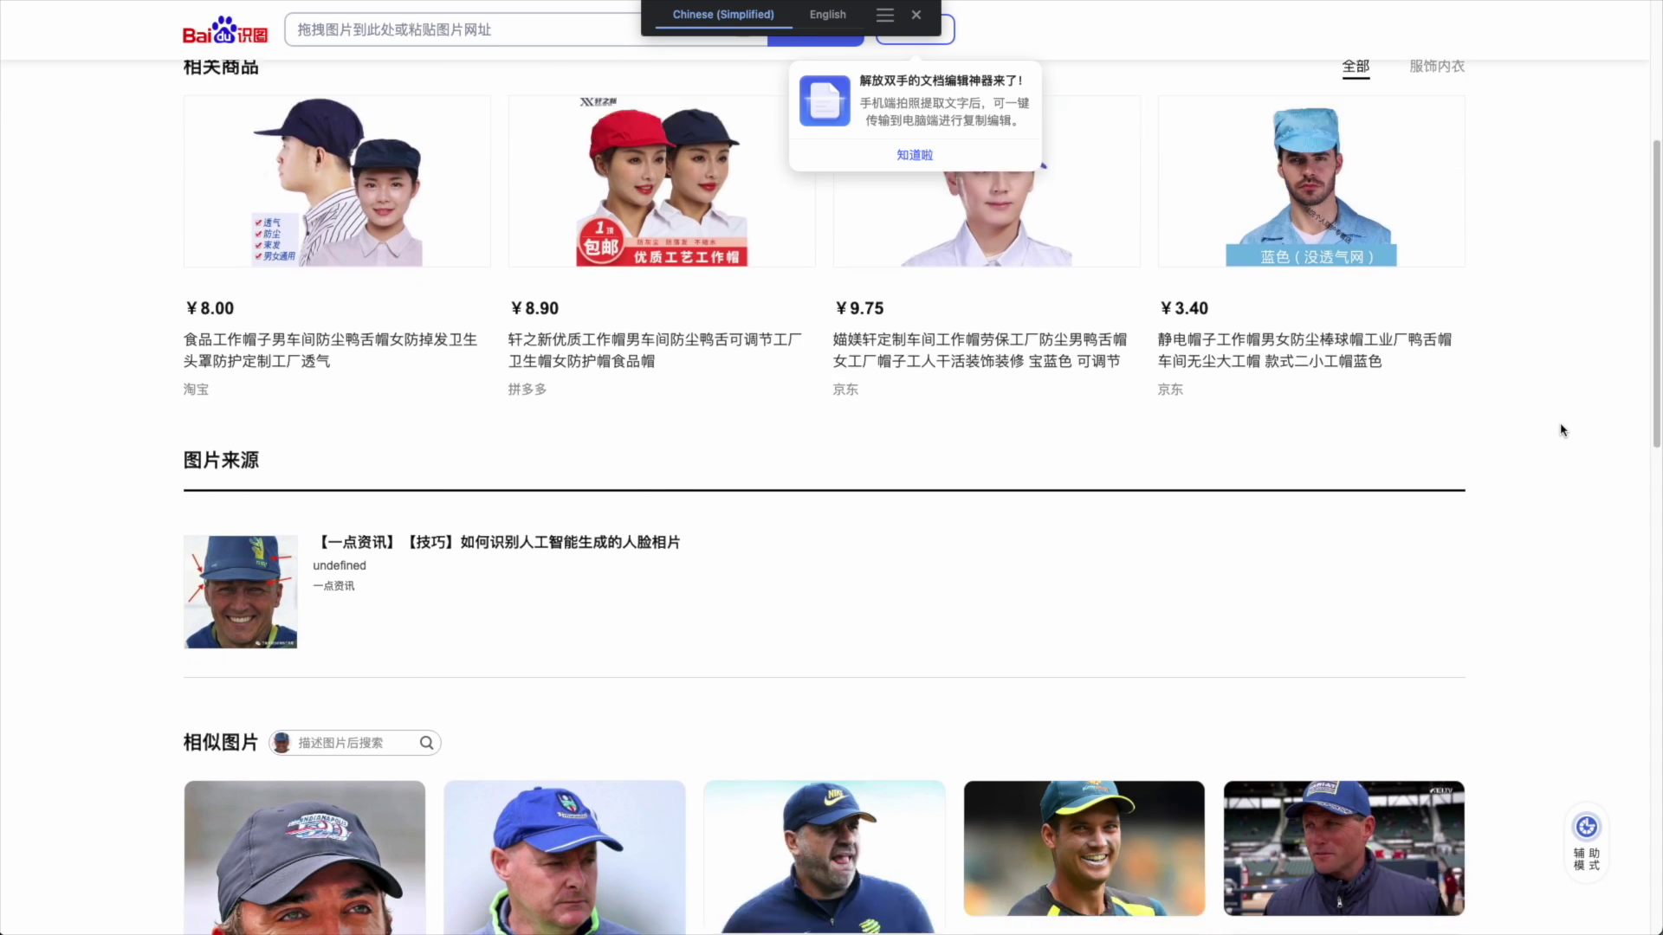
pyautogui.scroll(-2, 1563, 429)
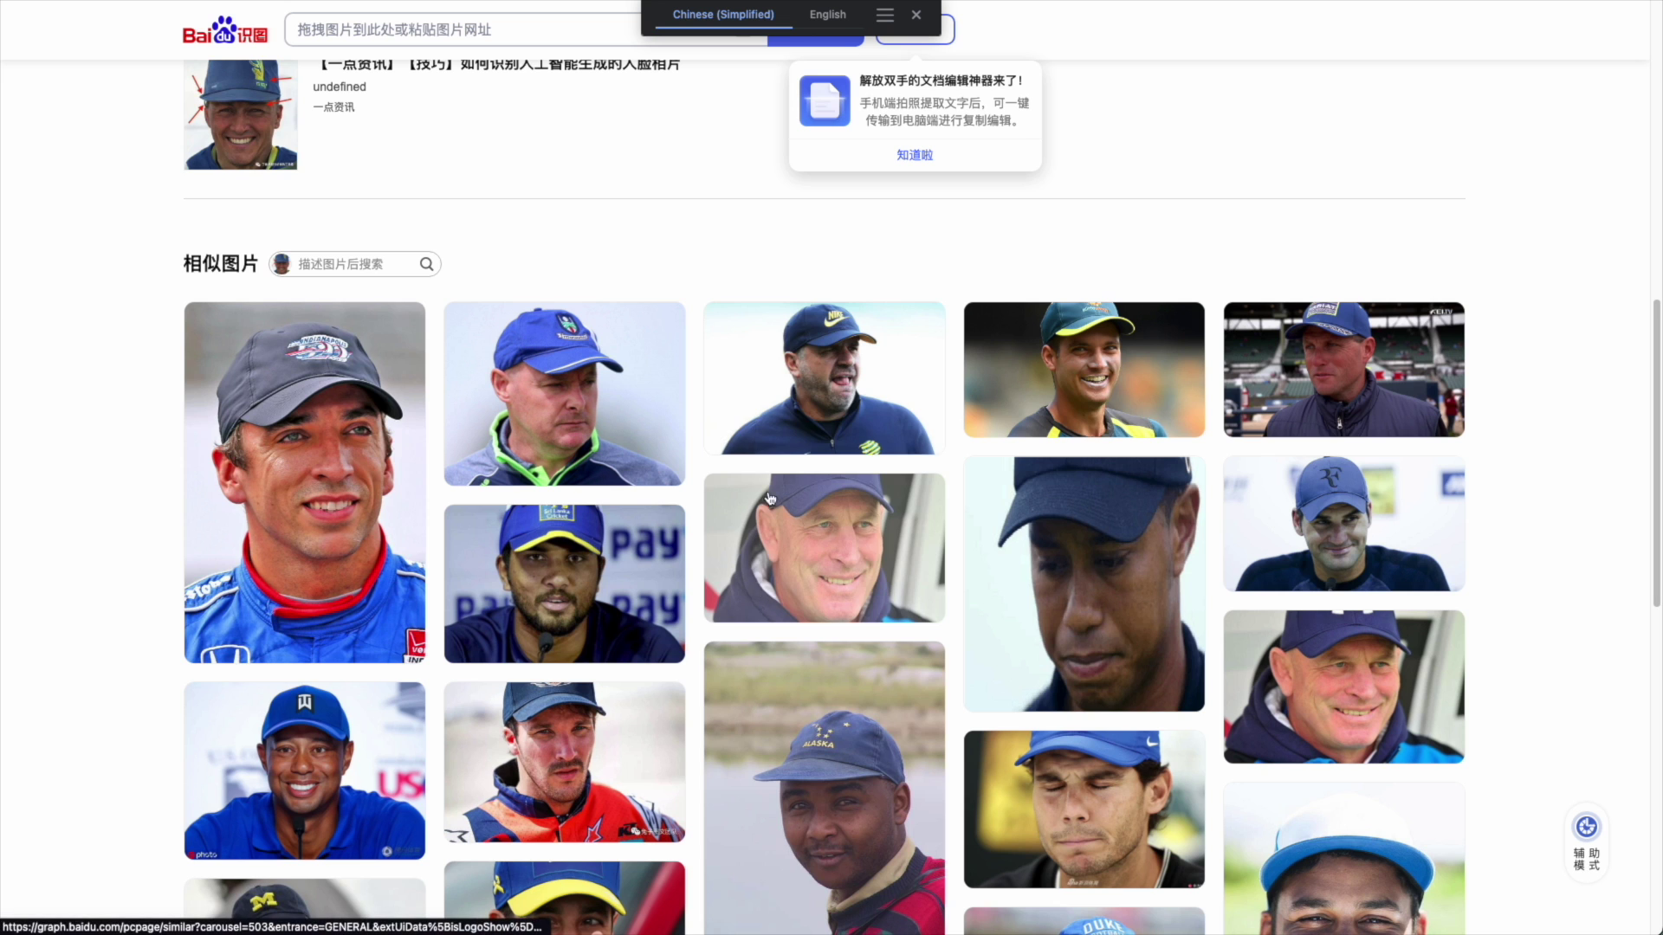
pyautogui.scroll(8, 815, 379)
pyautogui.scroll(-7, 298, 545)
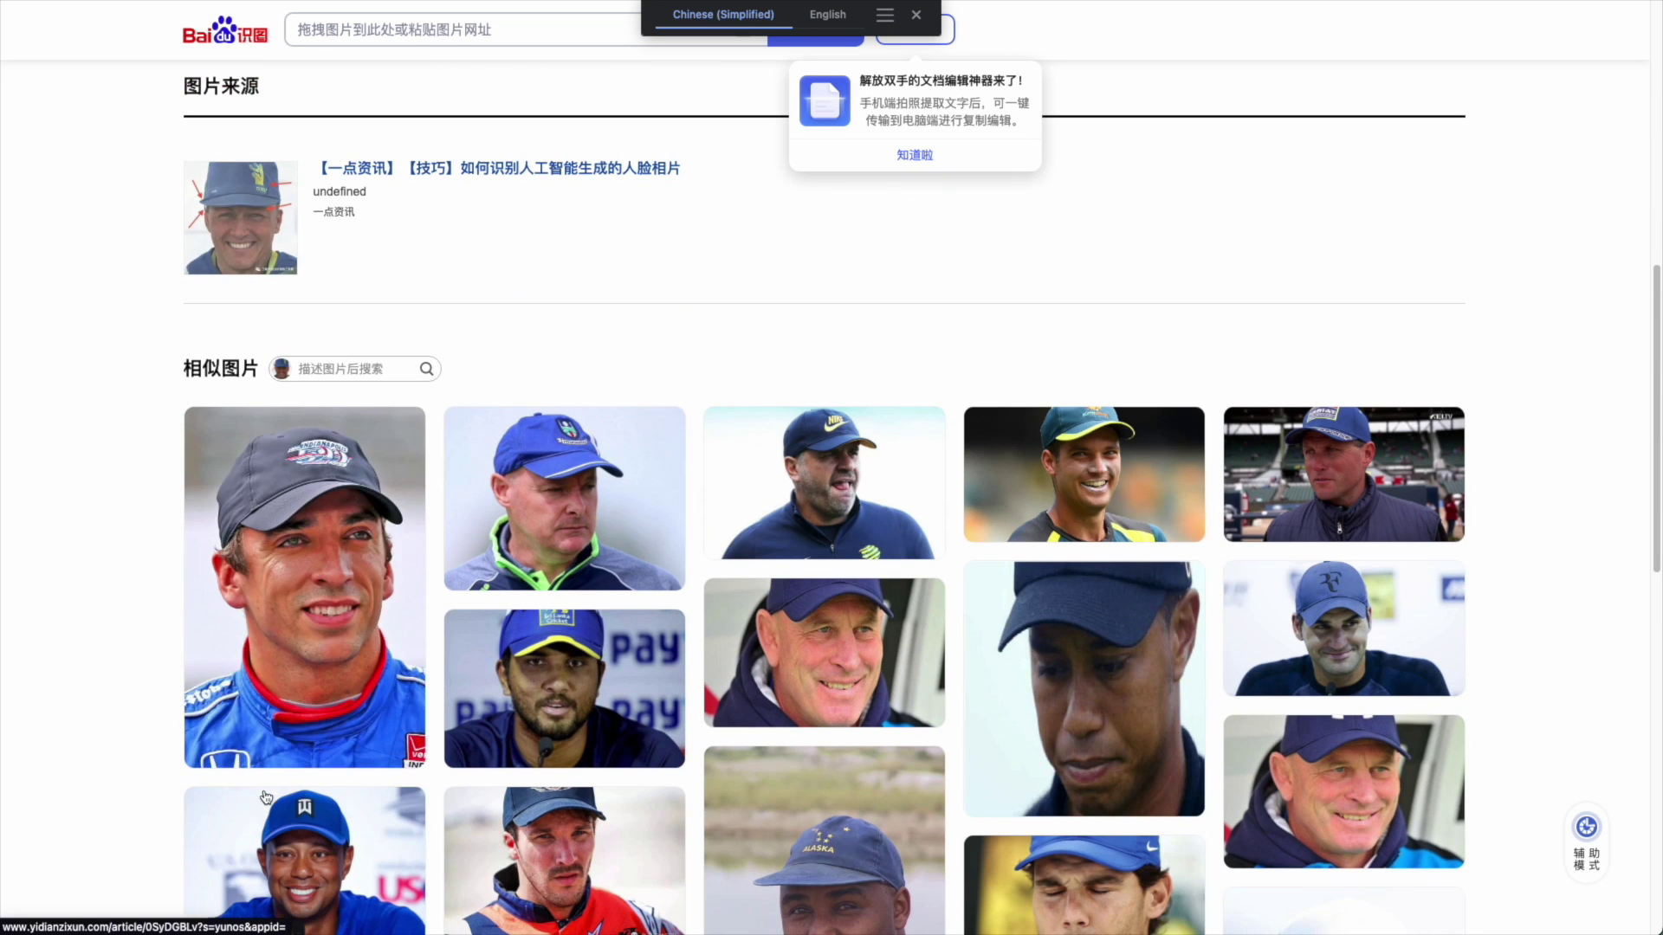
pyautogui.scroll(-5, 1334, 493)
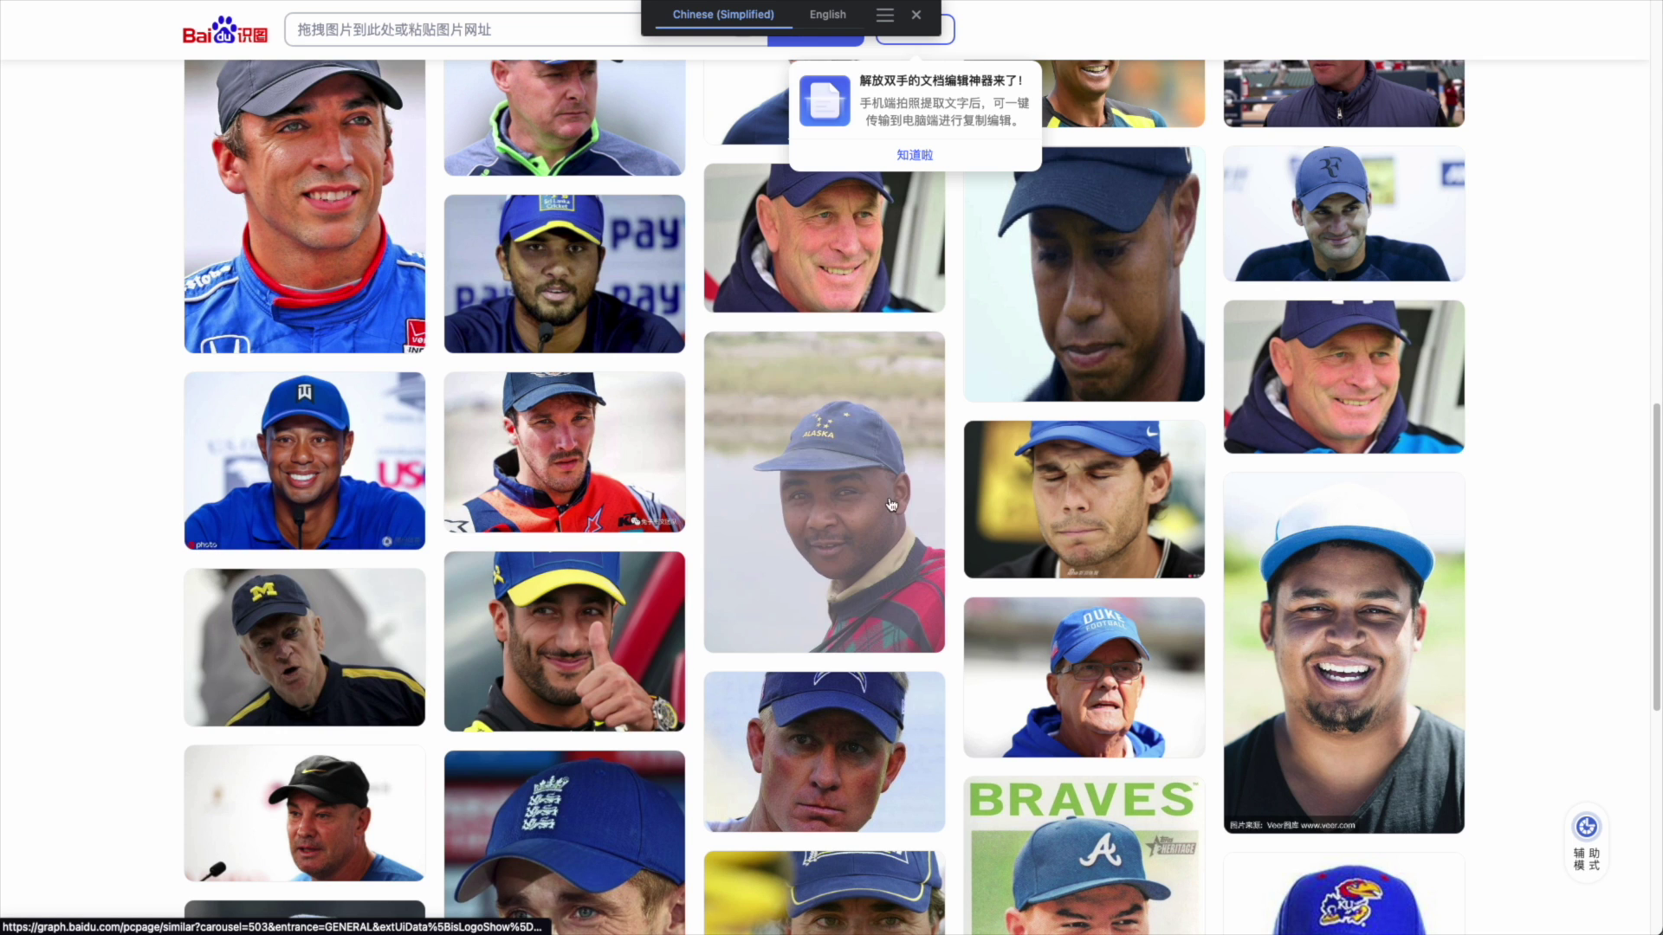
pyautogui.scroll(-5, 416, 468)
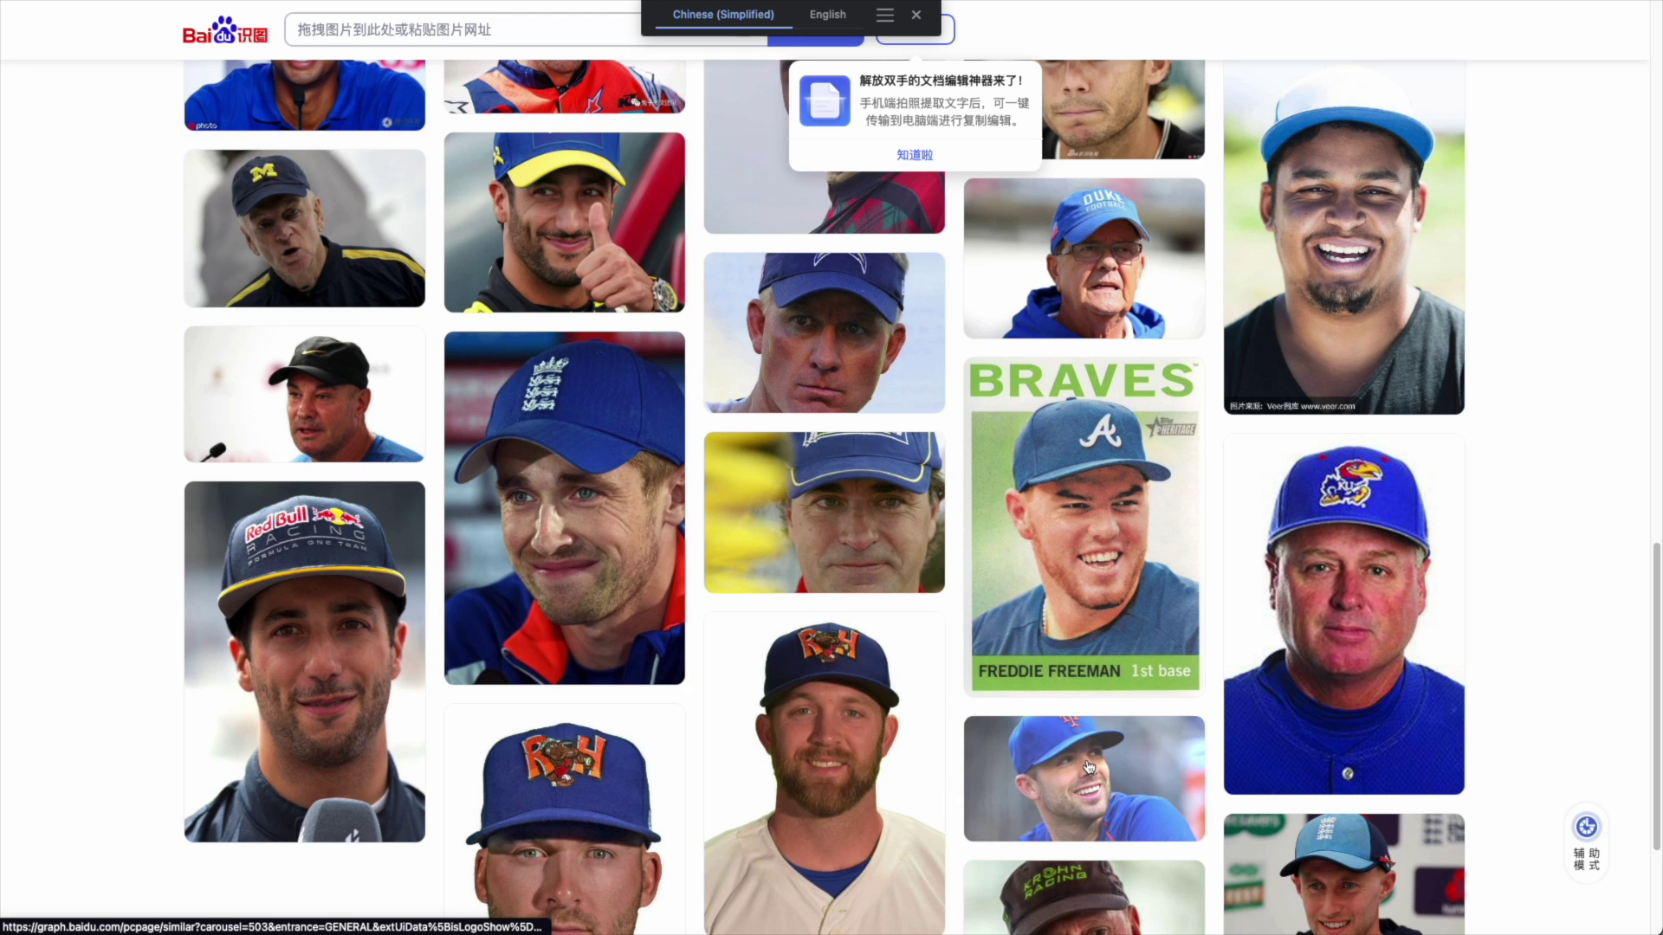
pyautogui.scroll(-3, 1270, 681)
pyautogui.scroll(-5, 286, 514)
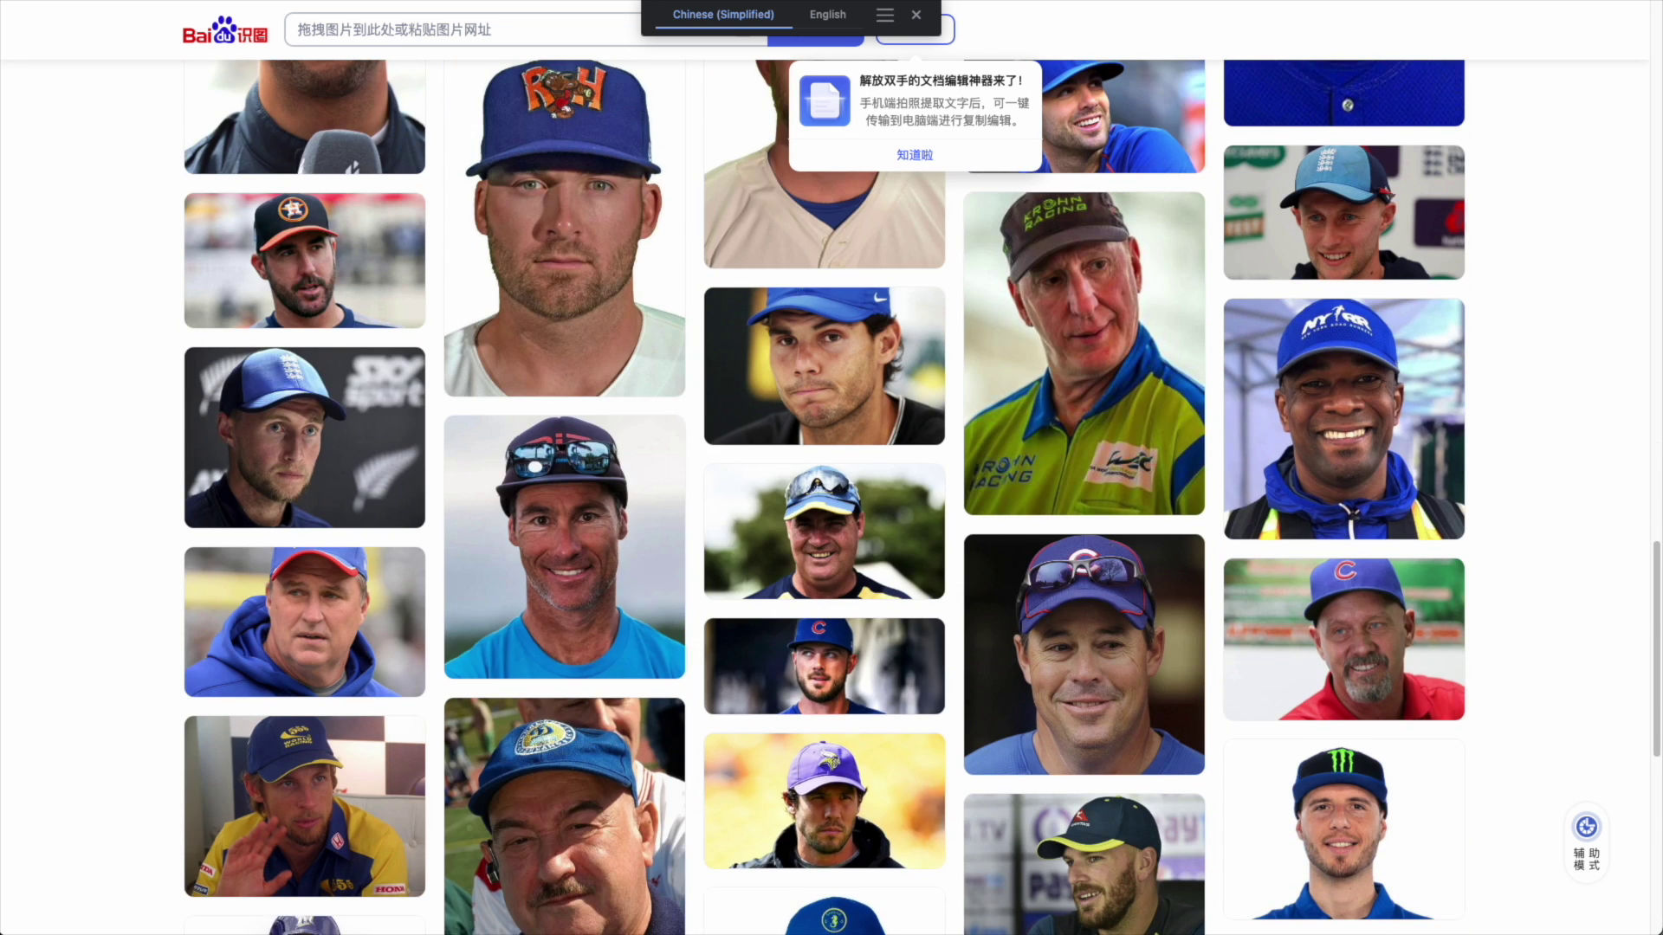
# Switch between the Google, Yandex and Baidu results to compare their similar images for the GAN face
pyautogui.click(1256, 0)
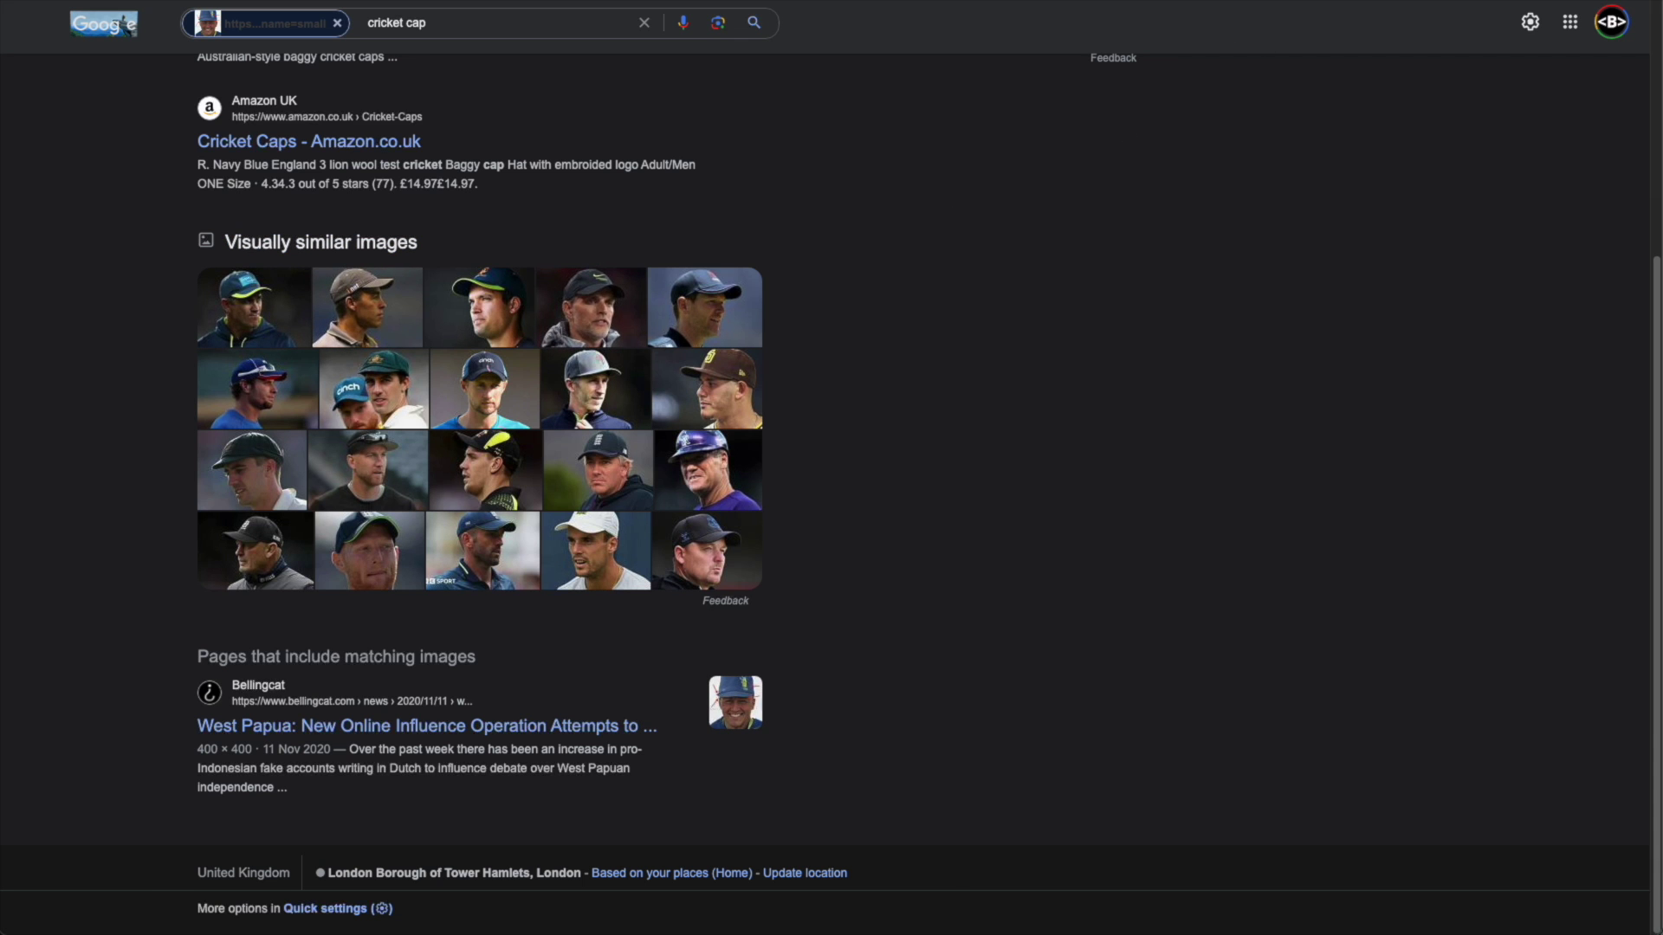
pyautogui.hotkey('ctrl', 'Tab')
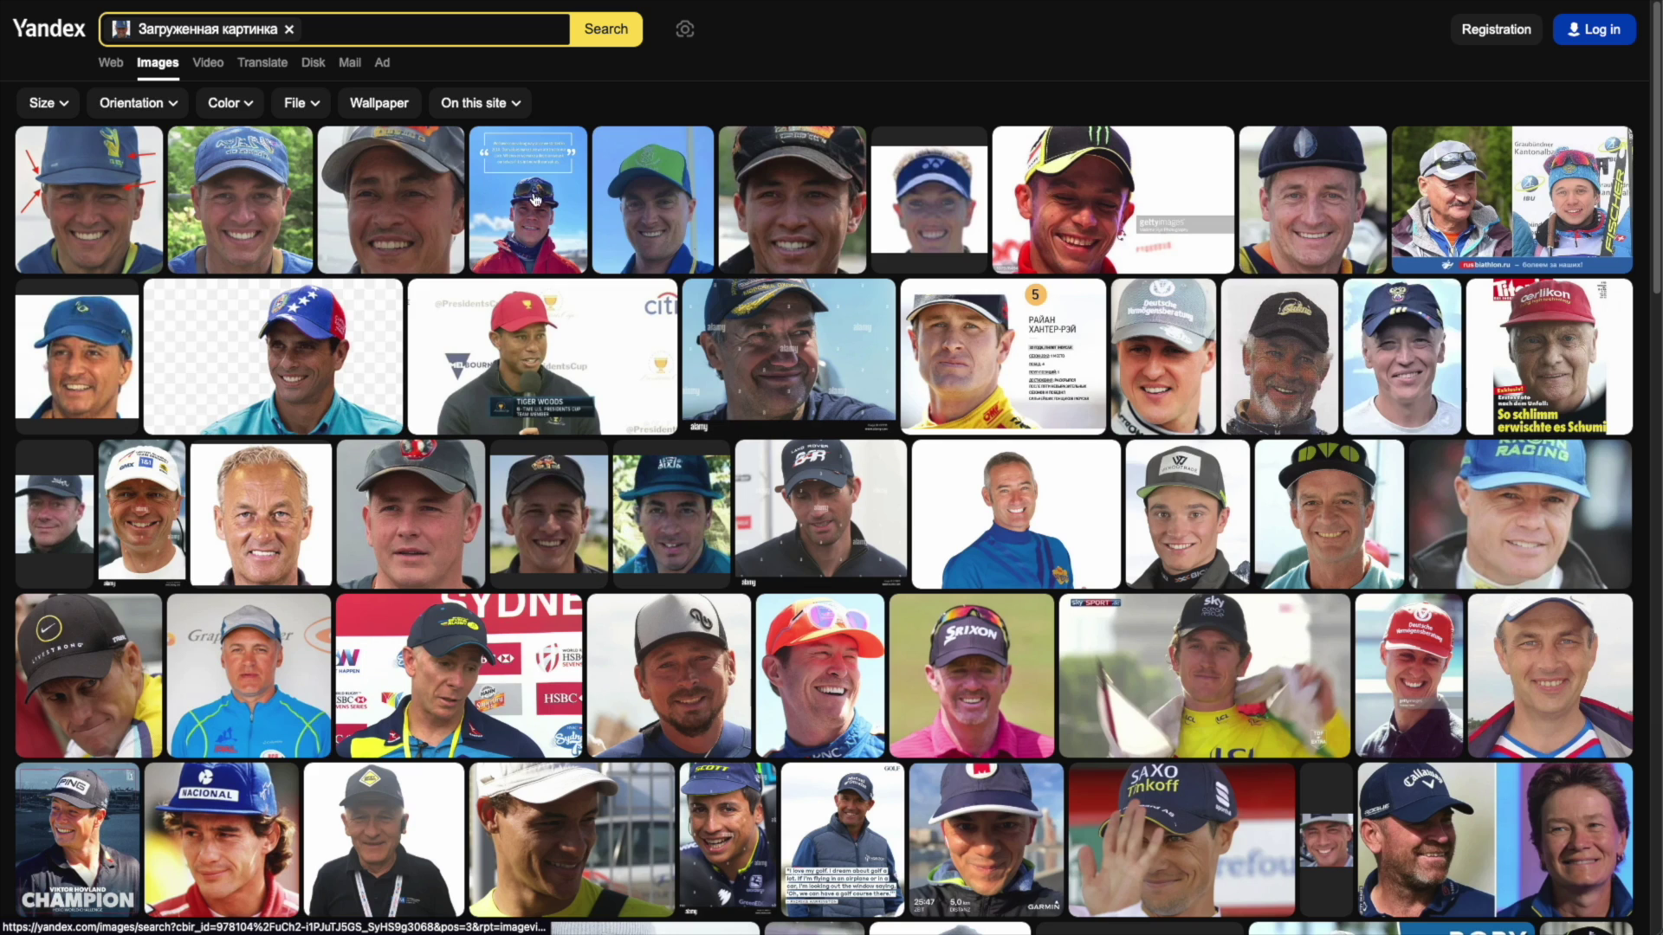
pyautogui.moveTo(403, 205)
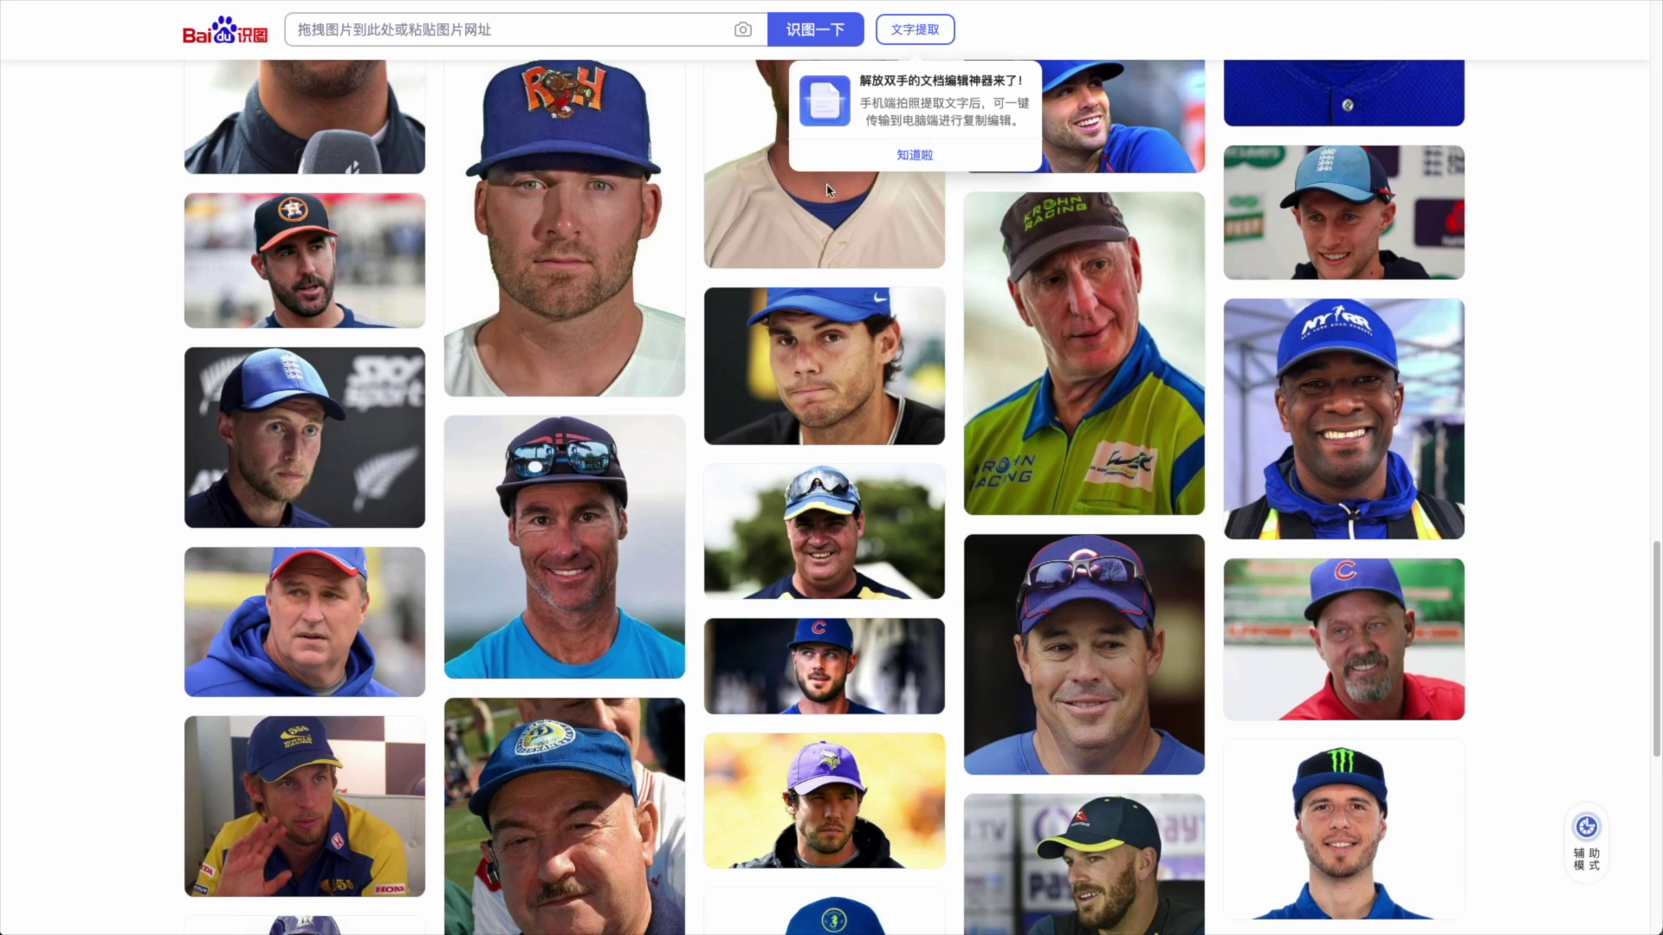
pyautogui.scroll(15, 603, 630)
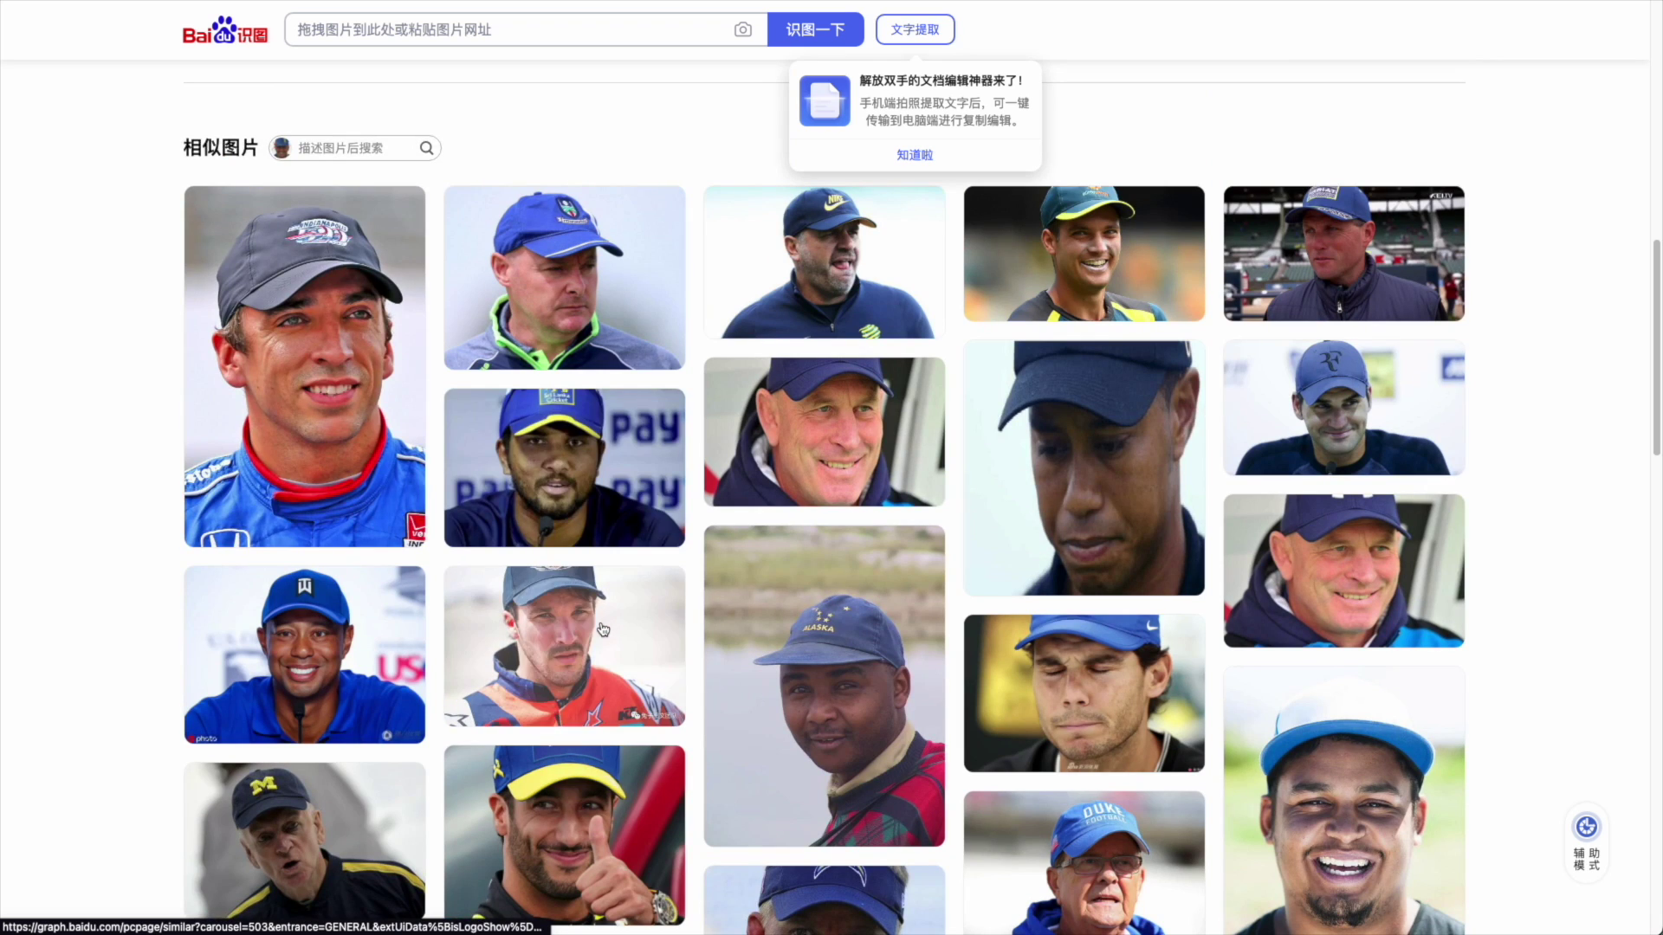